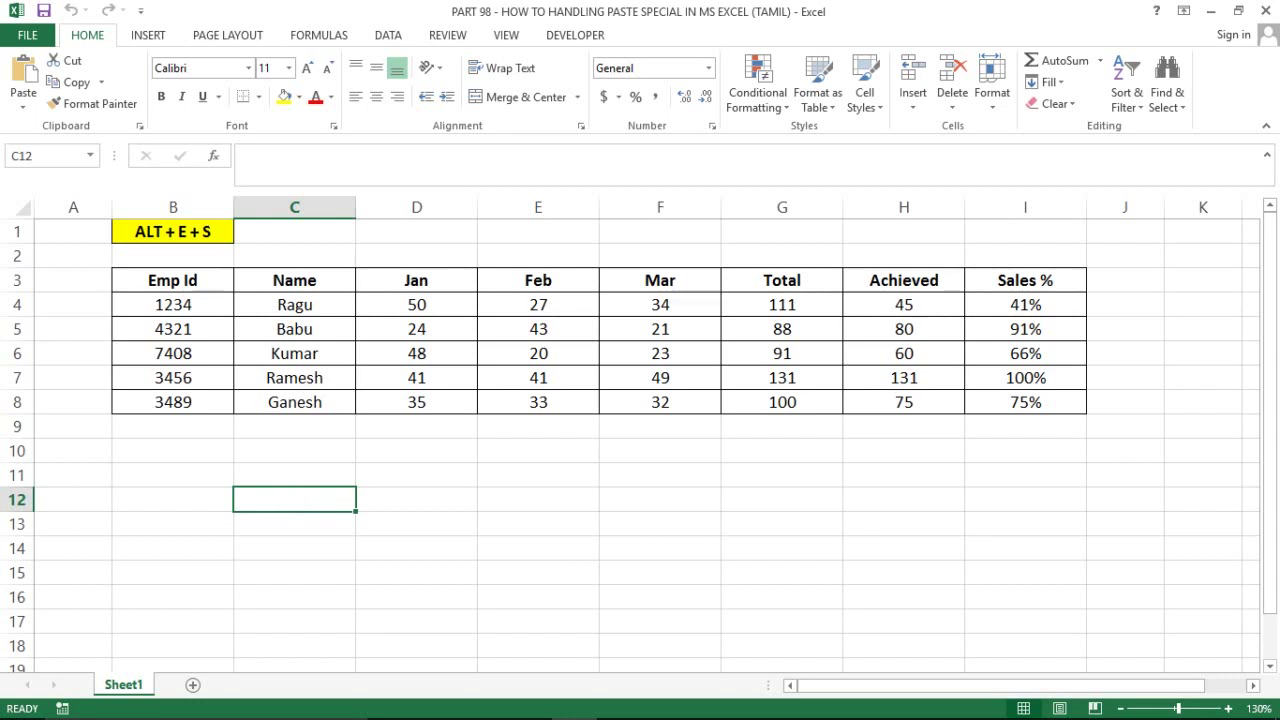
Look over the Emp Id entries and the full extent of the sales table in B3:I8.
left_click(139, 285)
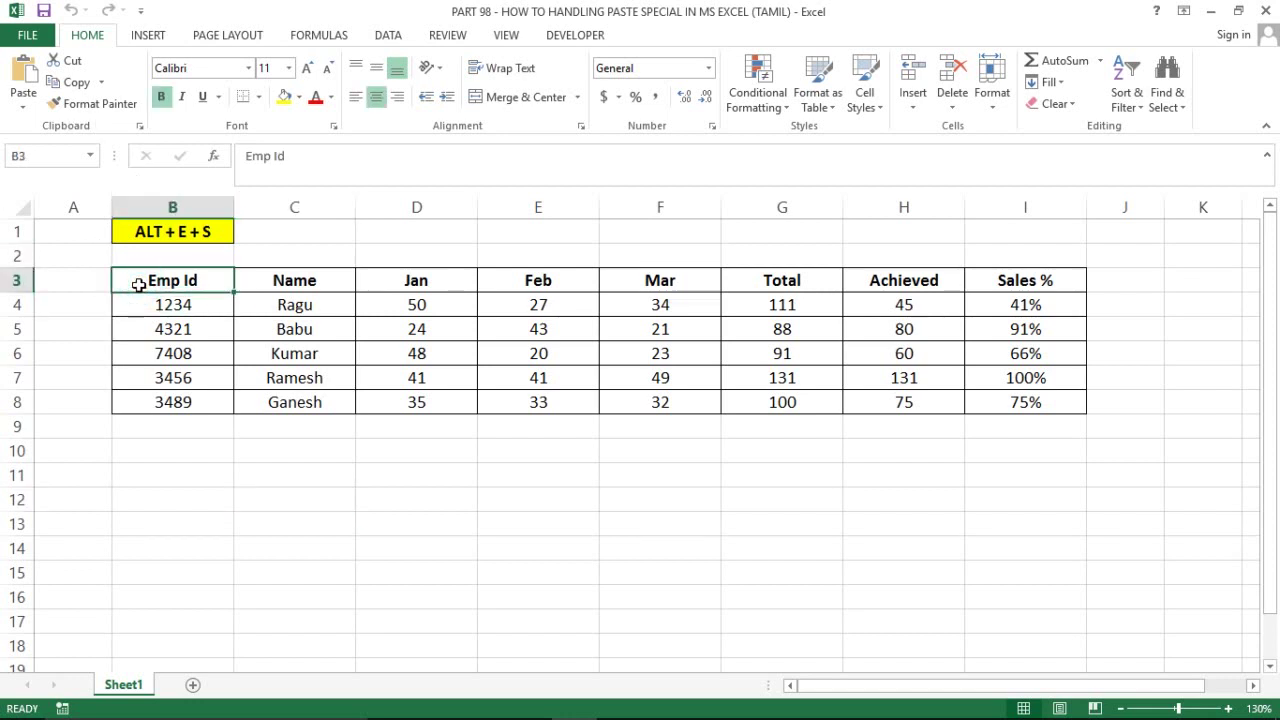
left_click(163, 294)
left_click(175, 277)
left_click(200, 309)
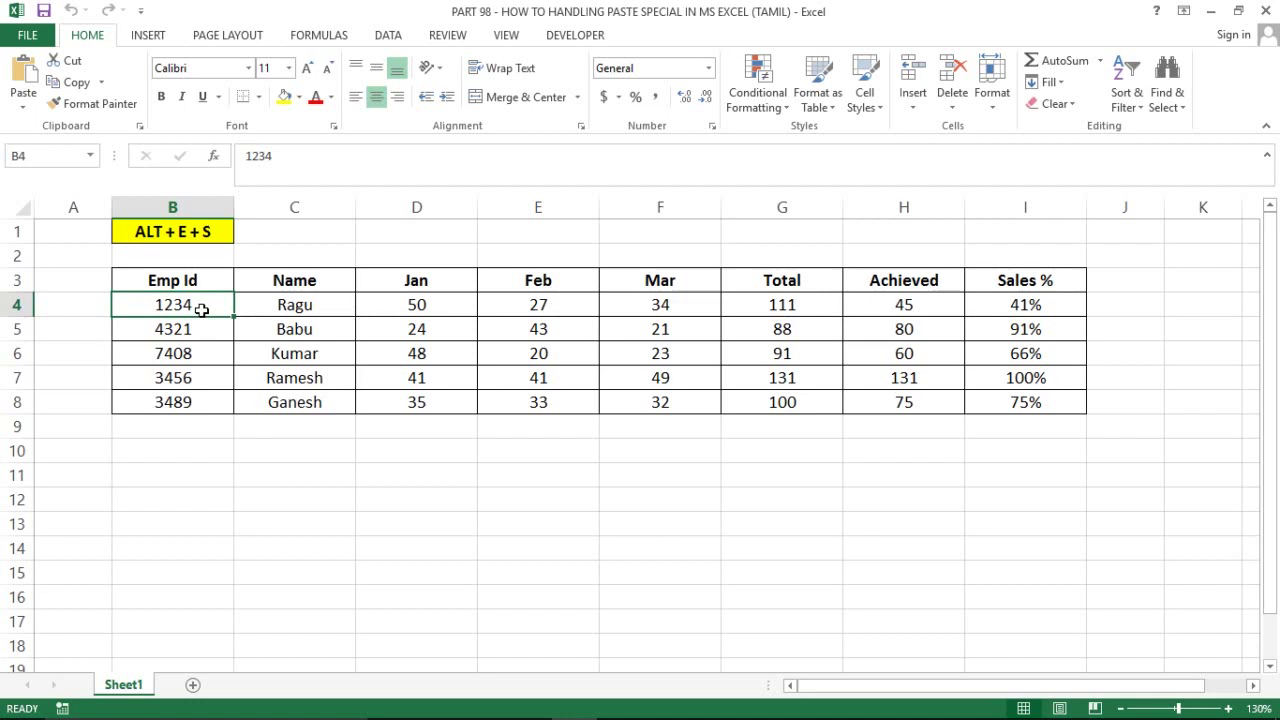
left_click(212, 324)
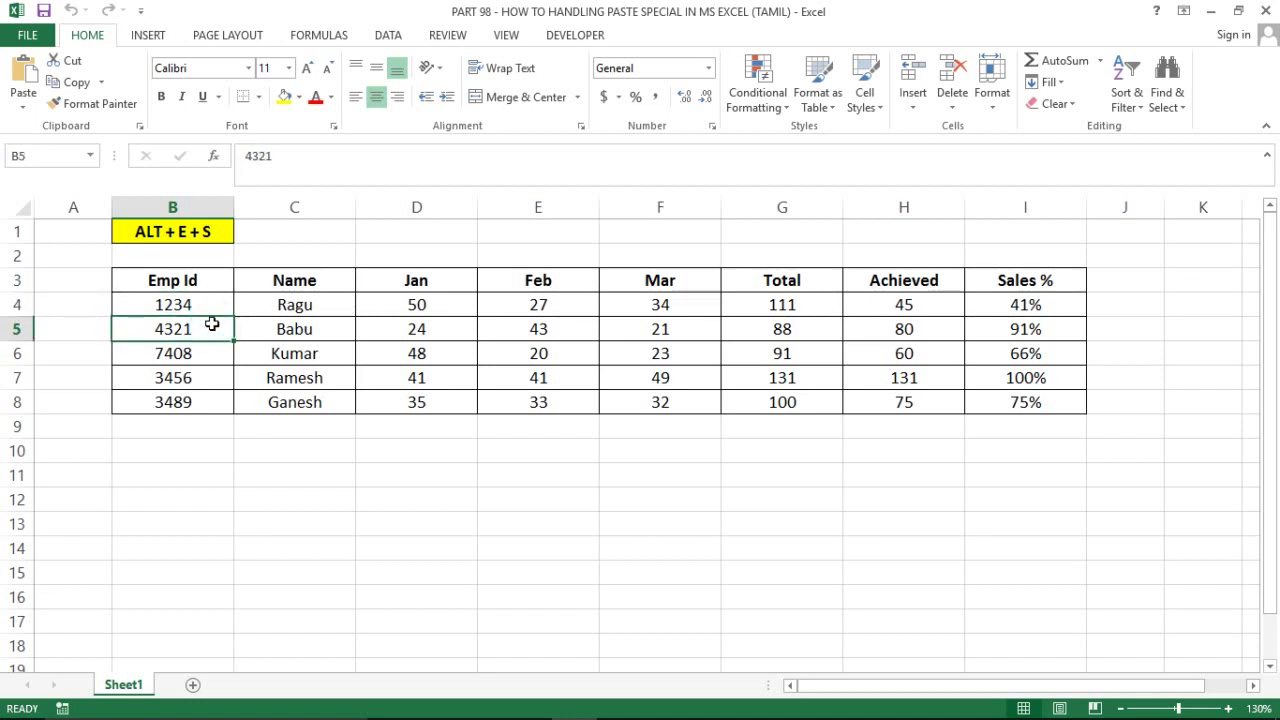
left_click(211, 300)
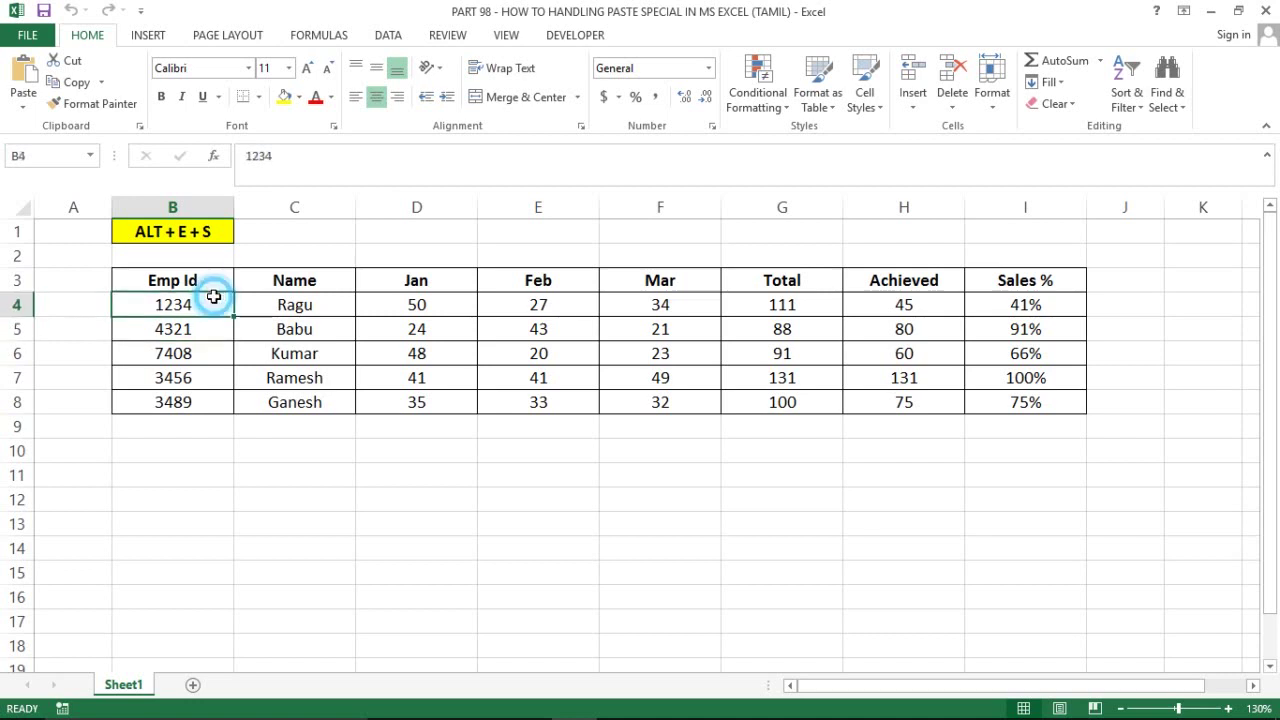
left_click(206, 279)
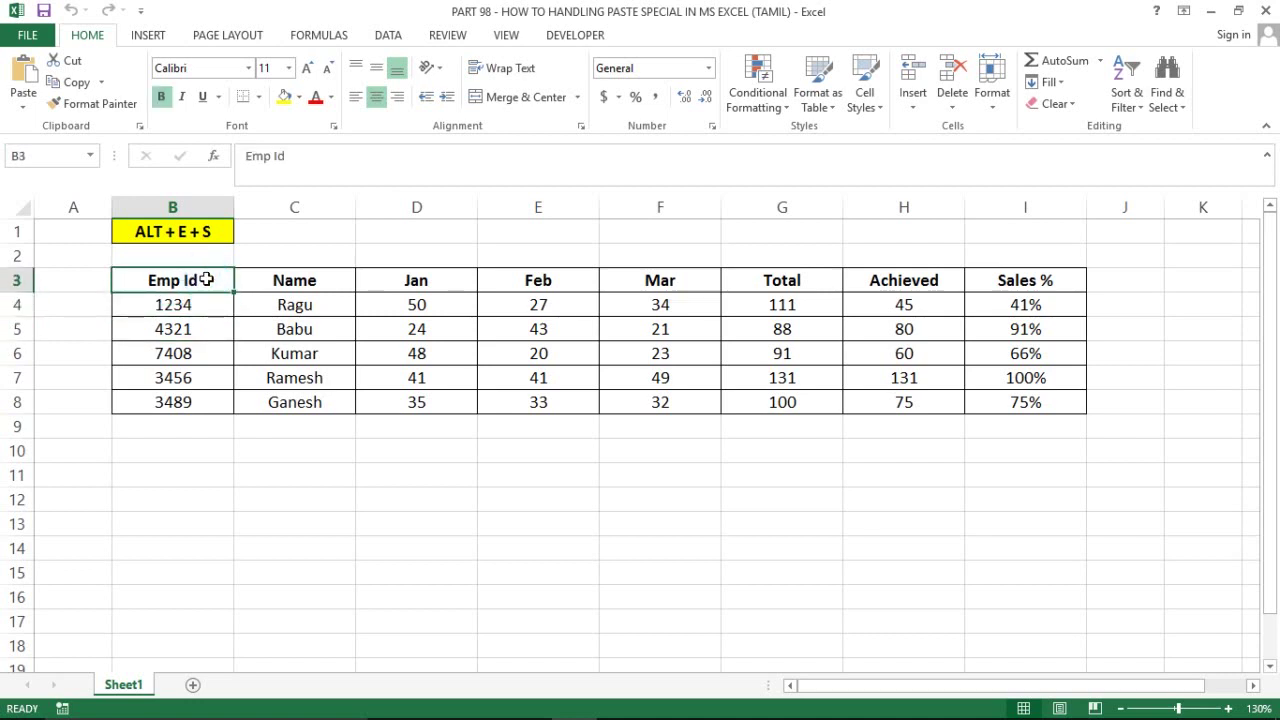
key("ctrl+shift+Down")
key("ctrl+shift+Right")
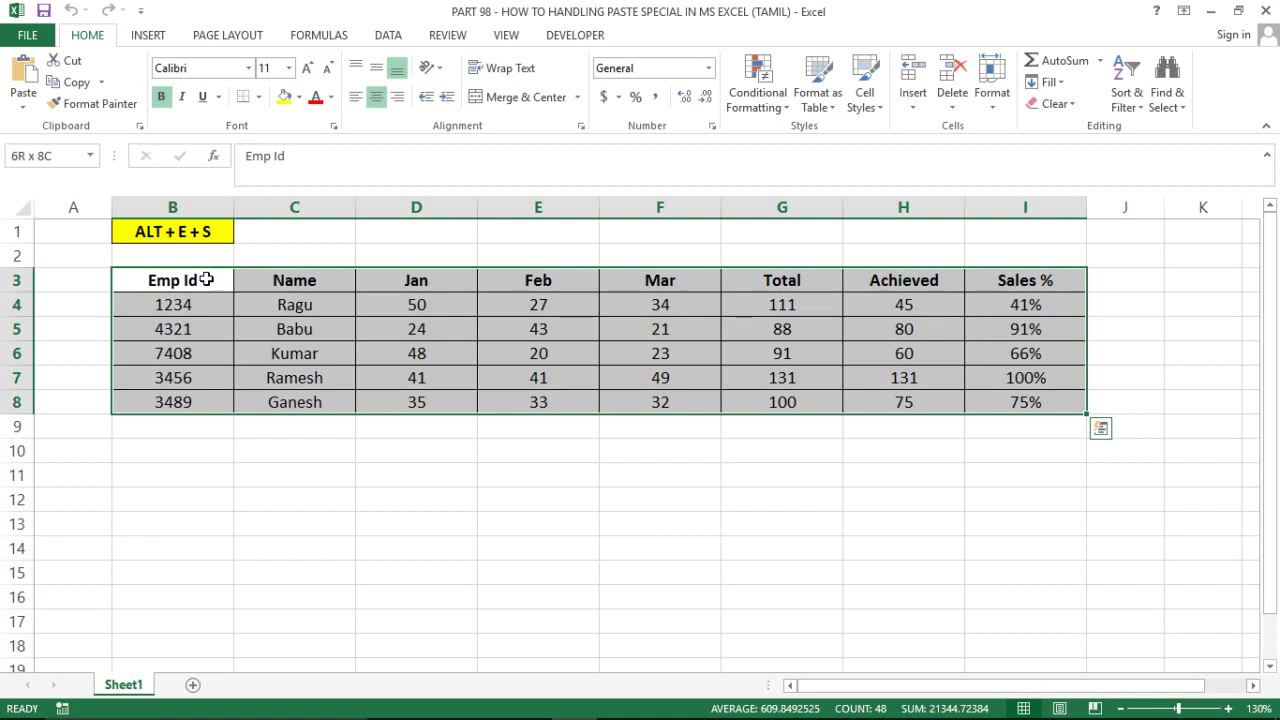
Examine the Total formula in the first data row and the Jan to Mar cells it adds up.
key("ctrl+Right")
key("Left")
key("Left")
key("Down")
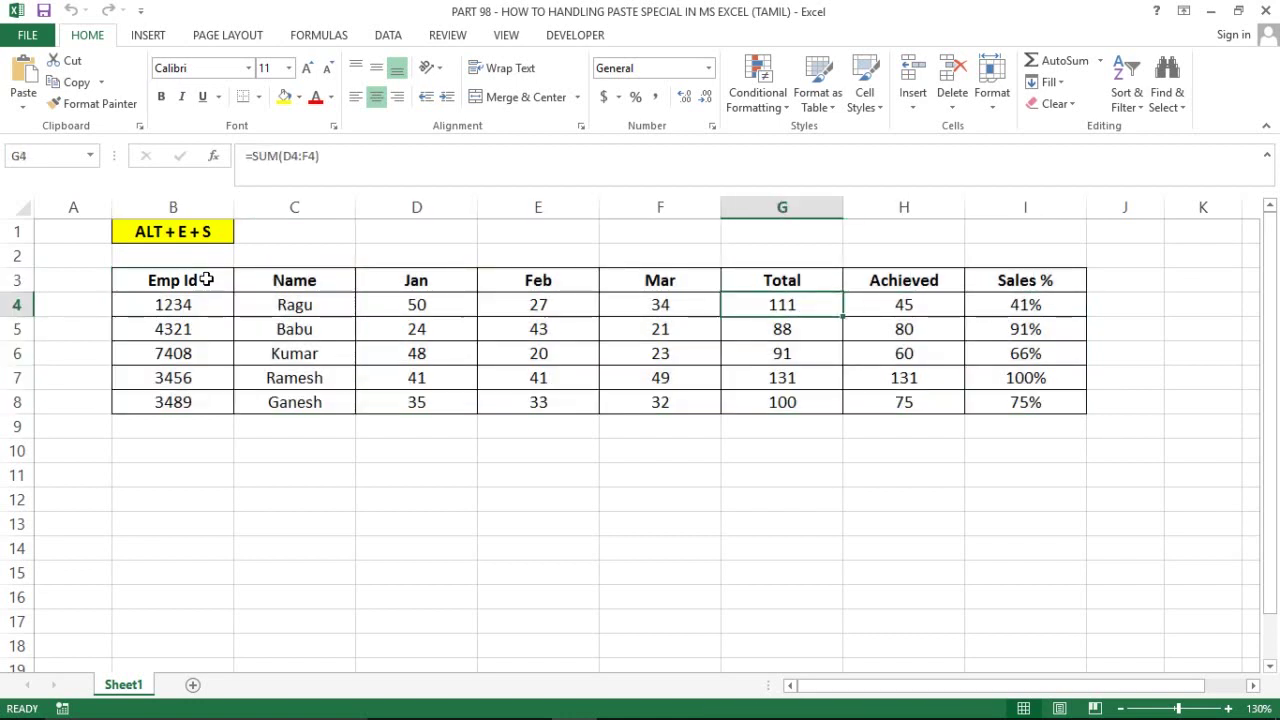
key("Left")
key("Left")
key("Left")
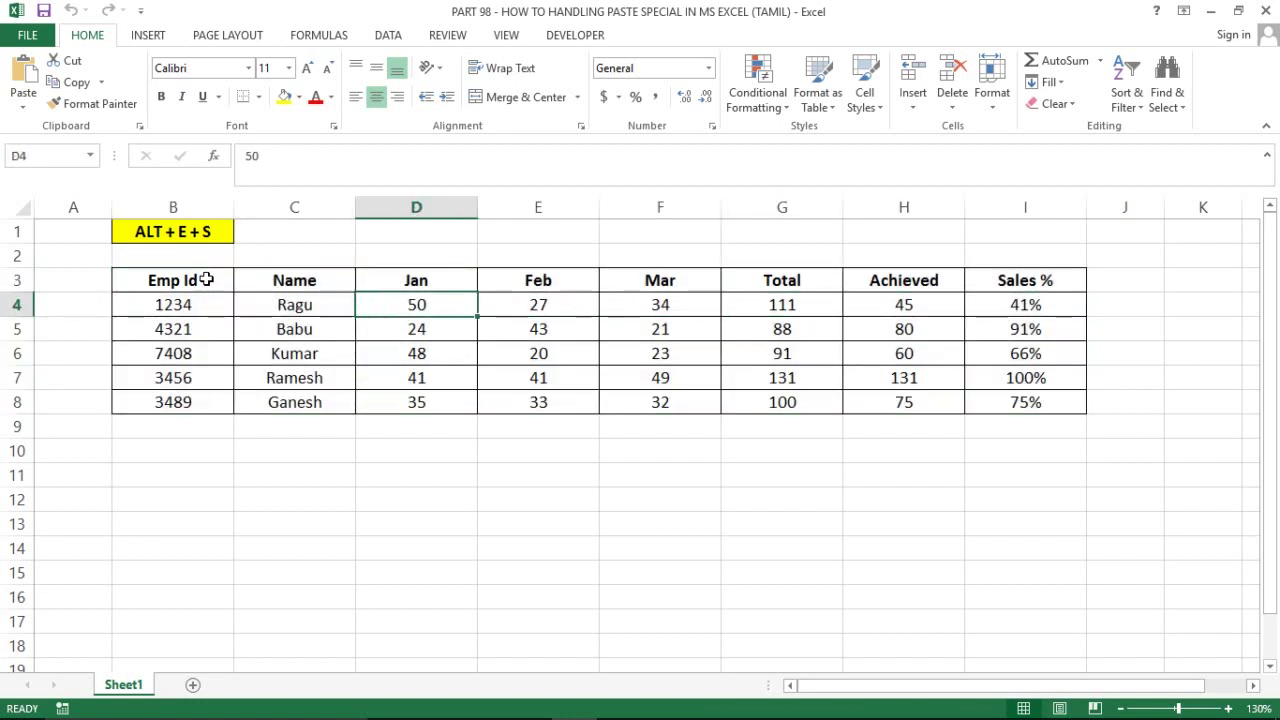
key("ctrl+shift+Right")
key("Down")
key("Right")
key("Right")
key("Right")
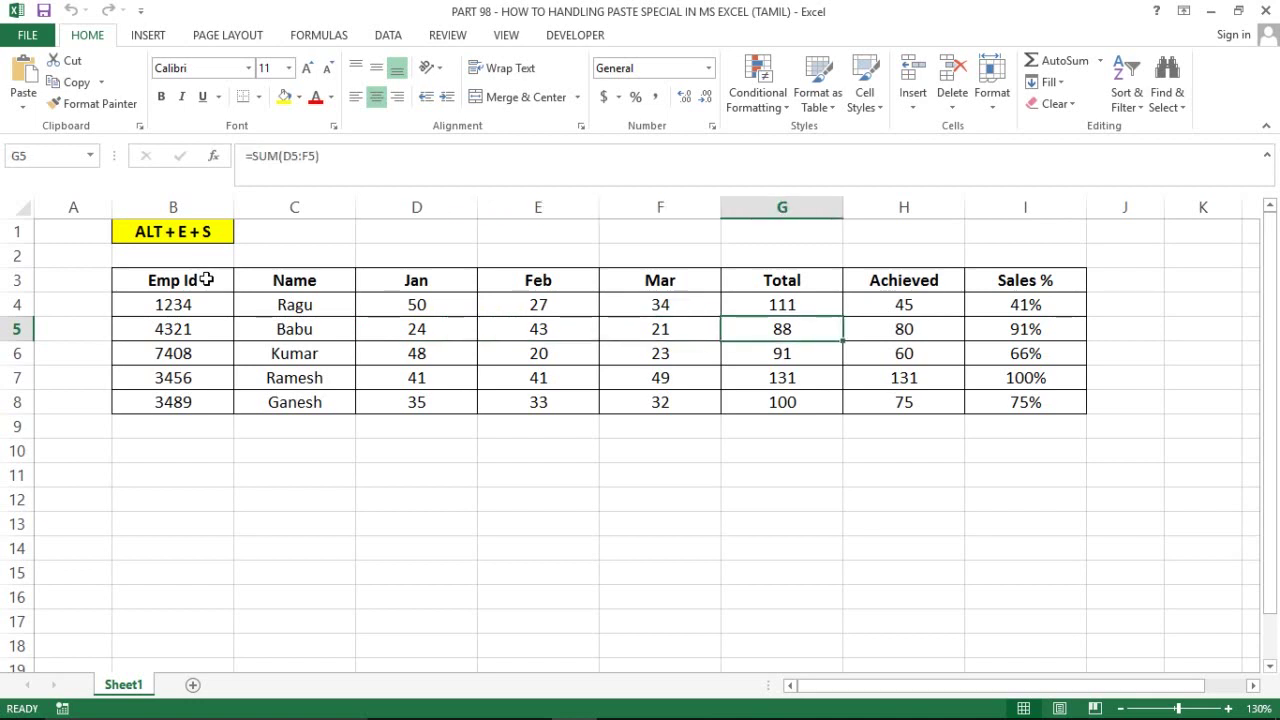
key("Up")
key("F2")
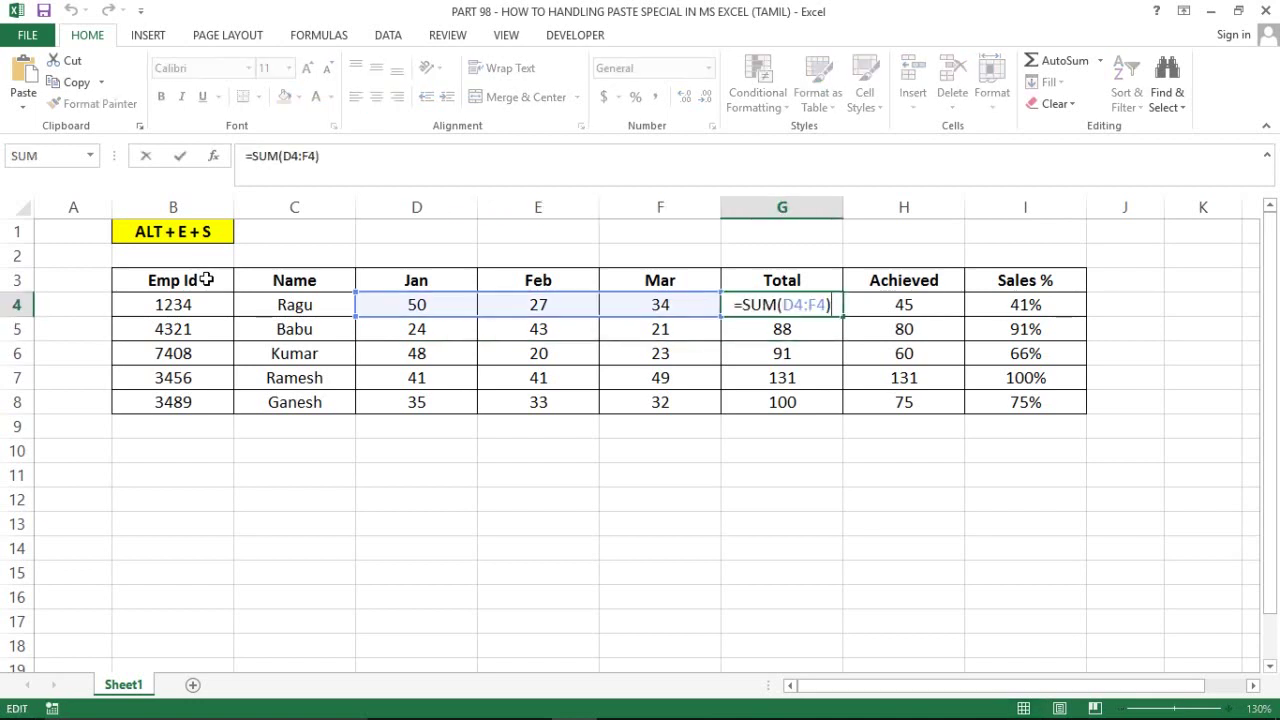
key("Escape")
Inspect the first data row's Achieved entry and its Sales % formula, leaving both cells unedited.
key("Right")
key("F2")
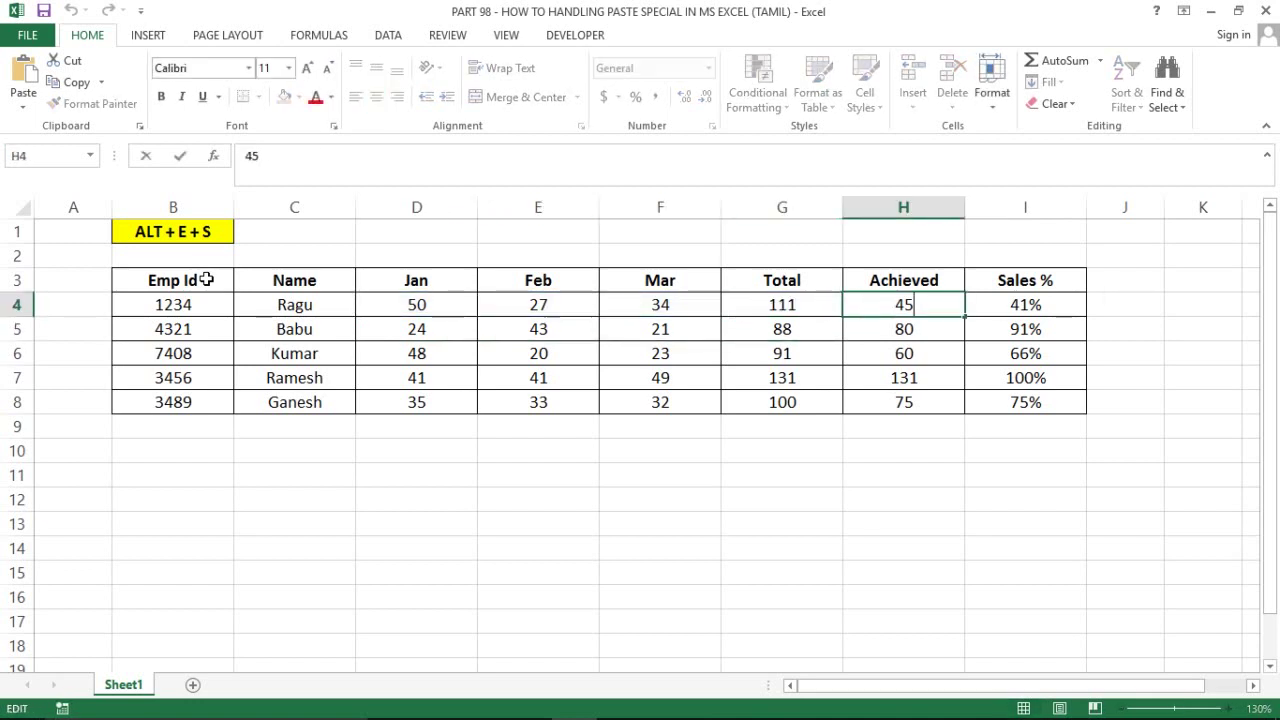
key("Escape")
key("Right")
key("Left")
key("Down")
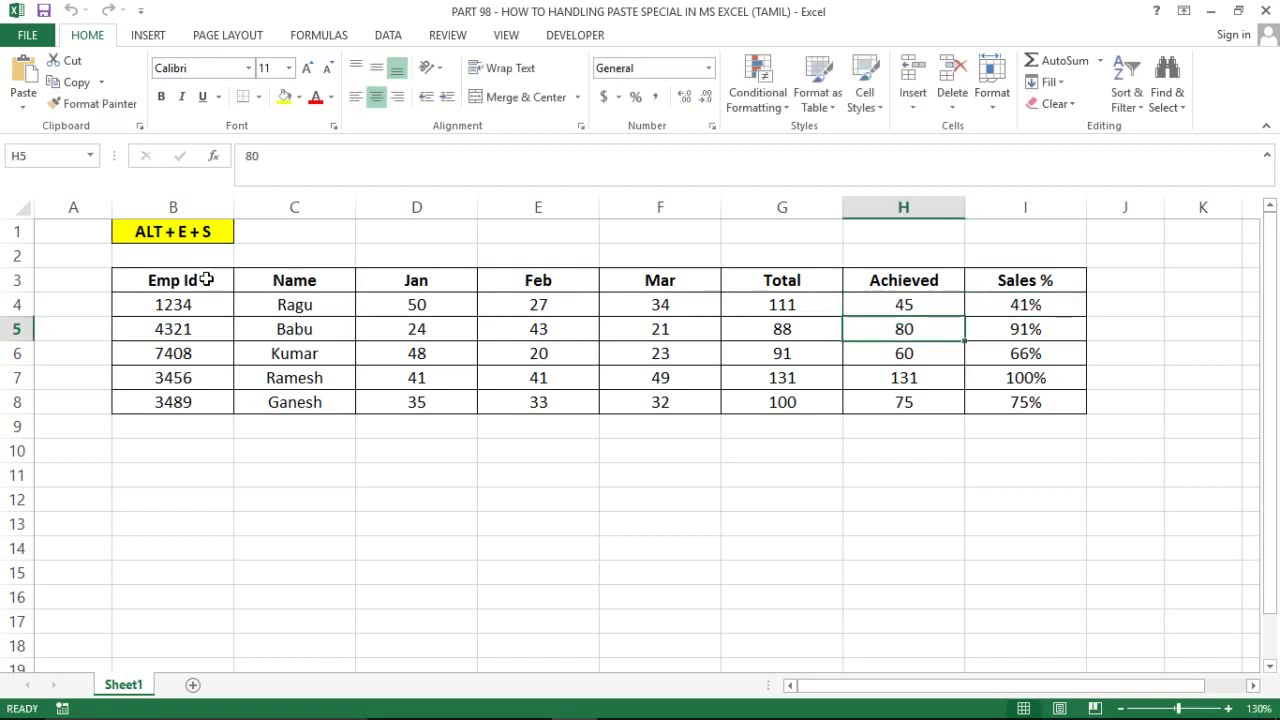
key("Up")
key("Right")
key("Left")
key("Left")
key("Left")
key("Right")
key("Right")
key("Right")
key("Right")
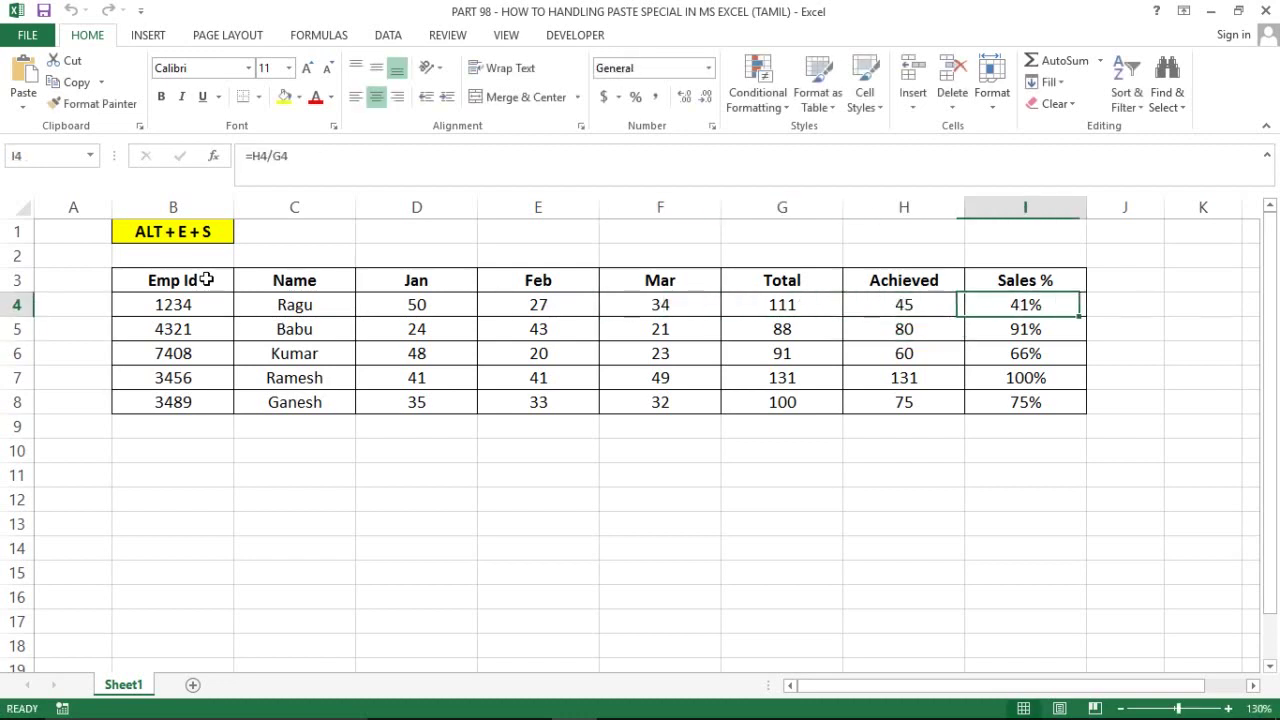
key("Left")
key("F2")
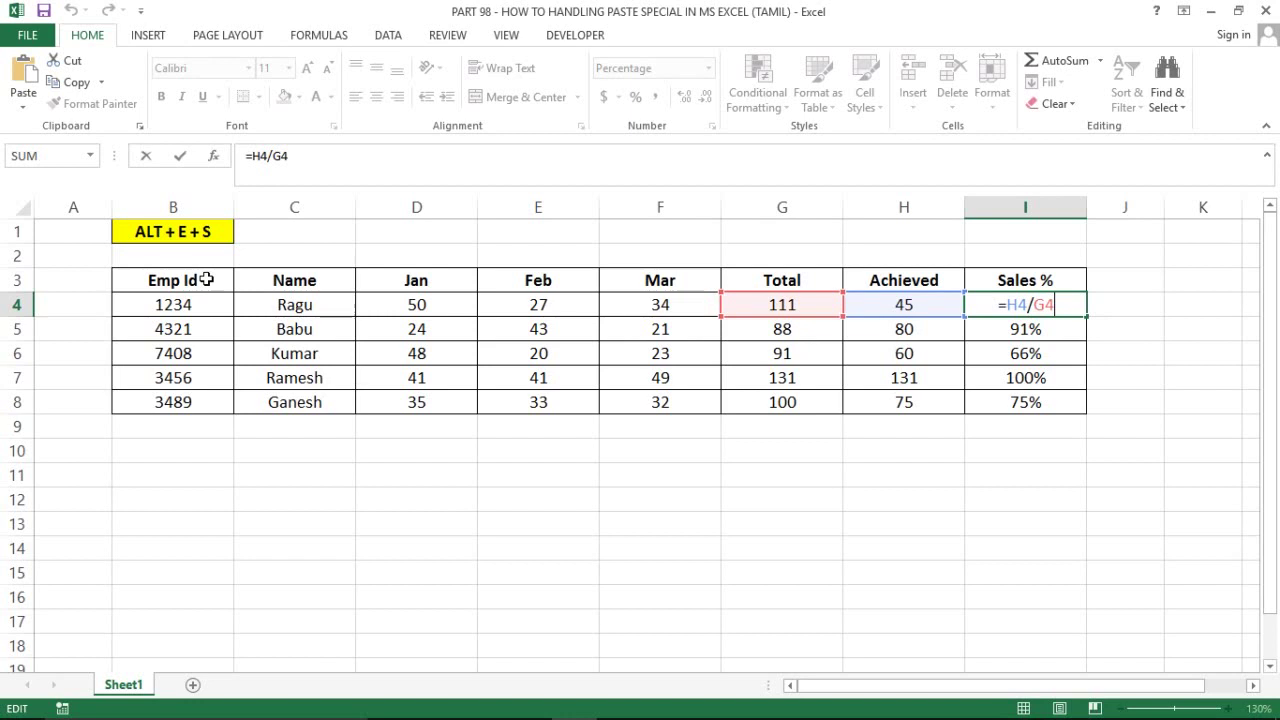
key("Escape")
Select the entire sales table from the Emp Id header through the last Sales % entry.
key("Left")
key("Left")
key("Left")
key("Left")
key("Left")
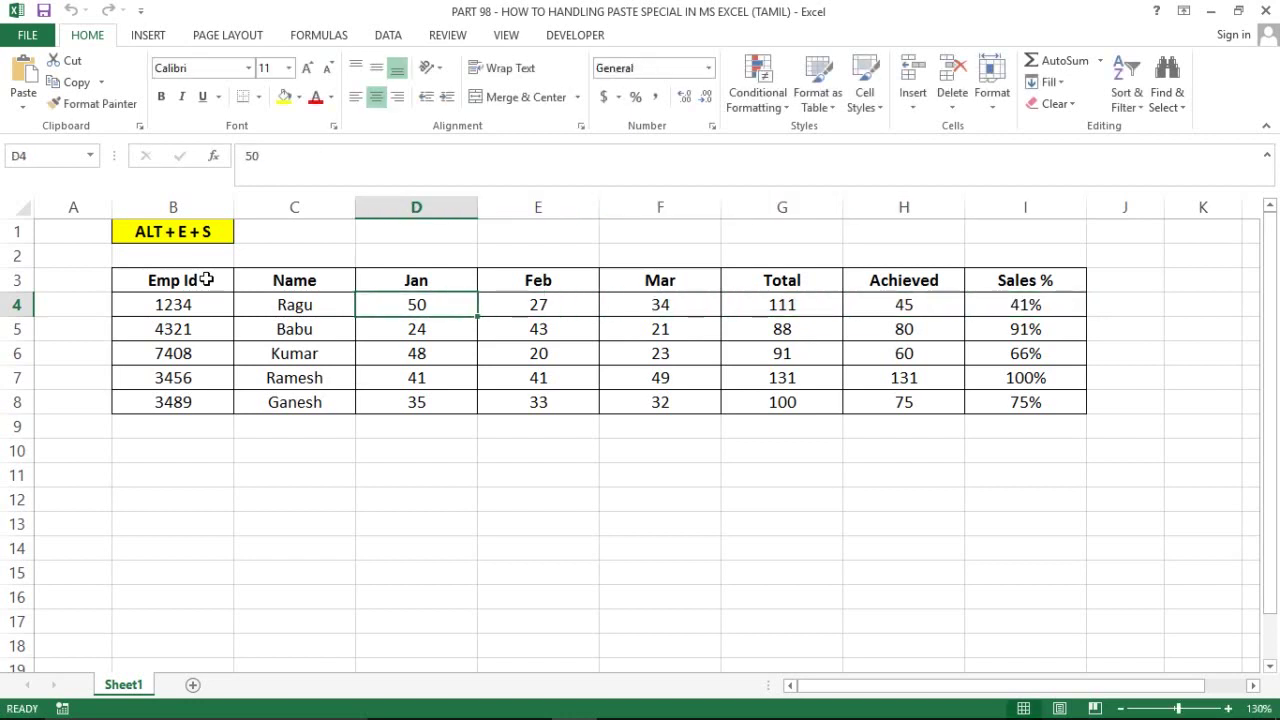
key("Right")
key("Up")
key("Left")
key("Left")
key("Left")
key("Left")
key("Right")
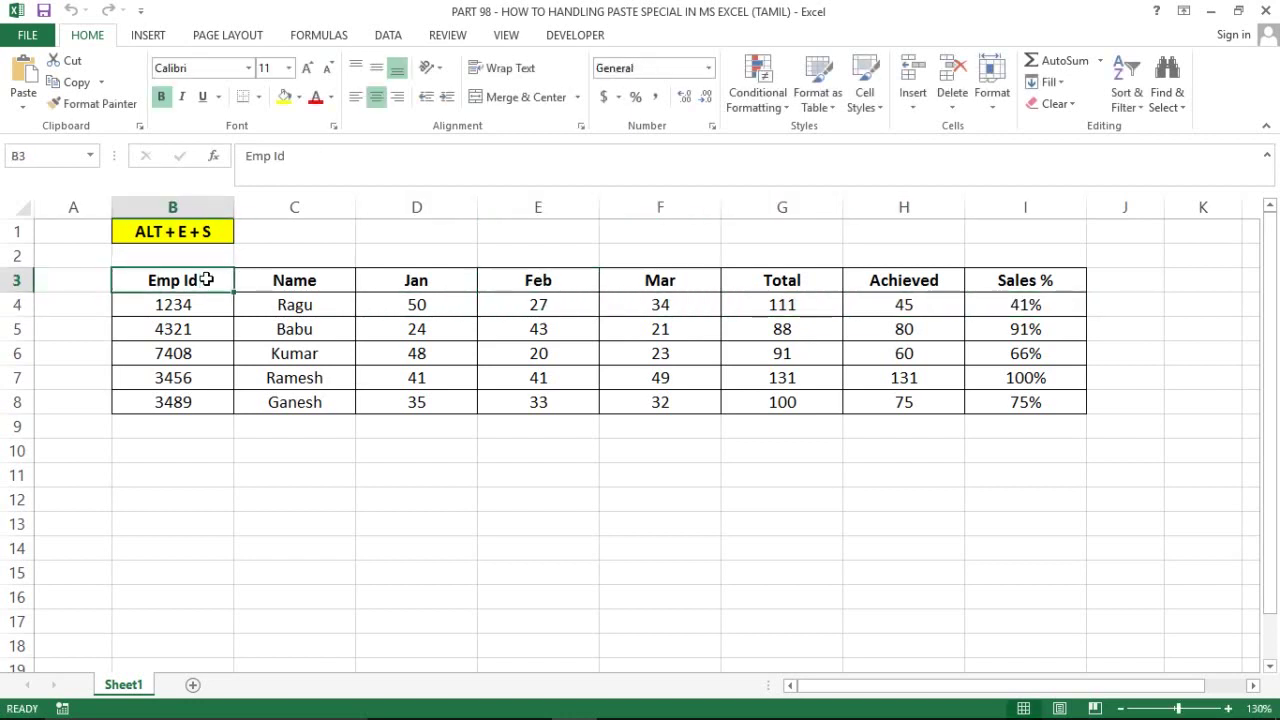
key("ctrl+shift+Down")
key("ctrl+shift+Right")
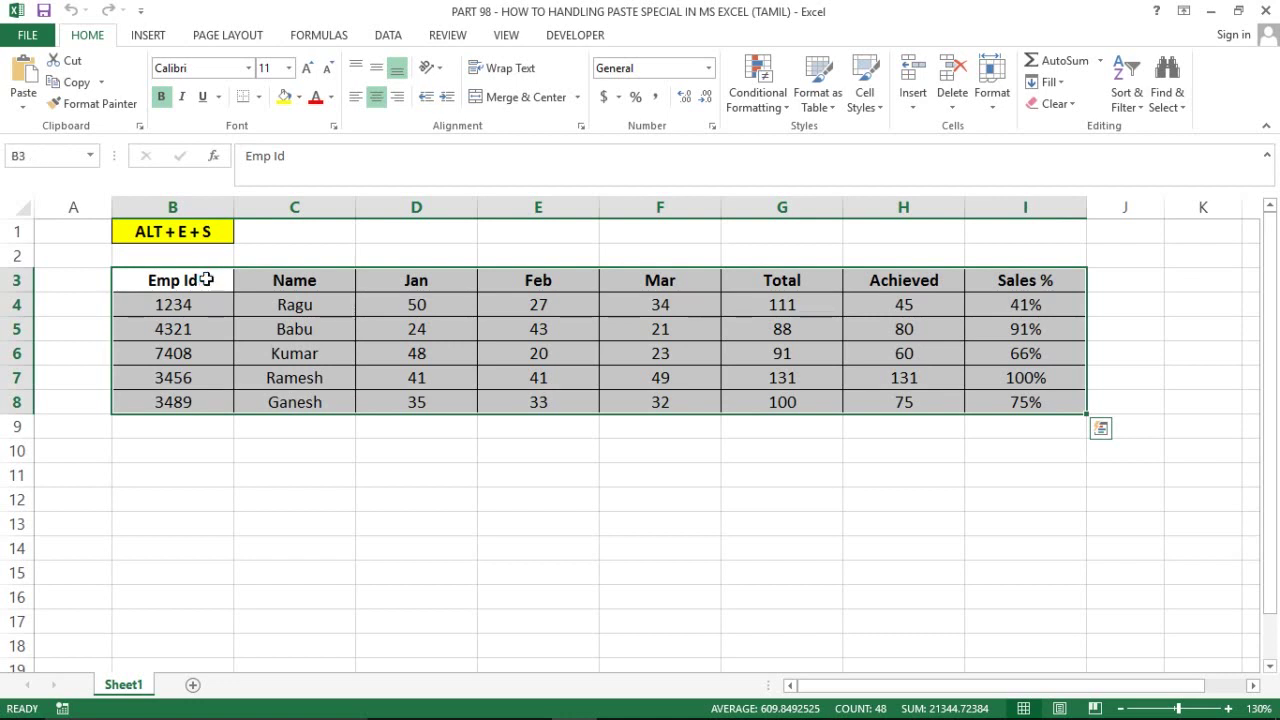
key("Left")
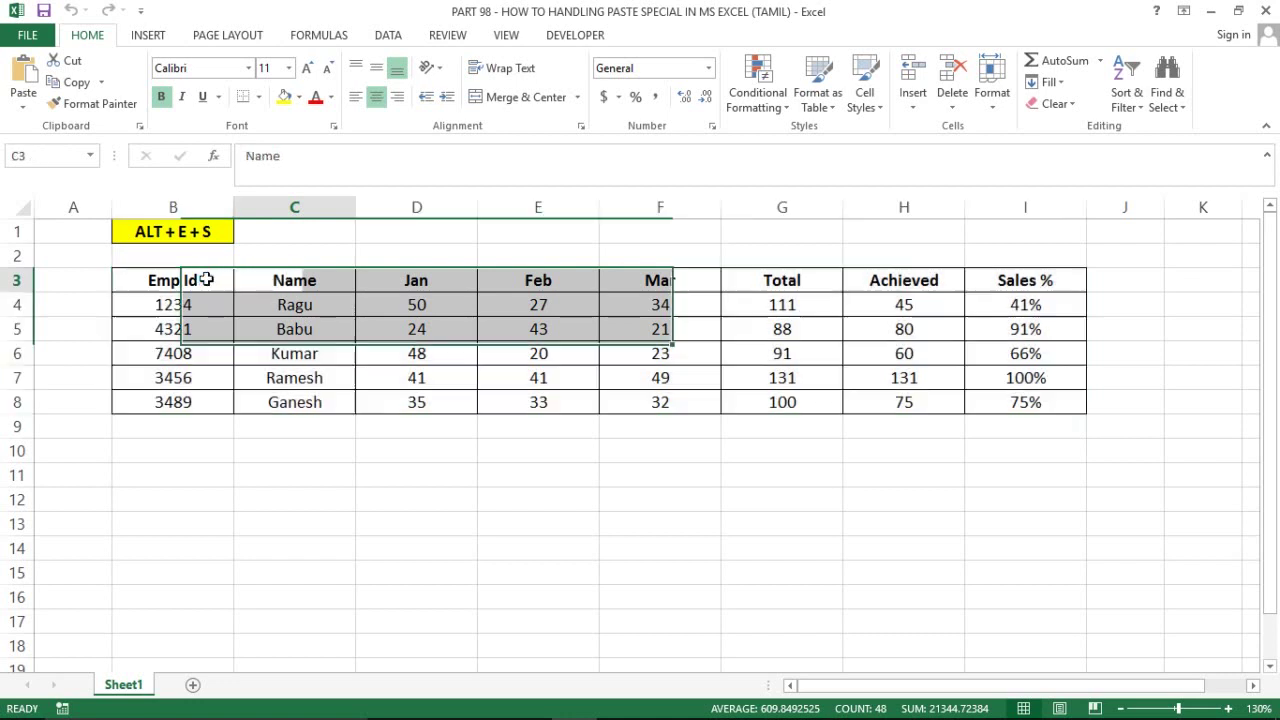
key("Right")
key("ctrl+shift+Down")
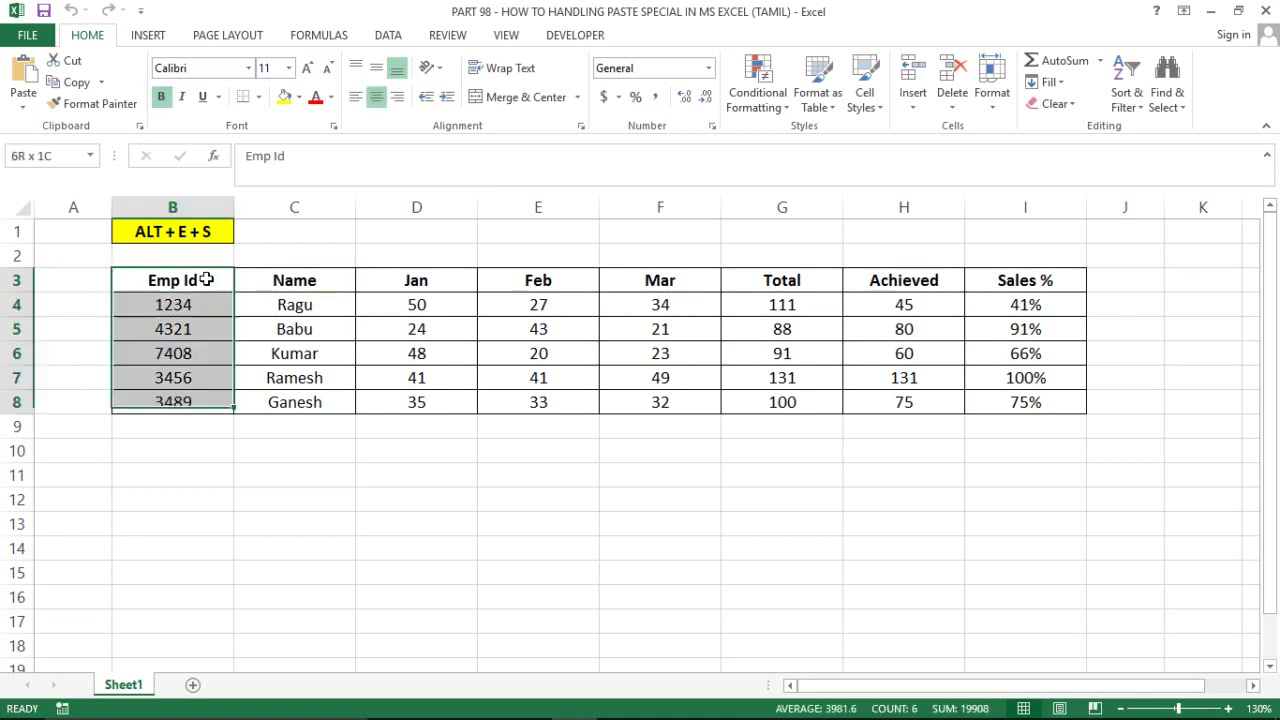
key("ctrl+shift+Right")
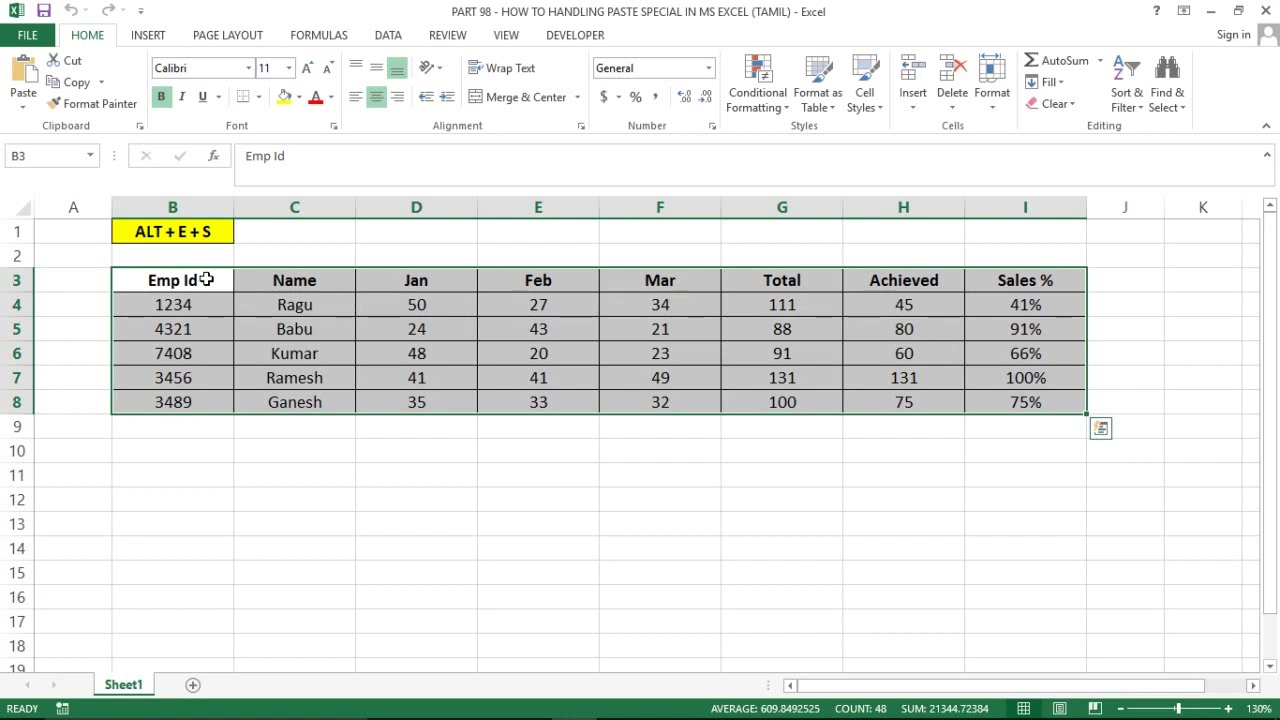
View the Paste Special choices for empty cell C10 without copying any cells, and close the dialog without pasting.
left_click(314, 458)
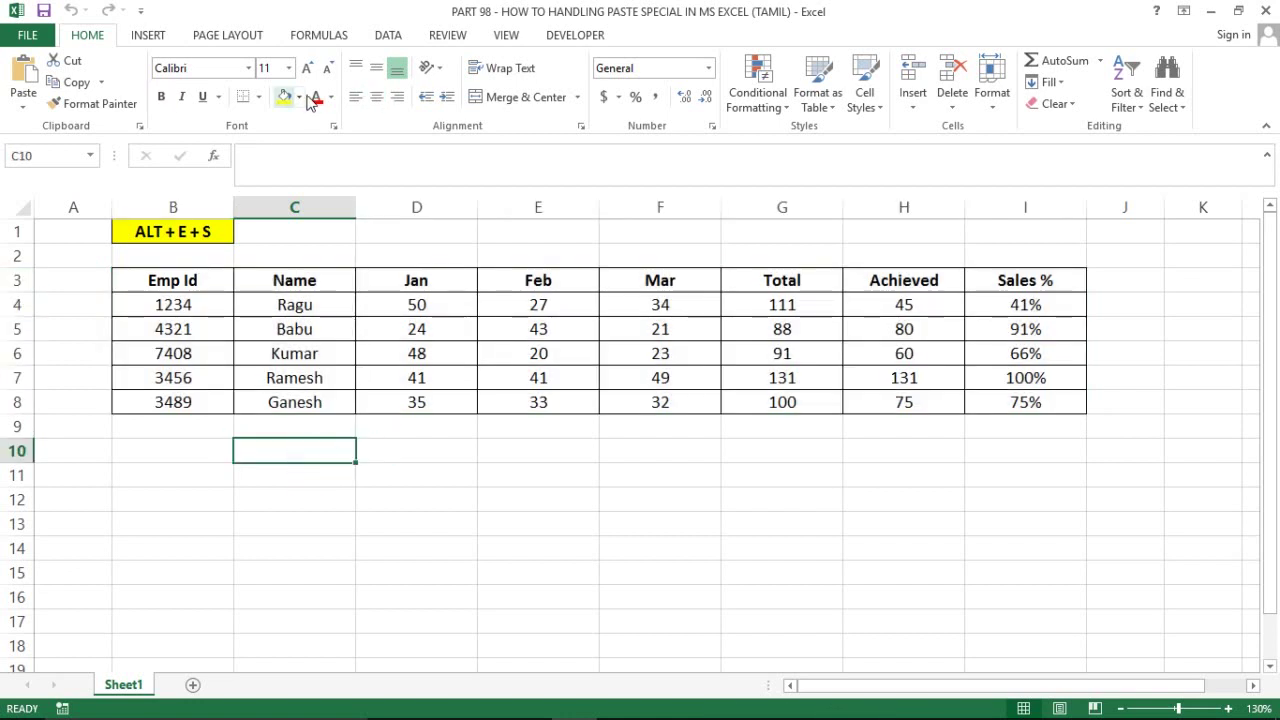
left_click(22, 107)
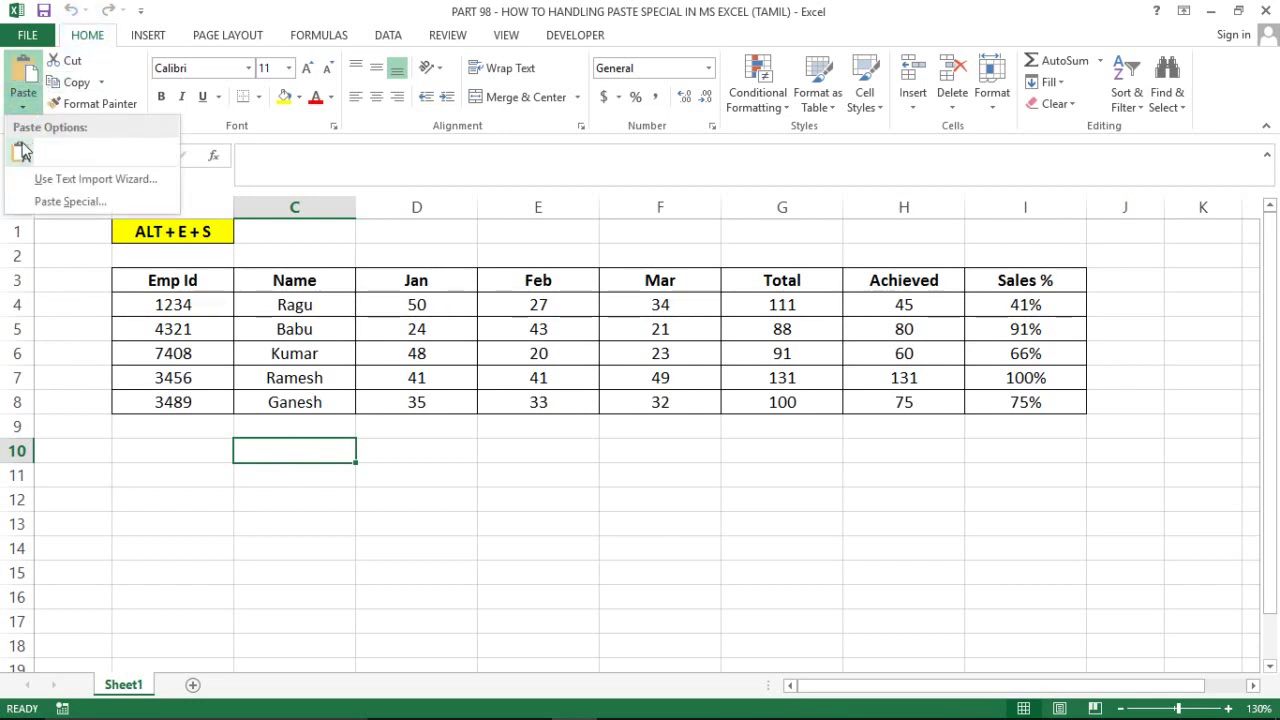
left_click(47, 204)
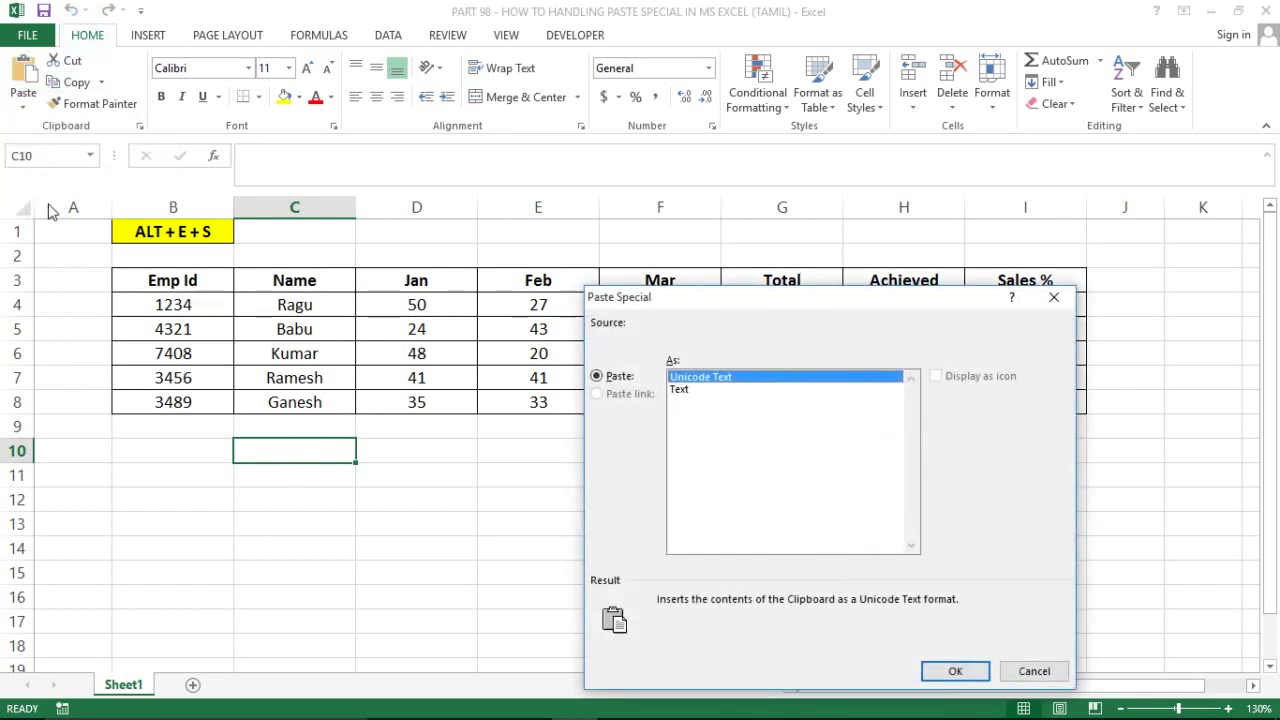
left_click(1033, 671)
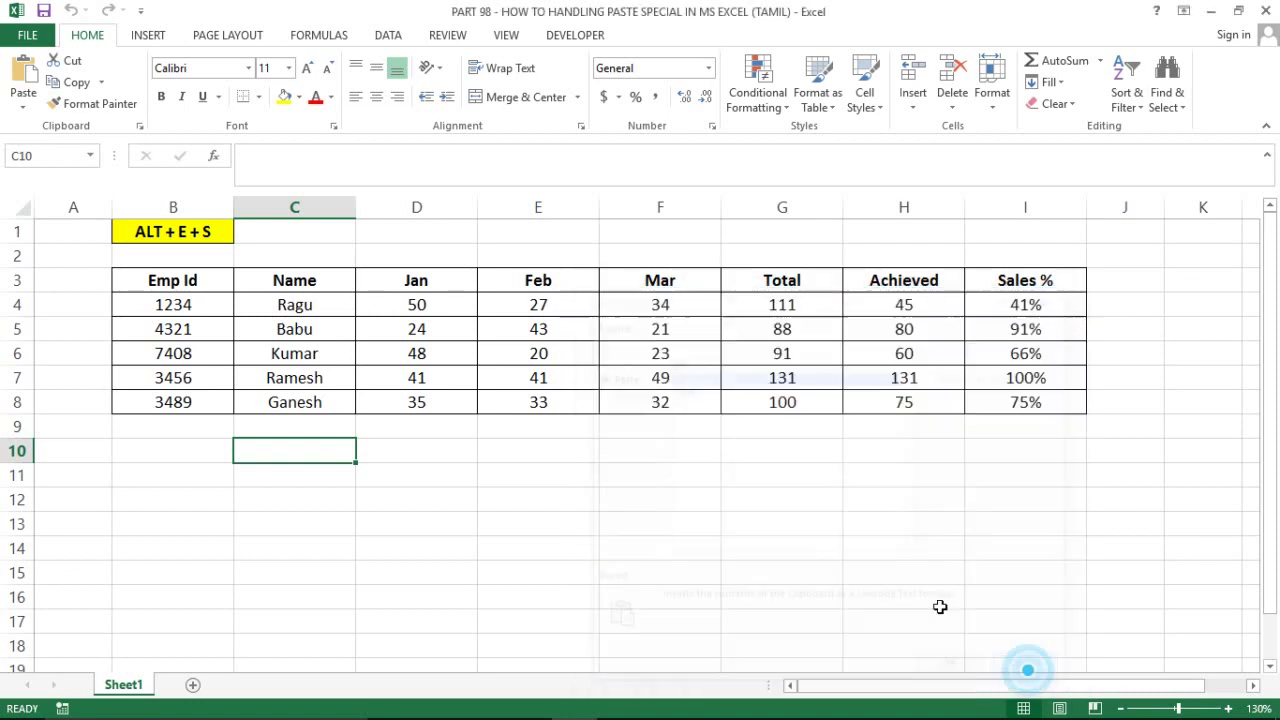
Copy the whole sales table B3:I8, including its header row.
left_click(529, 429)
key("Up")
key("Up")
key("Up")
key("Left")
key("Up")
key("Up")
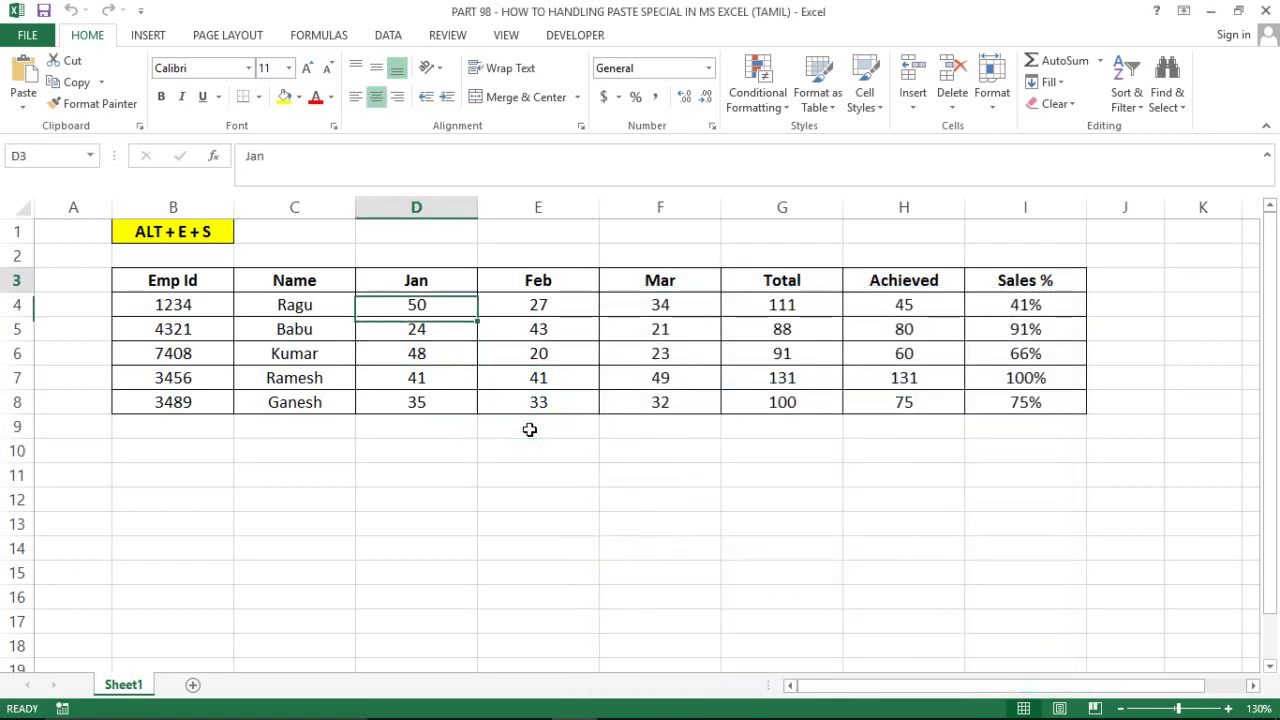
key("Up")
key("Left")
key("Left")
key("ctrl+shift+Down")
key("ctrl+shift+Right")
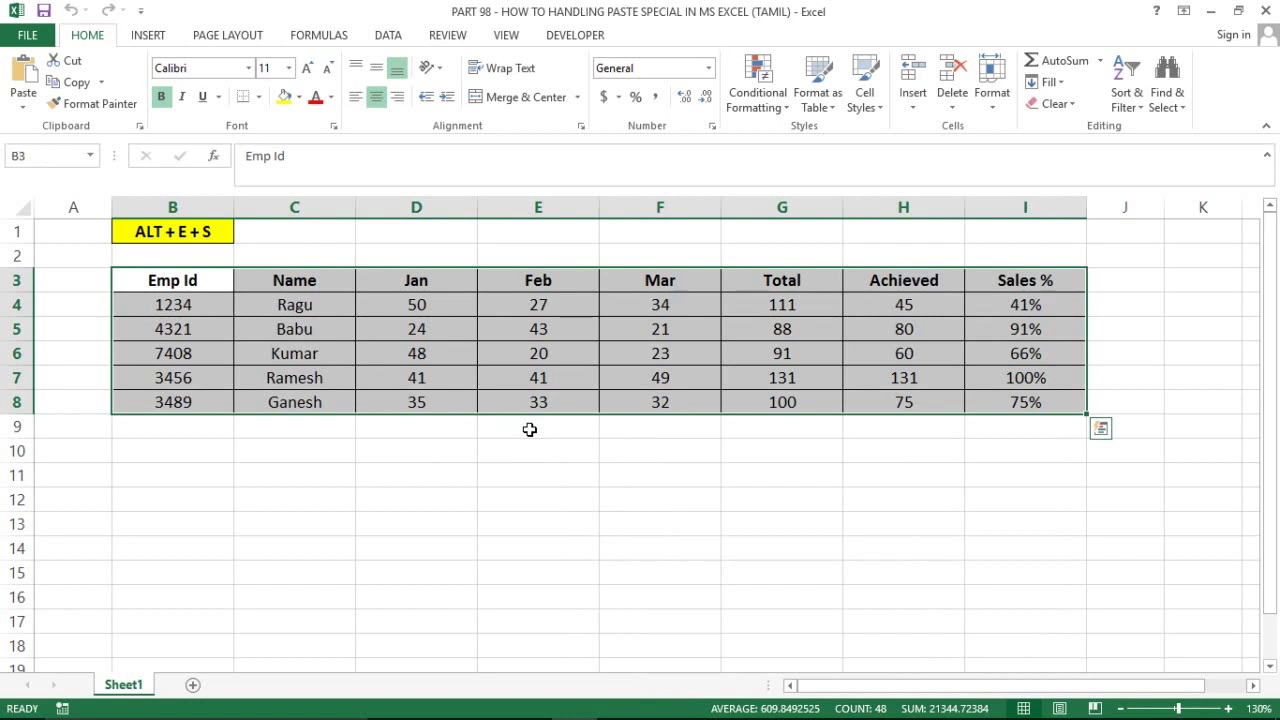
key("ctrl+c")
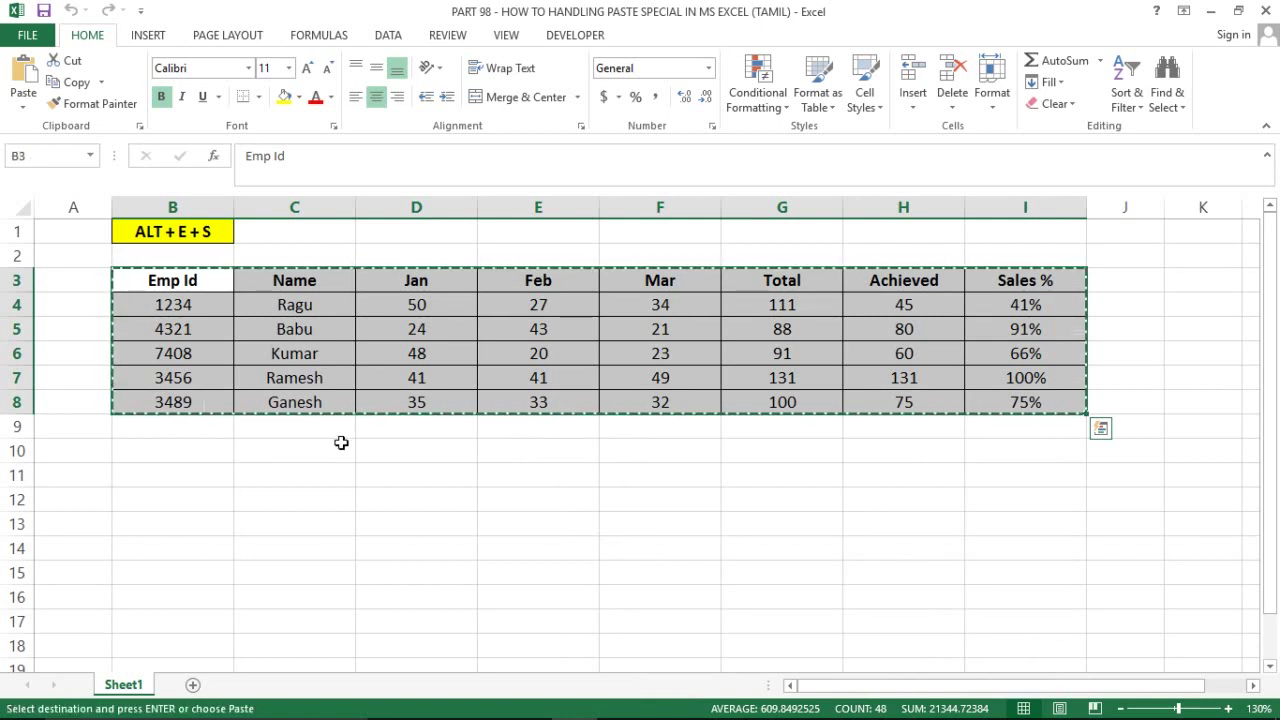
Review the Paste Special options for the copied table while it is still selected, and close the dialog without pasting.
left_click(23, 110)
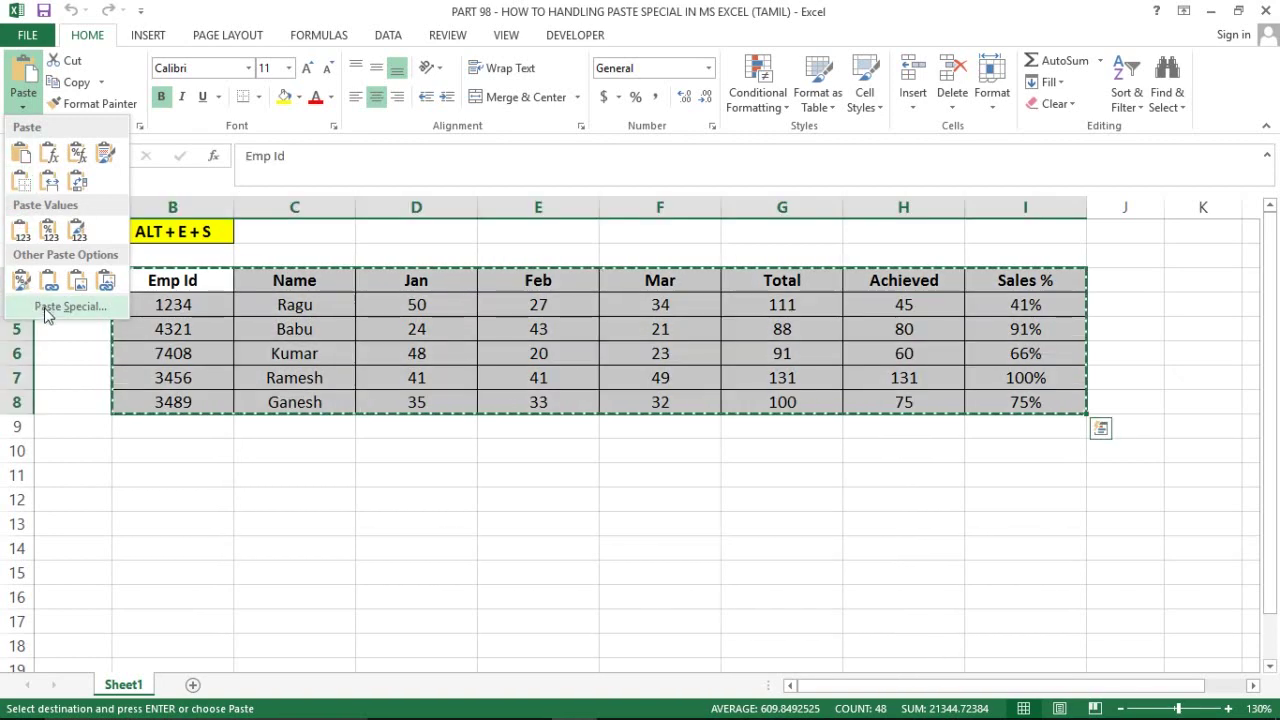
left_click(70, 307)
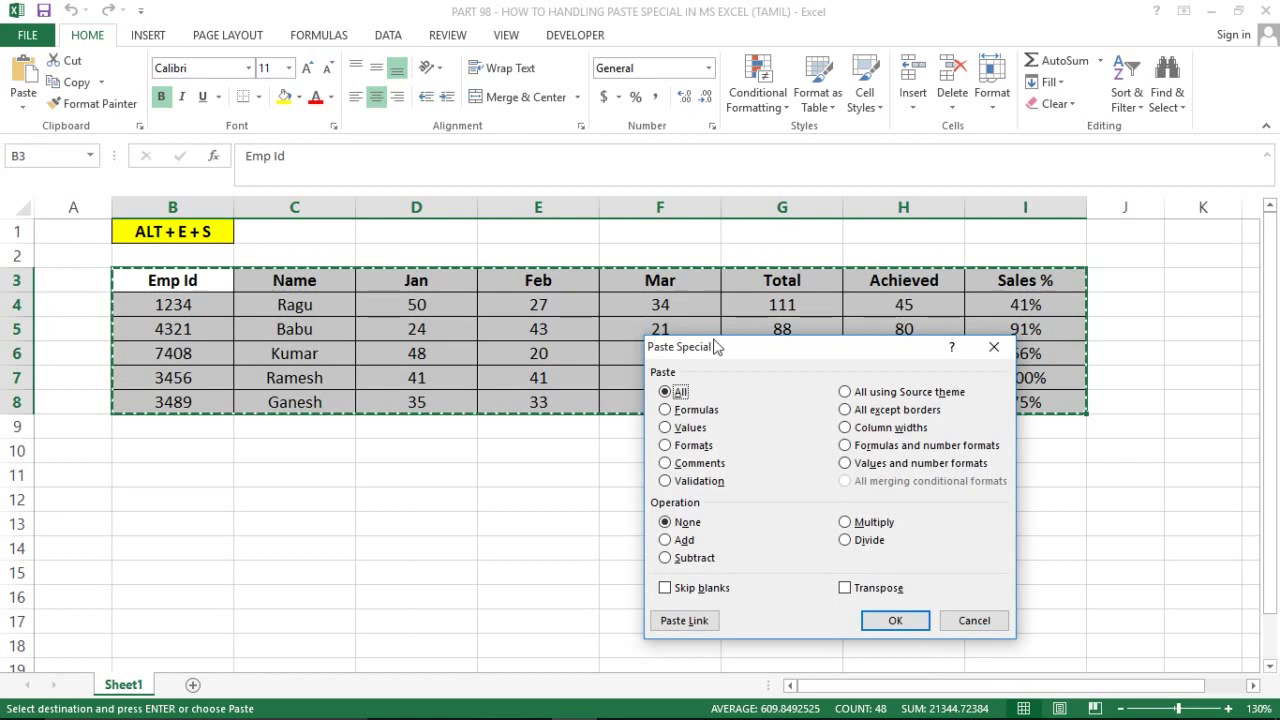
left_click_drag(744, 355, 567, 330)
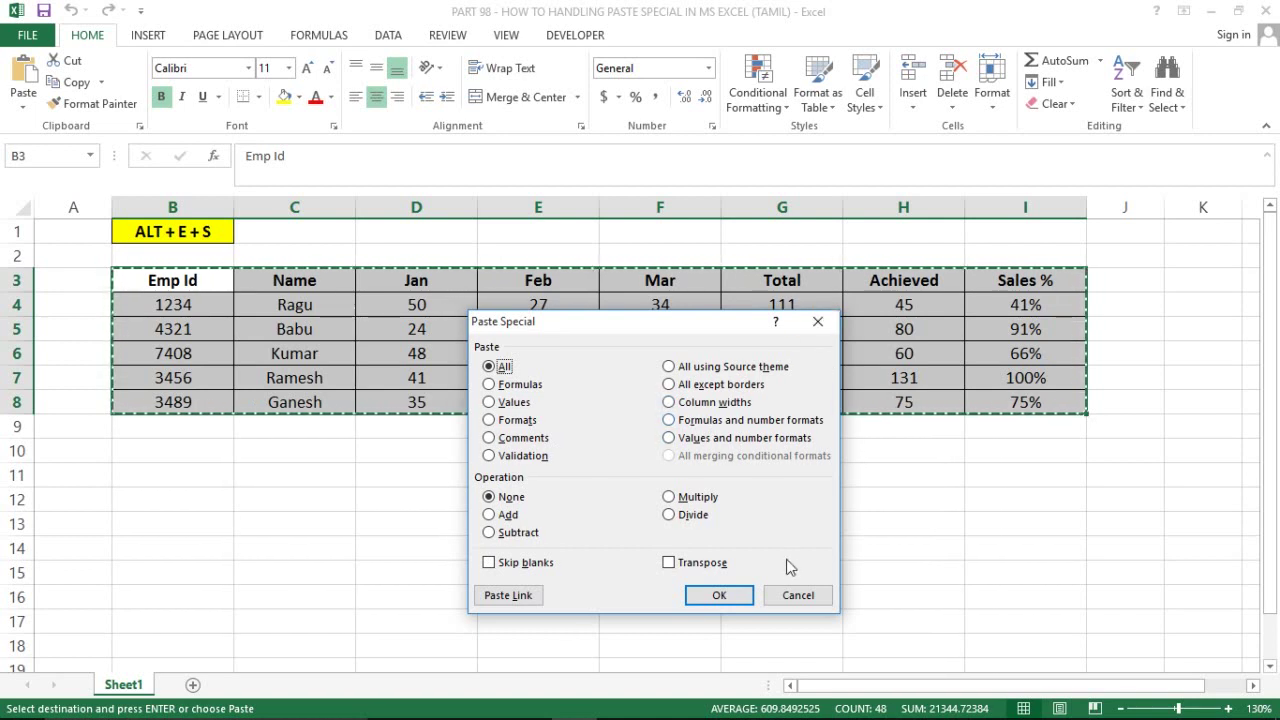
left_click(797, 596)
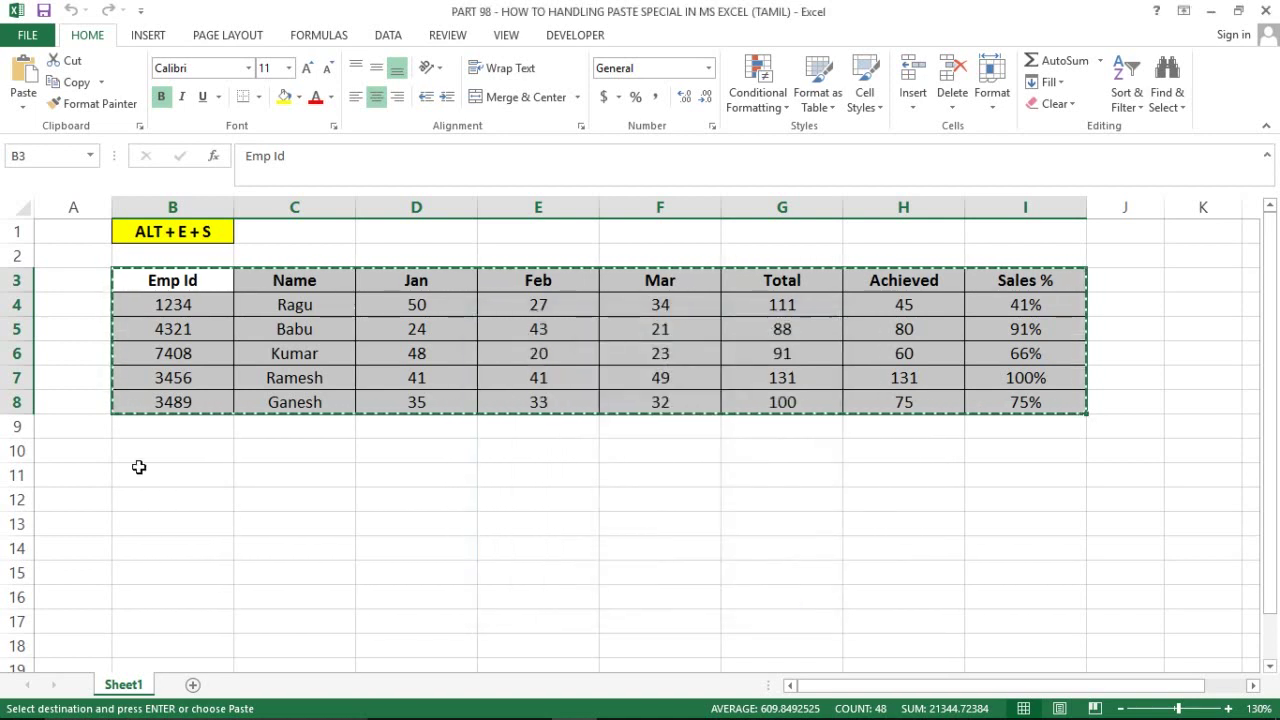
Bring up the Paste Special options for destination cell B13 and dismiss them without pasting.
left_click(148, 526)
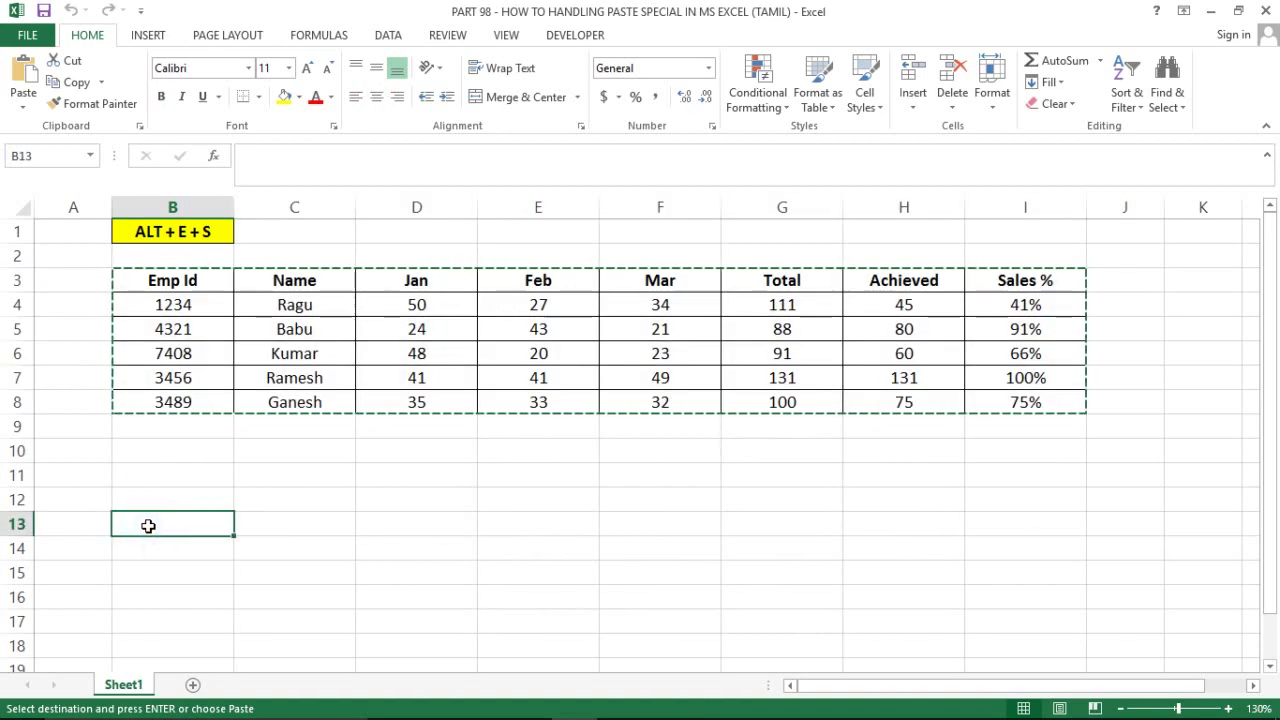
right_click(149, 528)
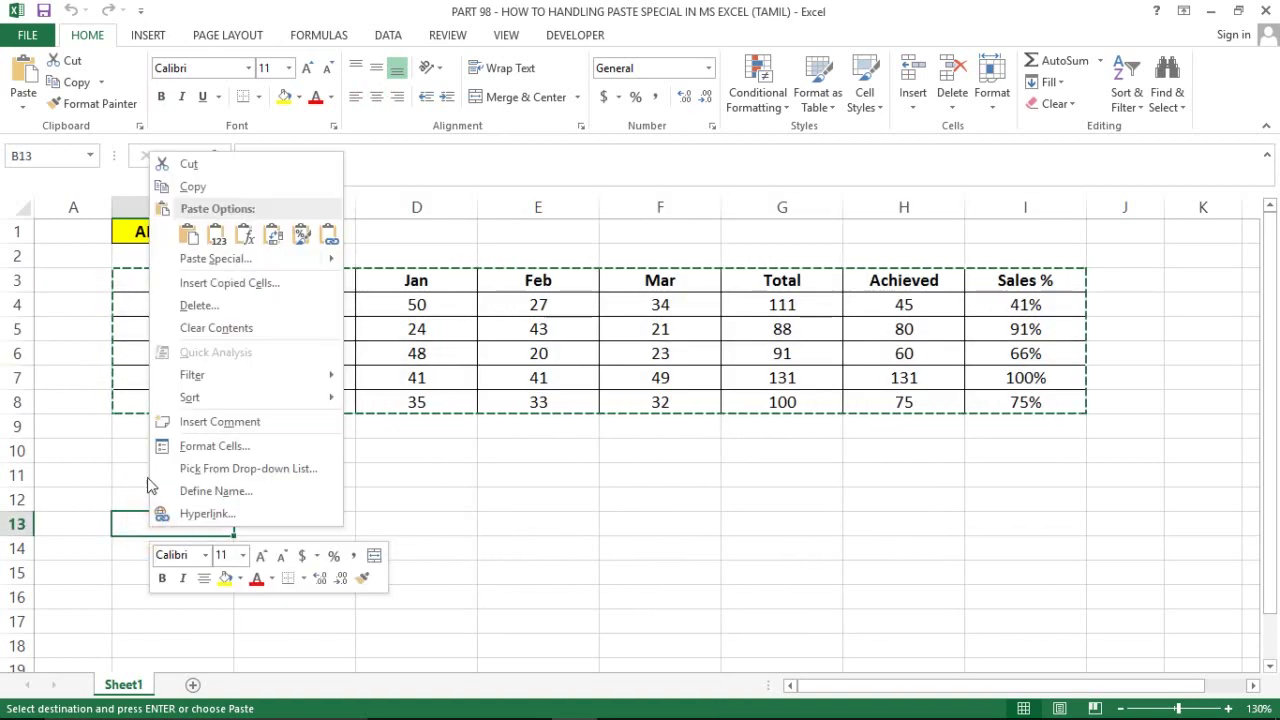
left_click(217, 270)
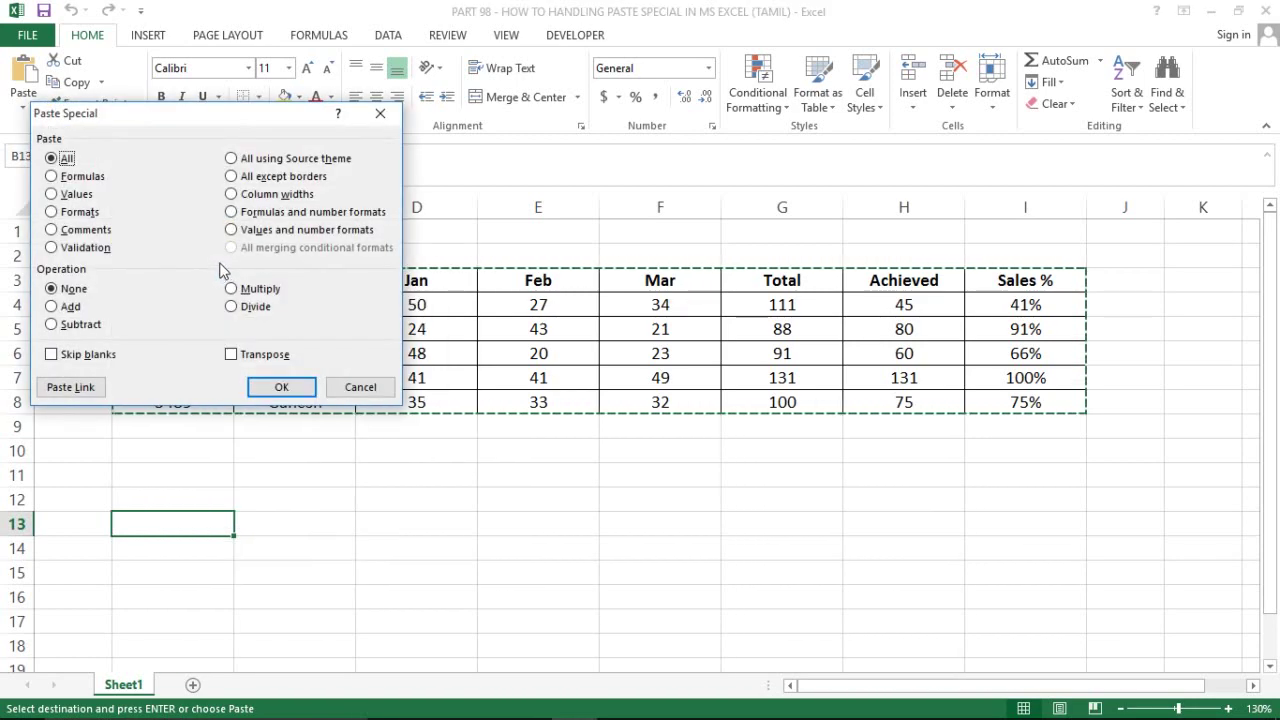
left_click(361, 389)
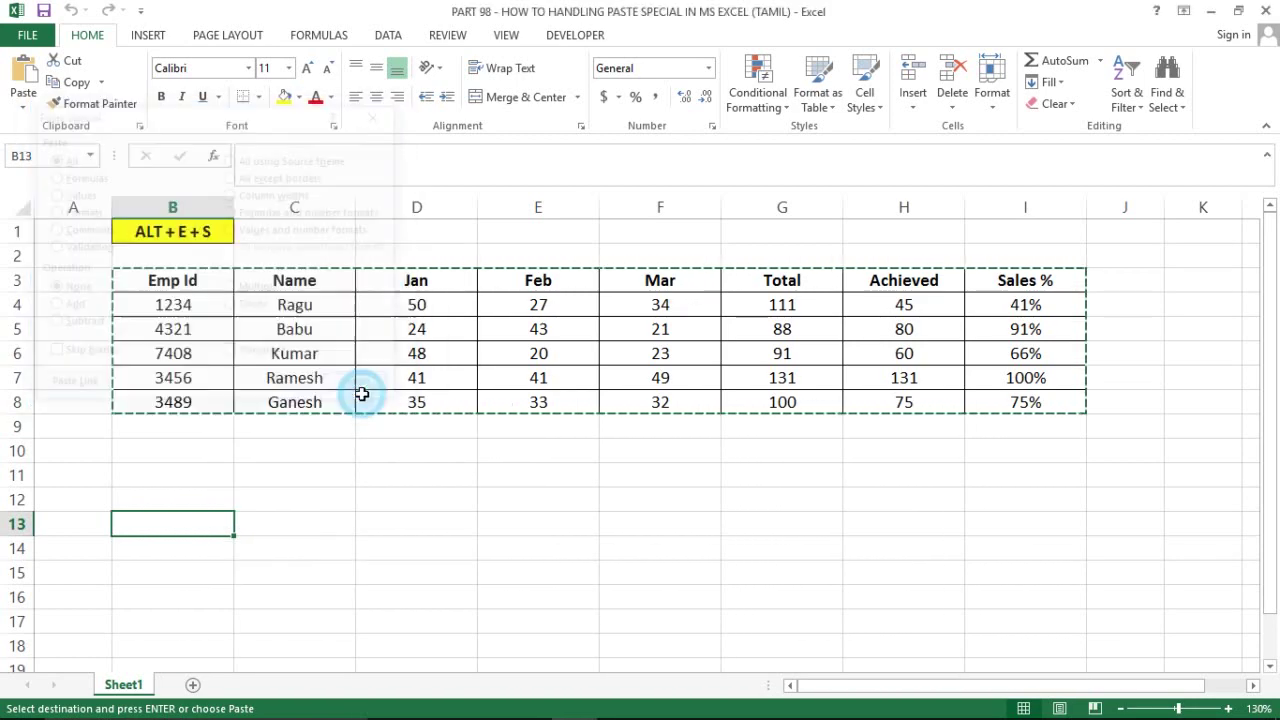
View the quick paste options offered for destination cell B13 and dismiss them without pasting.
right_click(203, 522)
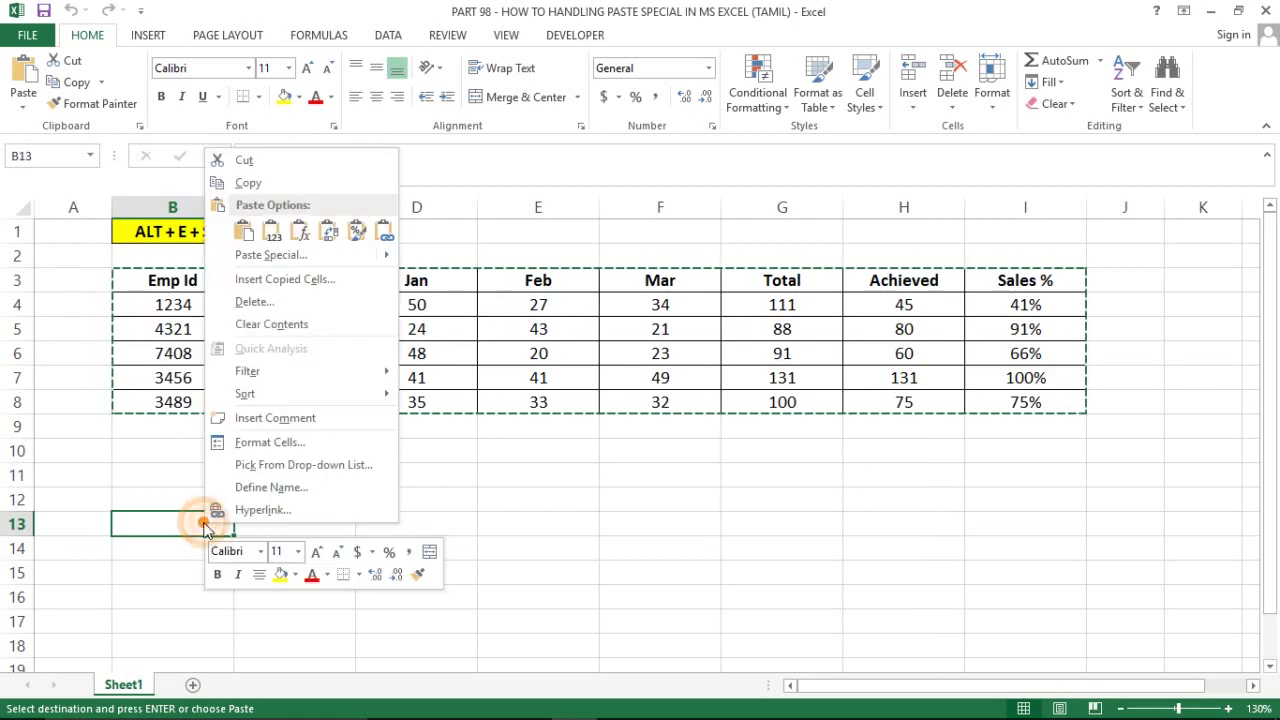
mouse_move(253, 263)
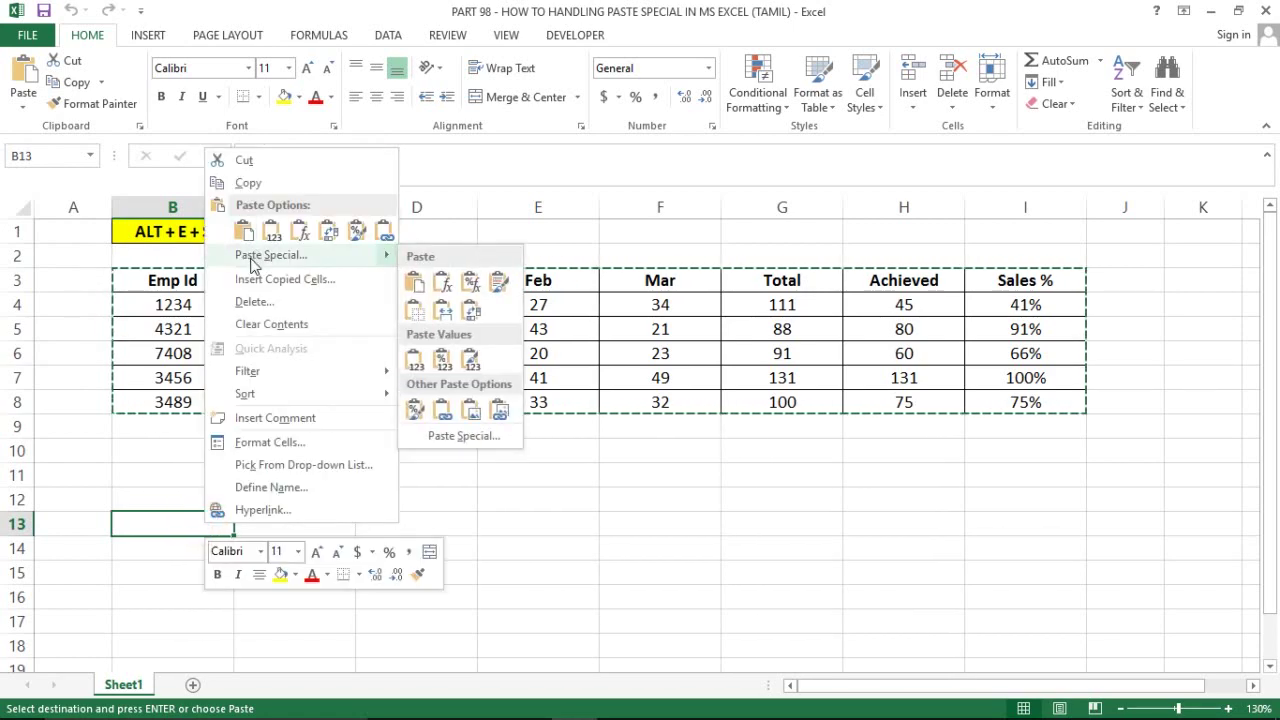
left_click(245, 236)
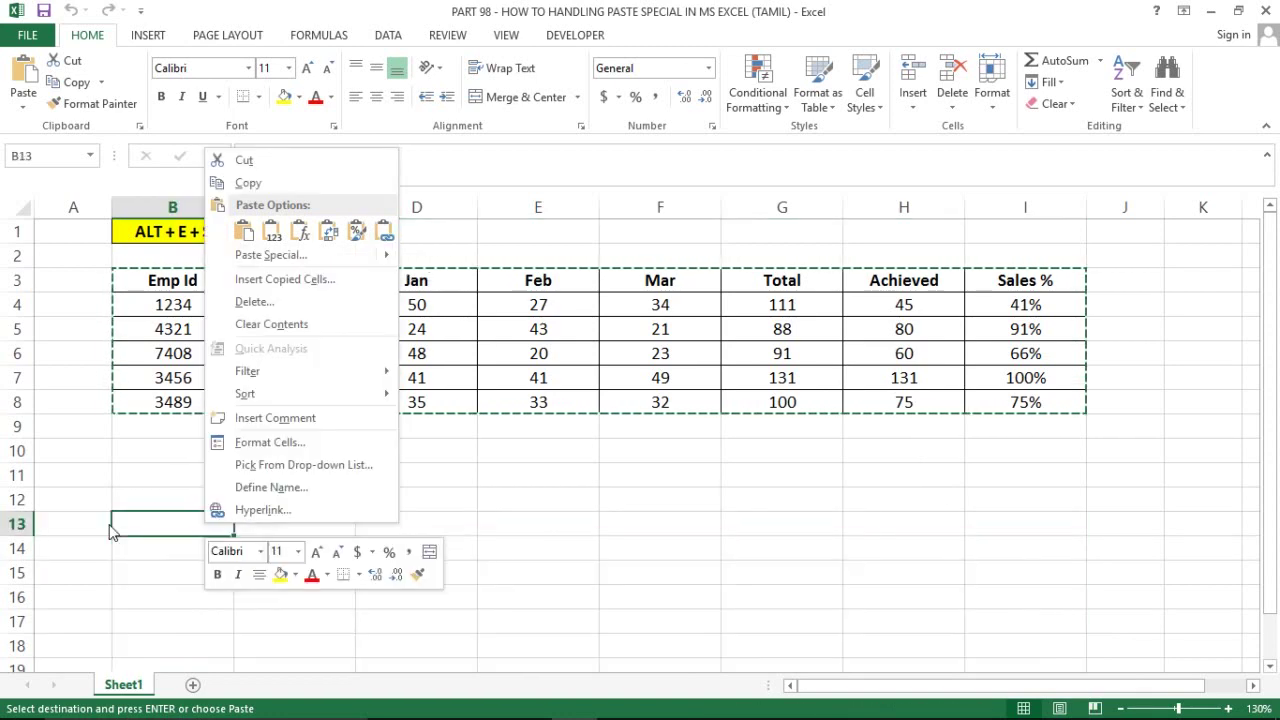
key("Escape")
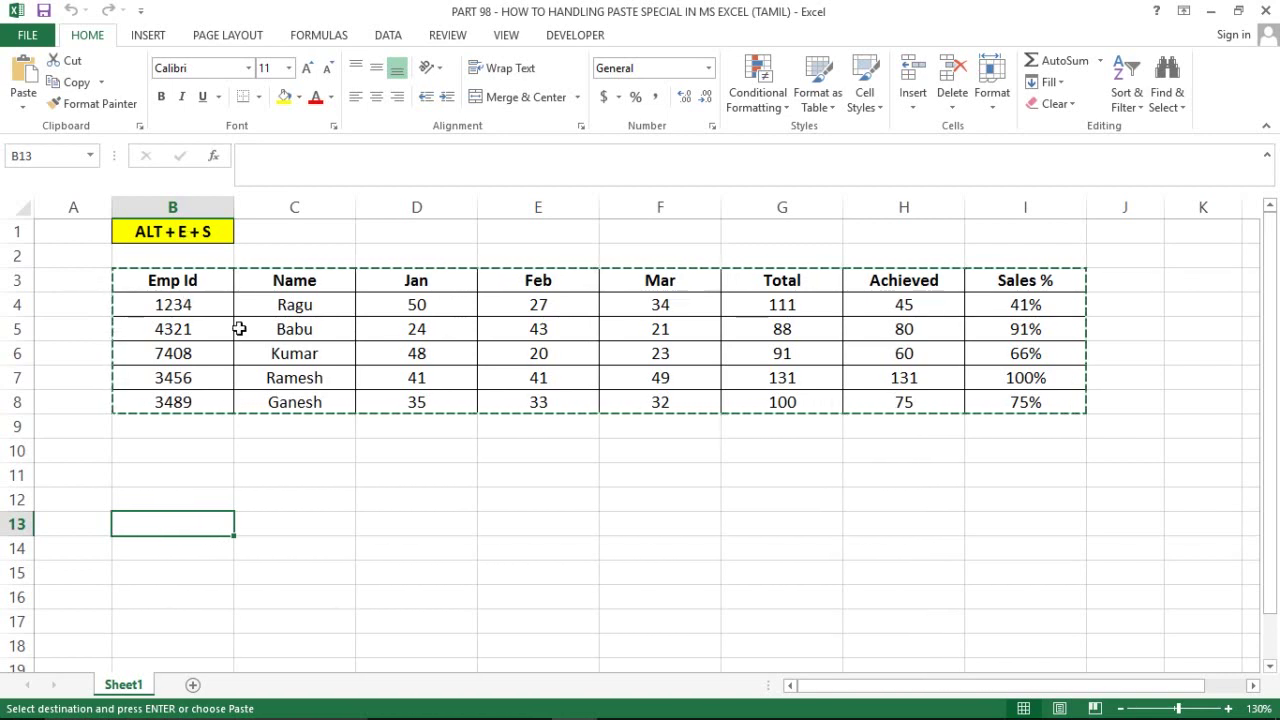
Review the choices in the full Paste Special dialog for cell B13 and cancel without pasting.
key("alt")
key("e")
key("s")
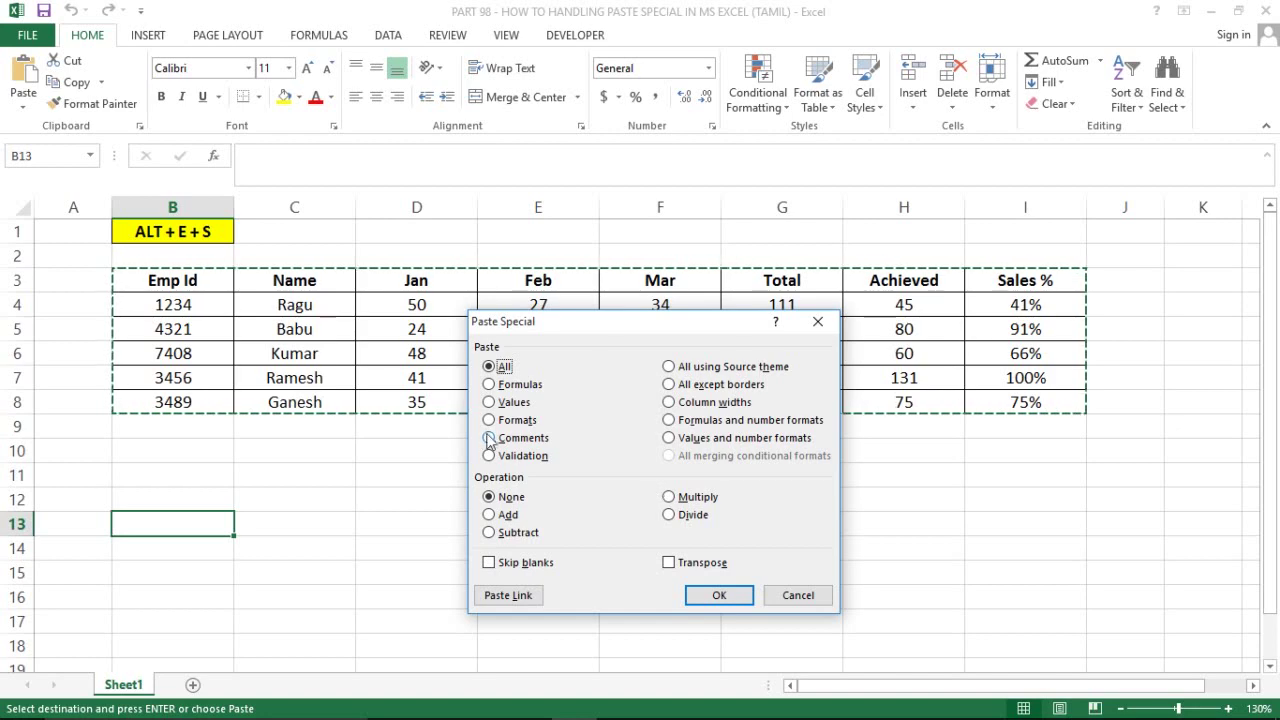
left_click(795, 595)
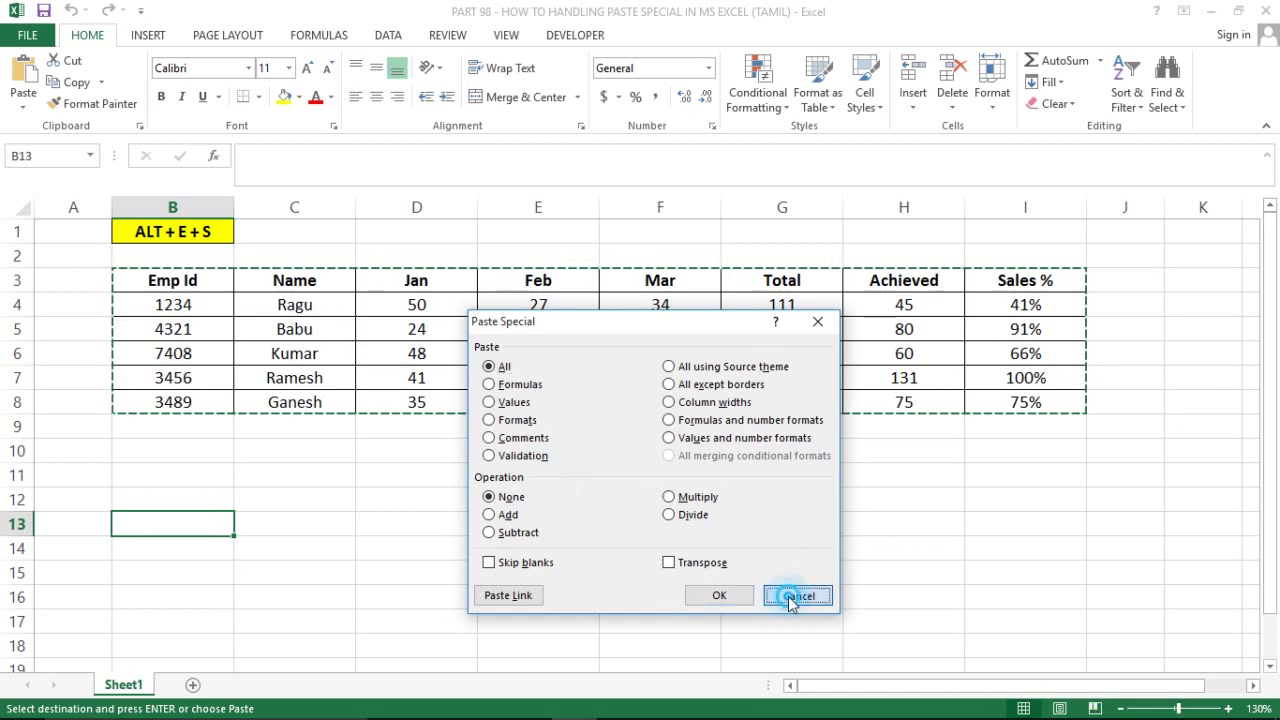
Paste the copied sales table at B13 using the Paste Special option All with operation None.
key("alt+e")
key("s")
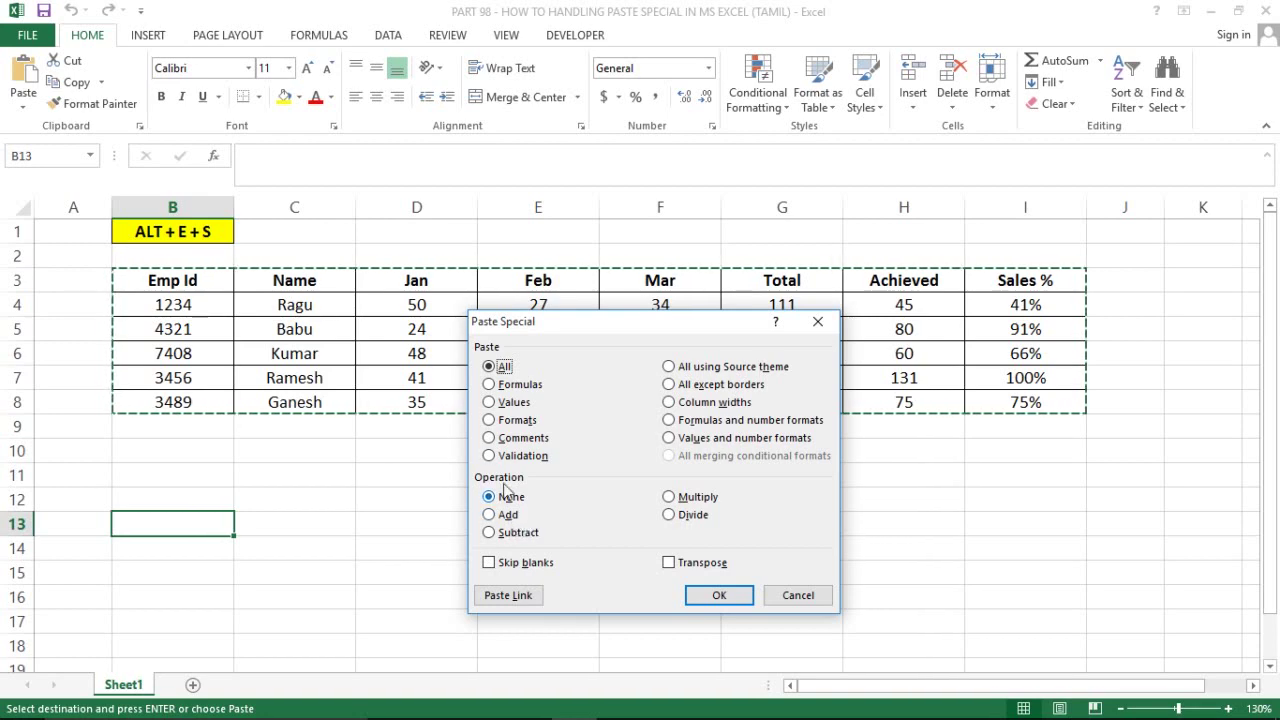
left_click(719, 596)
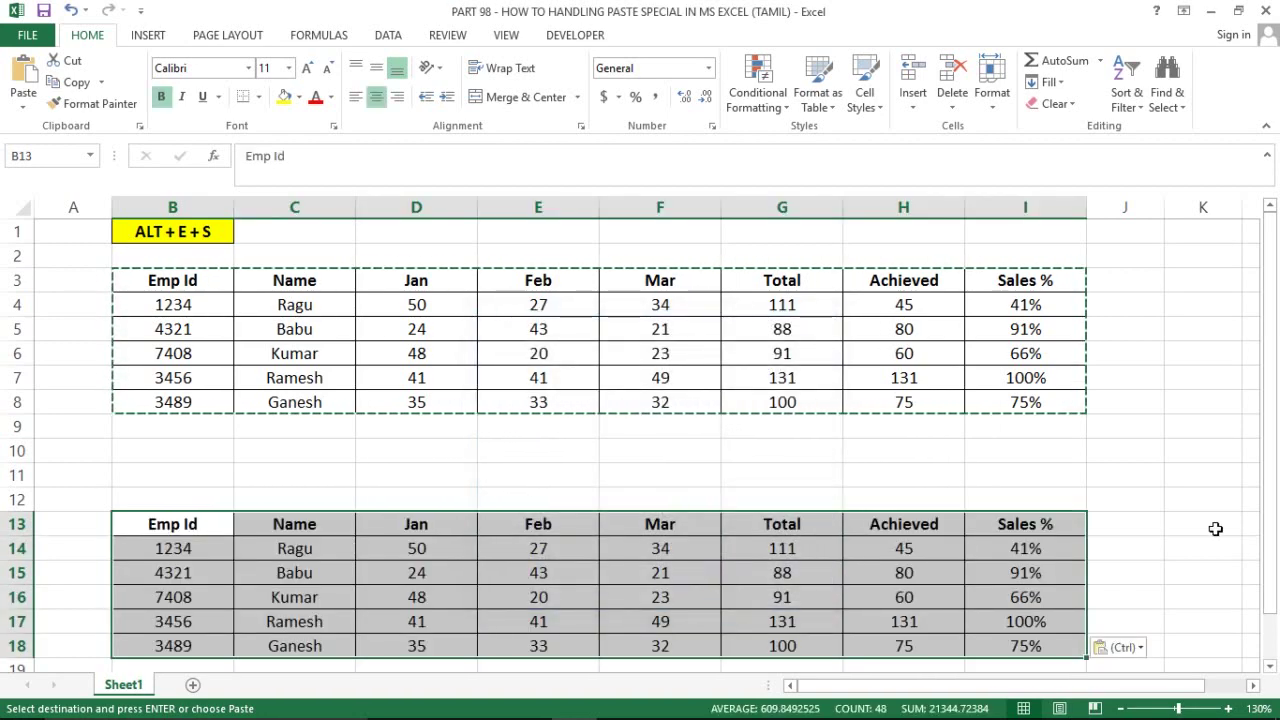
Examine the contents of the header and first data row in the pasted table, cells B13 to I14.
left_click(1029, 552)
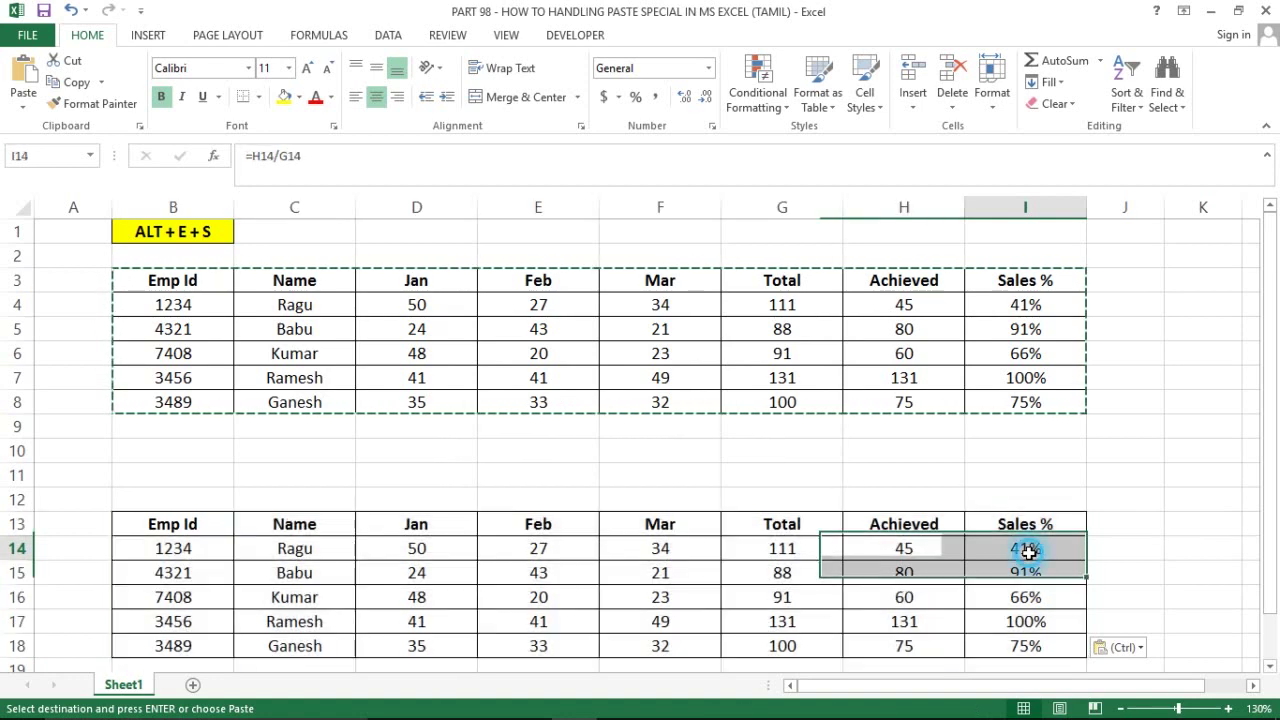
key("Left")
key("Left")
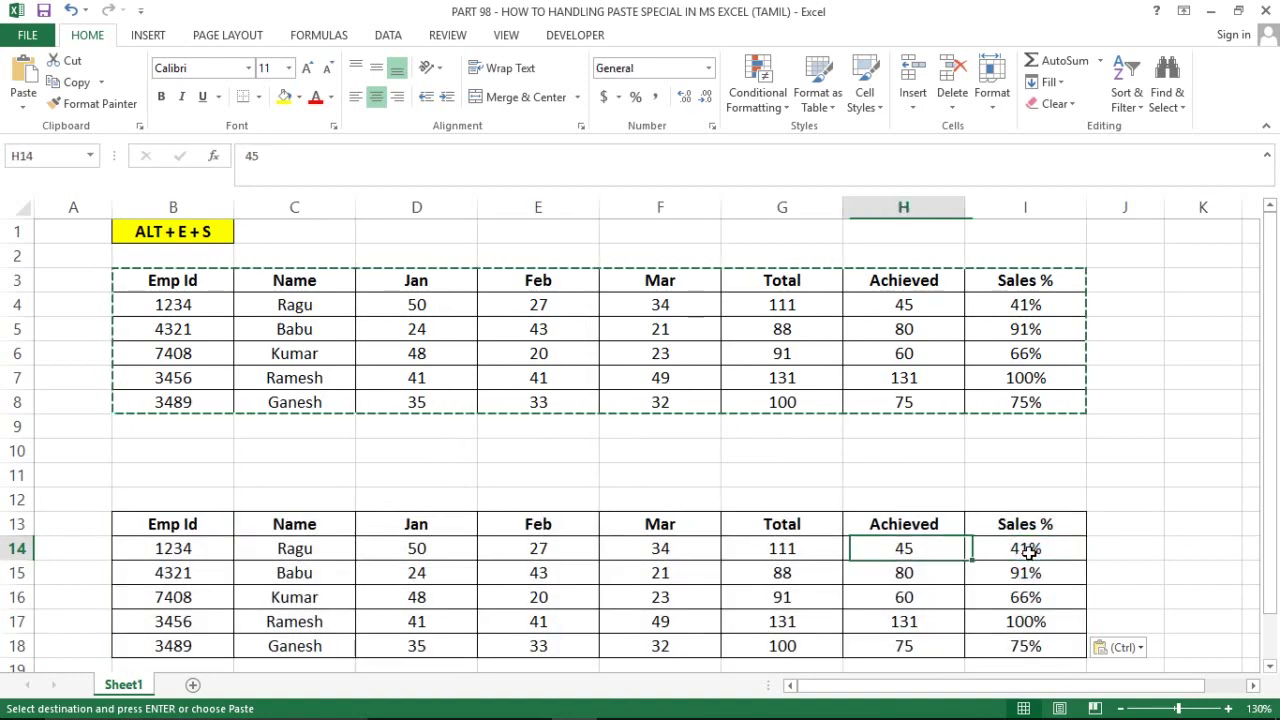
key("Left")
key("Left")
key("Left")
key("Left")
key("Left")
key("Left")
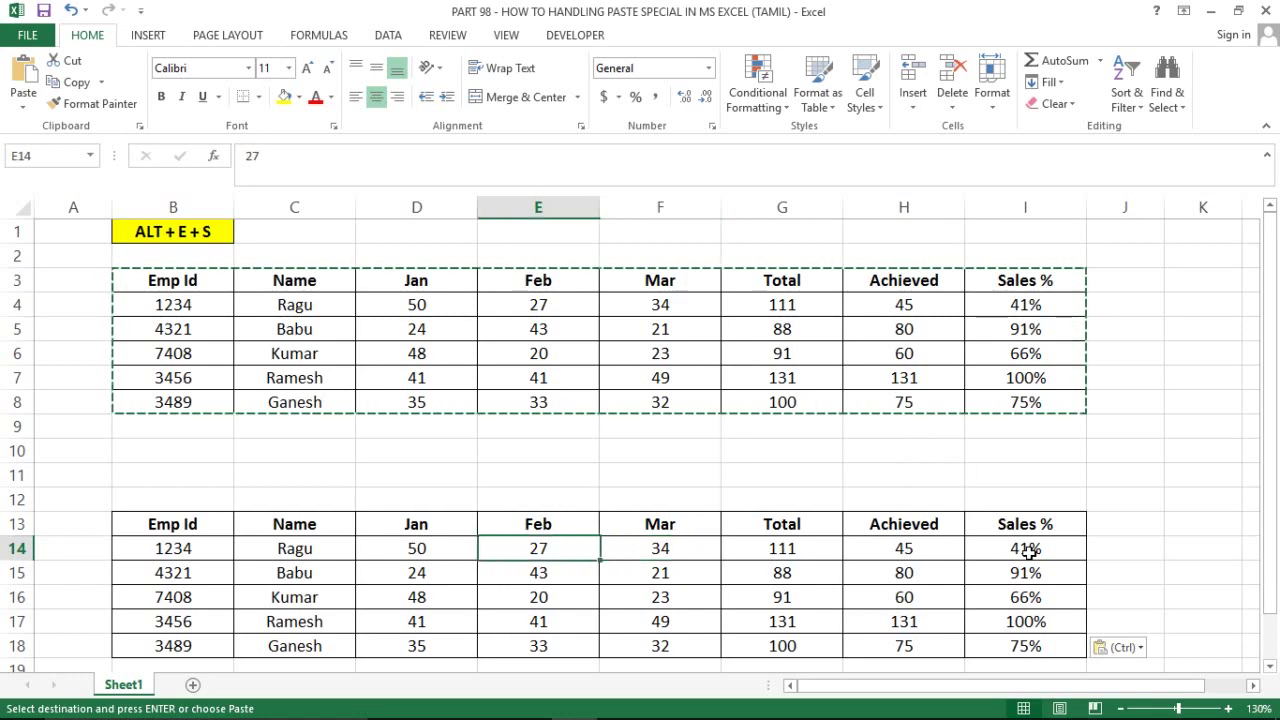
key("Right")
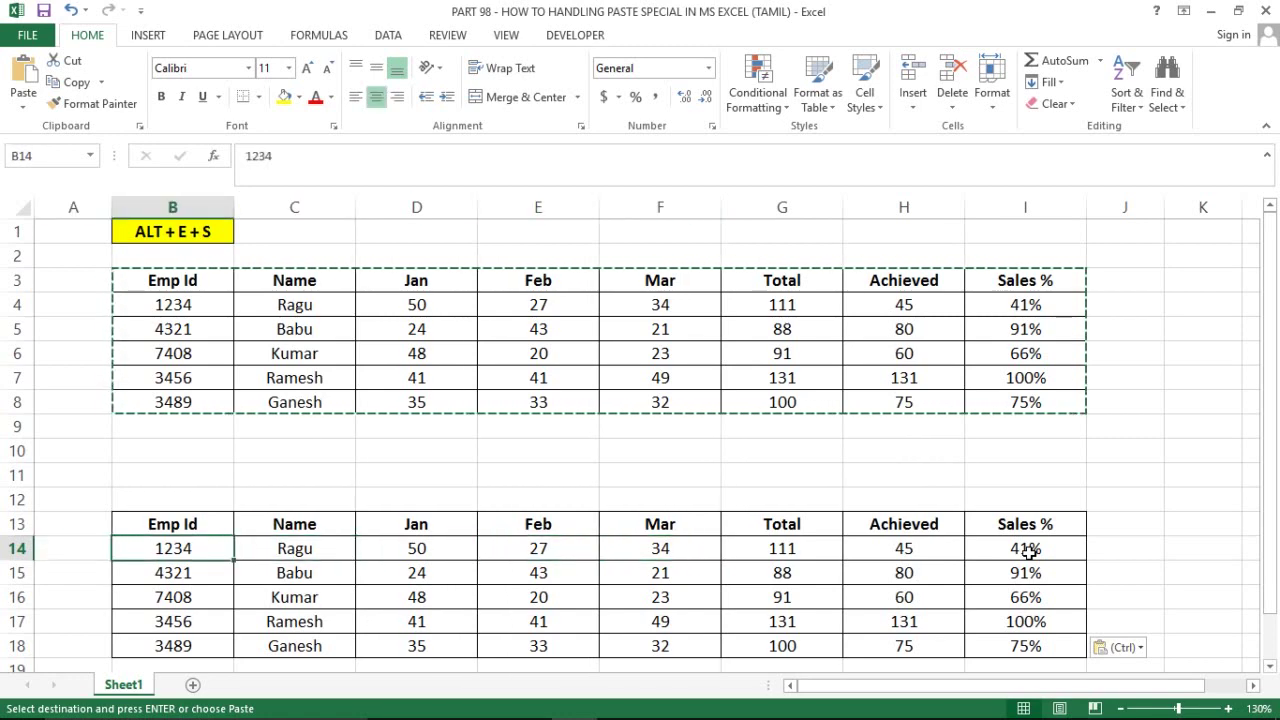
key("Up")
key("Down")
key("Up")
key("Up")
key("Up")
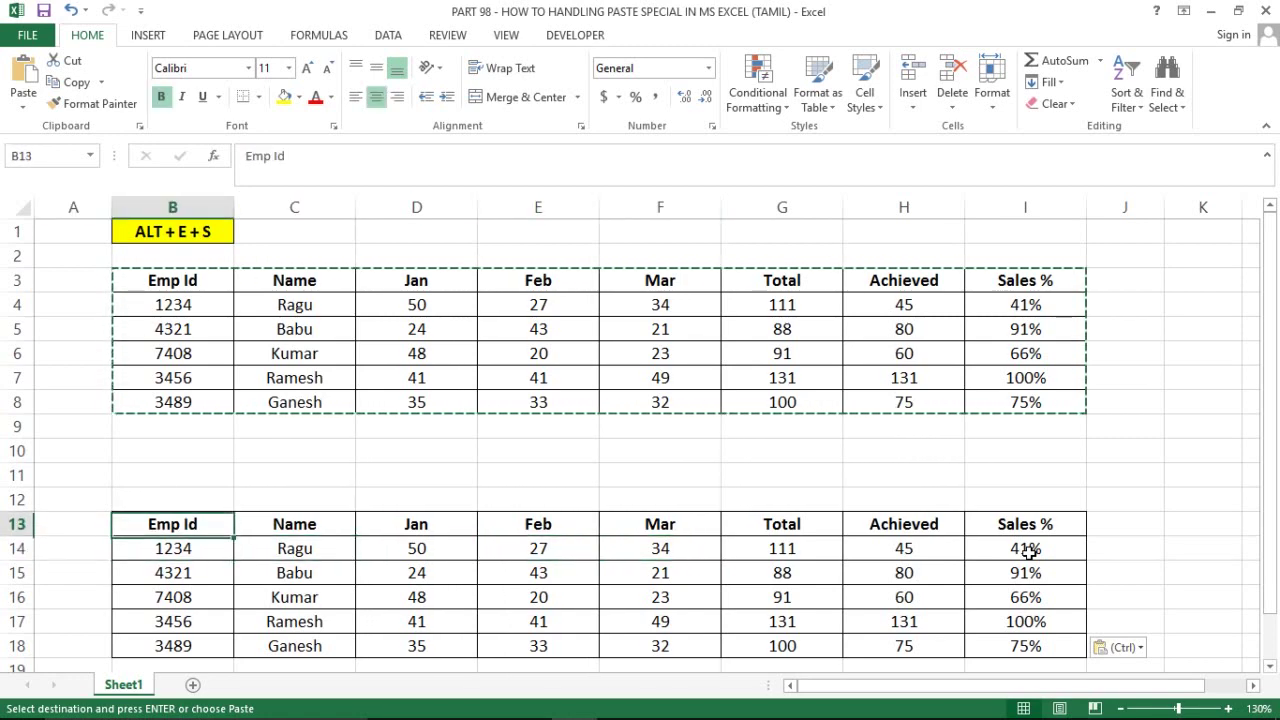
key("Down")
key("Down")
key("Right")
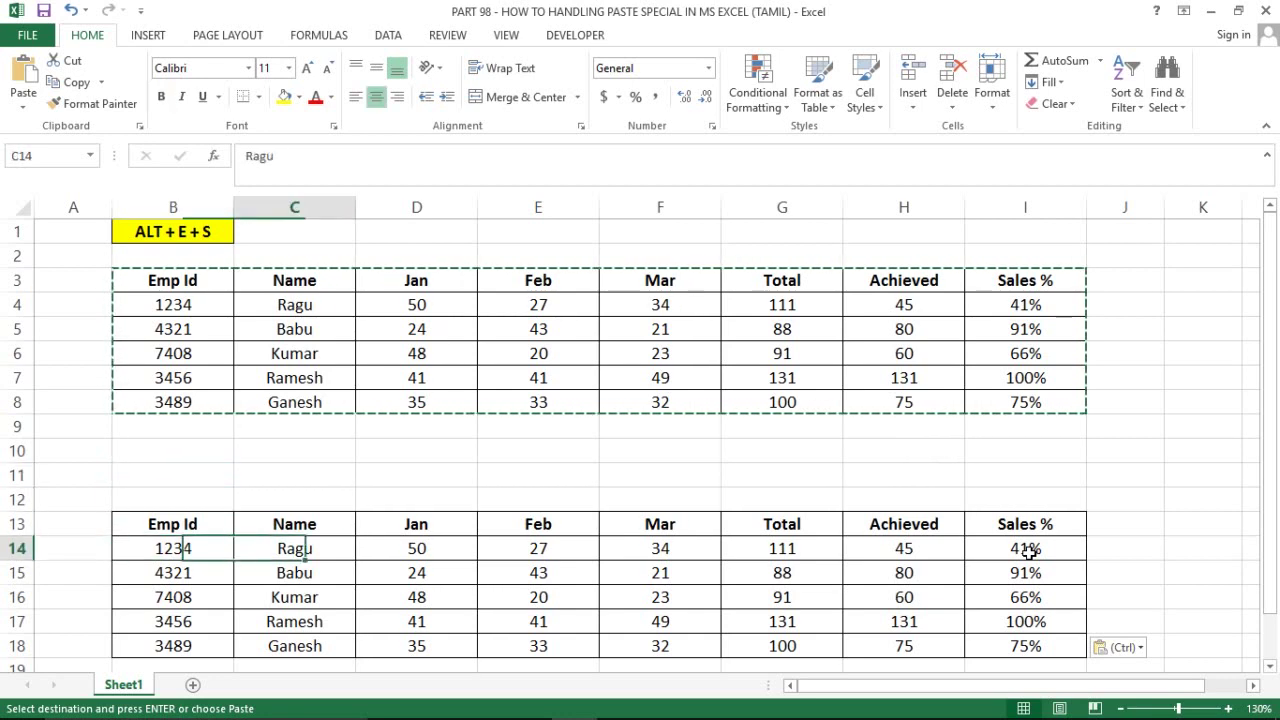
key("Right")
key("Right")
key("Right")
key("Right")
key("Left")
key("Left")
key("Left")
key("Left")
key("Left")
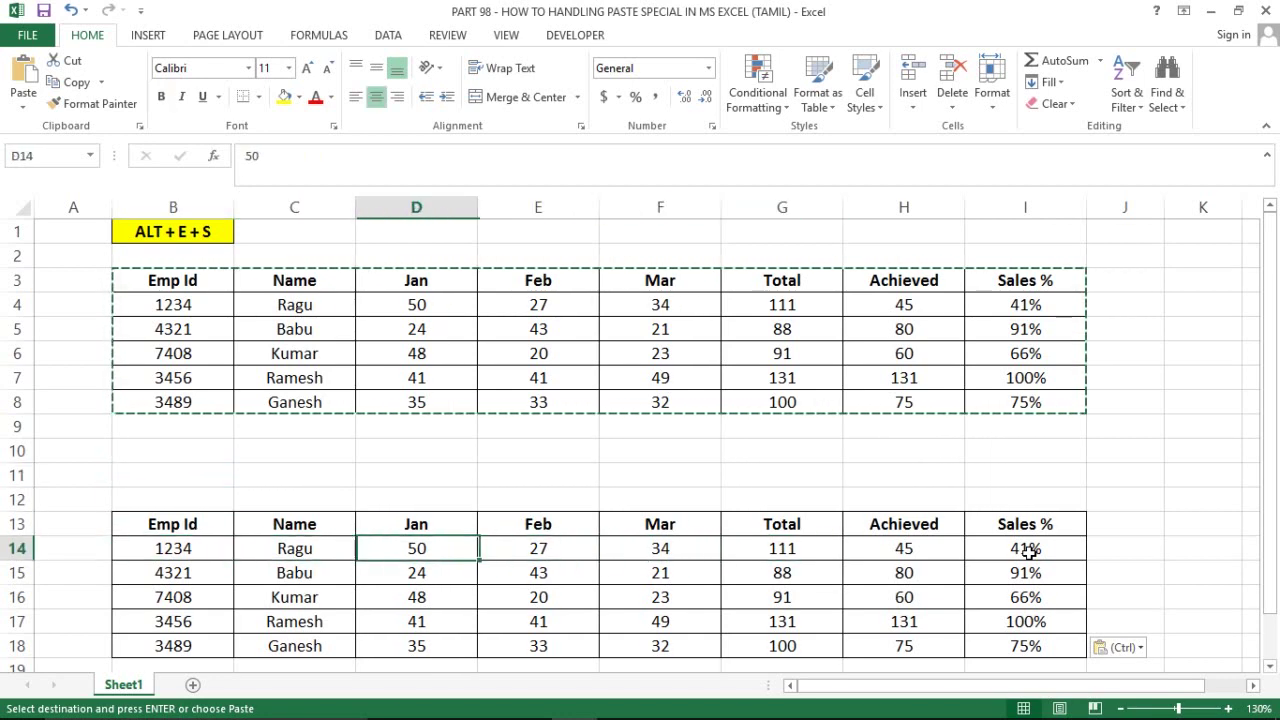
key("Right")
key("Right")
key("Right")
key("Right")
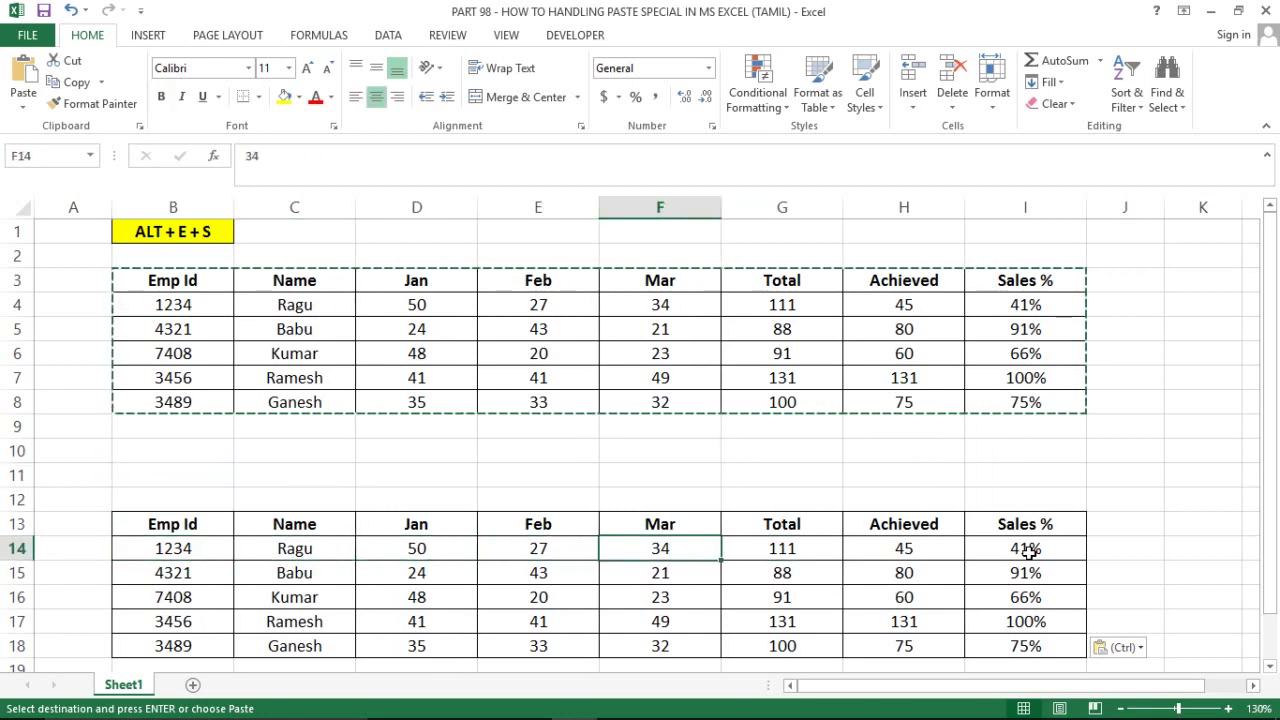
key("XF86AudioLowerVolume")
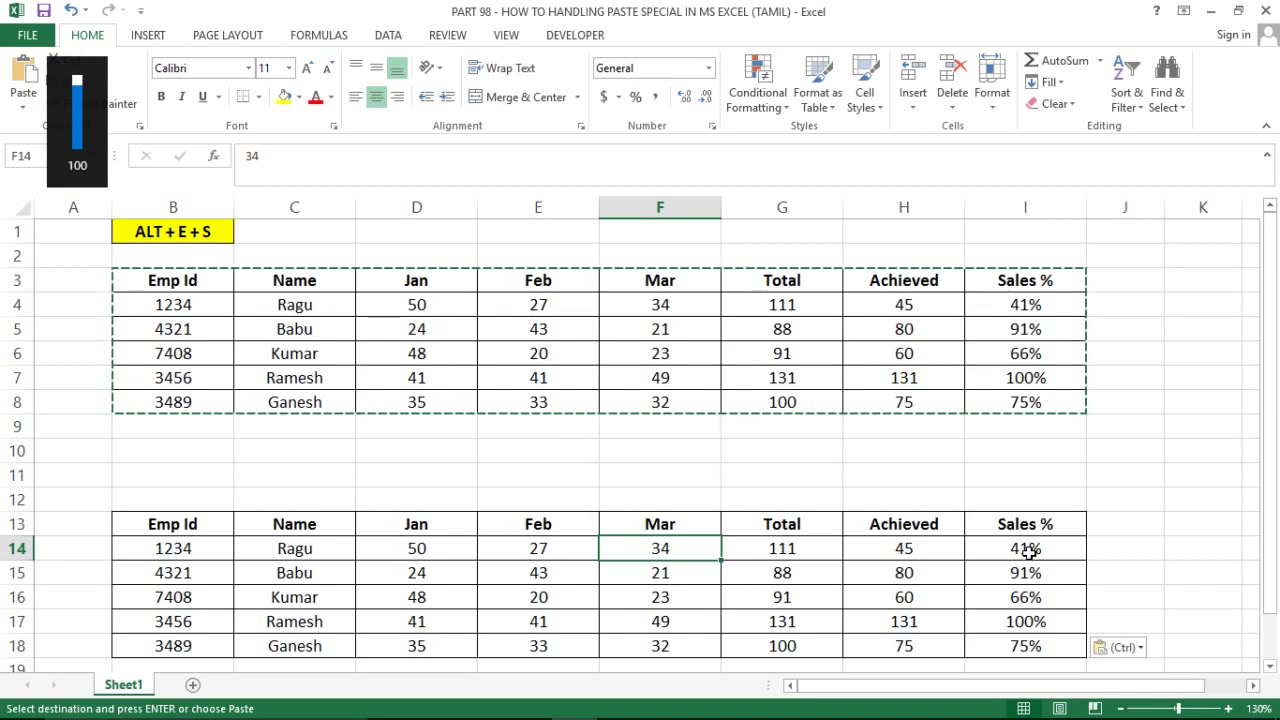
Inspect the formula in the pasted table's first Sales % cell, I14, and leave it unedited.
key("Right")
key("Right")
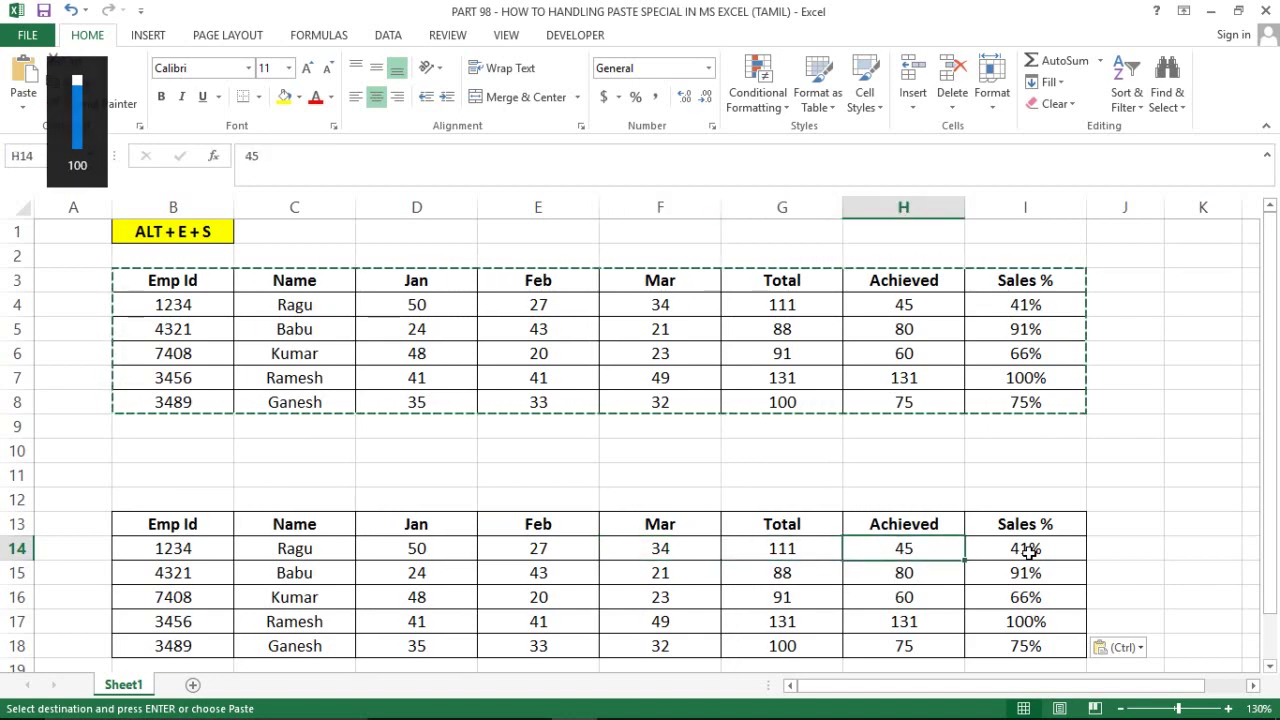
key("Right")
key("F2")
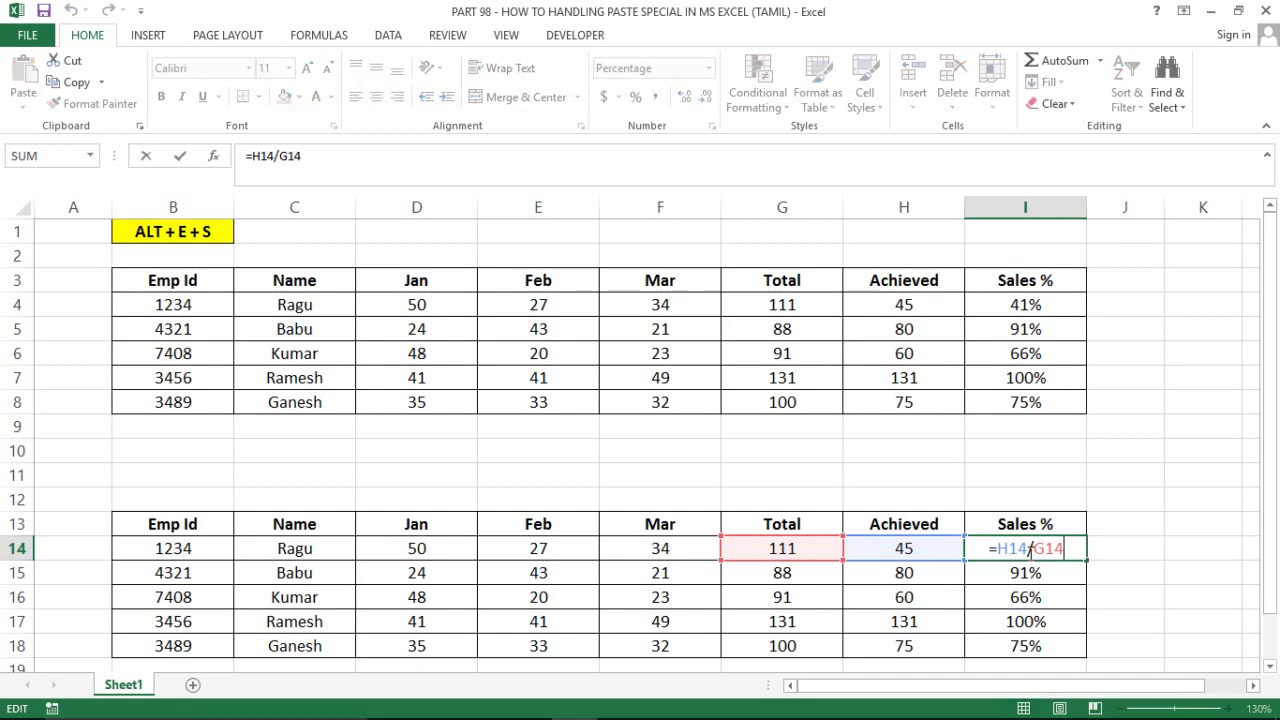
key("Escape")
Return to cell B13 and undo the full paste of the sales table.
key("Left")
key("Left")
key("Left")
key("Left")
key("Left")
key("Left")
key("Left")
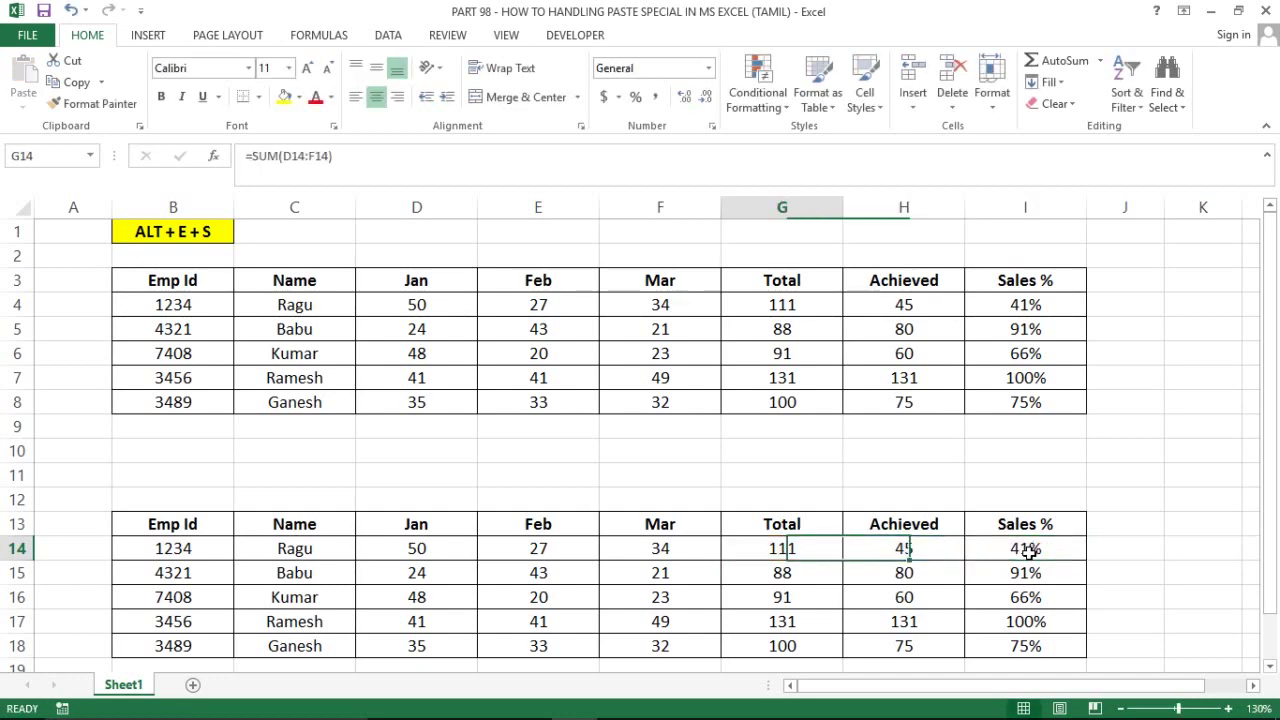
key("Up")
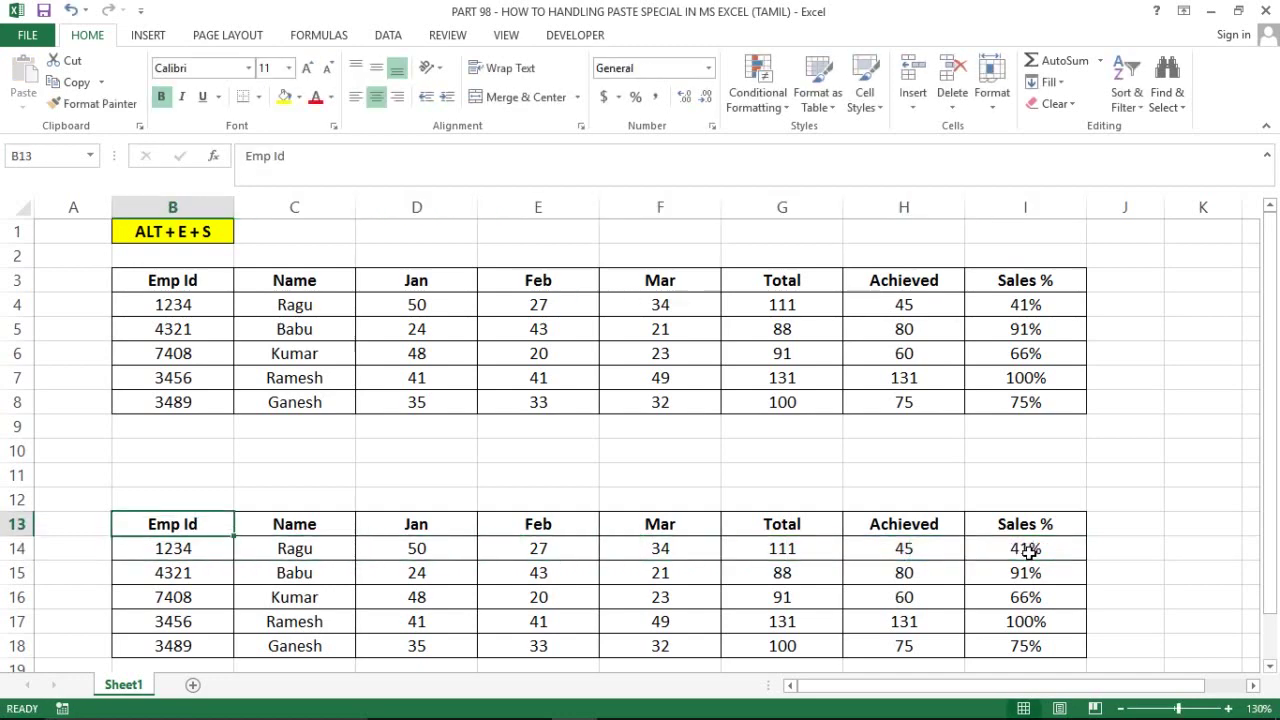
key("ctrl+z")
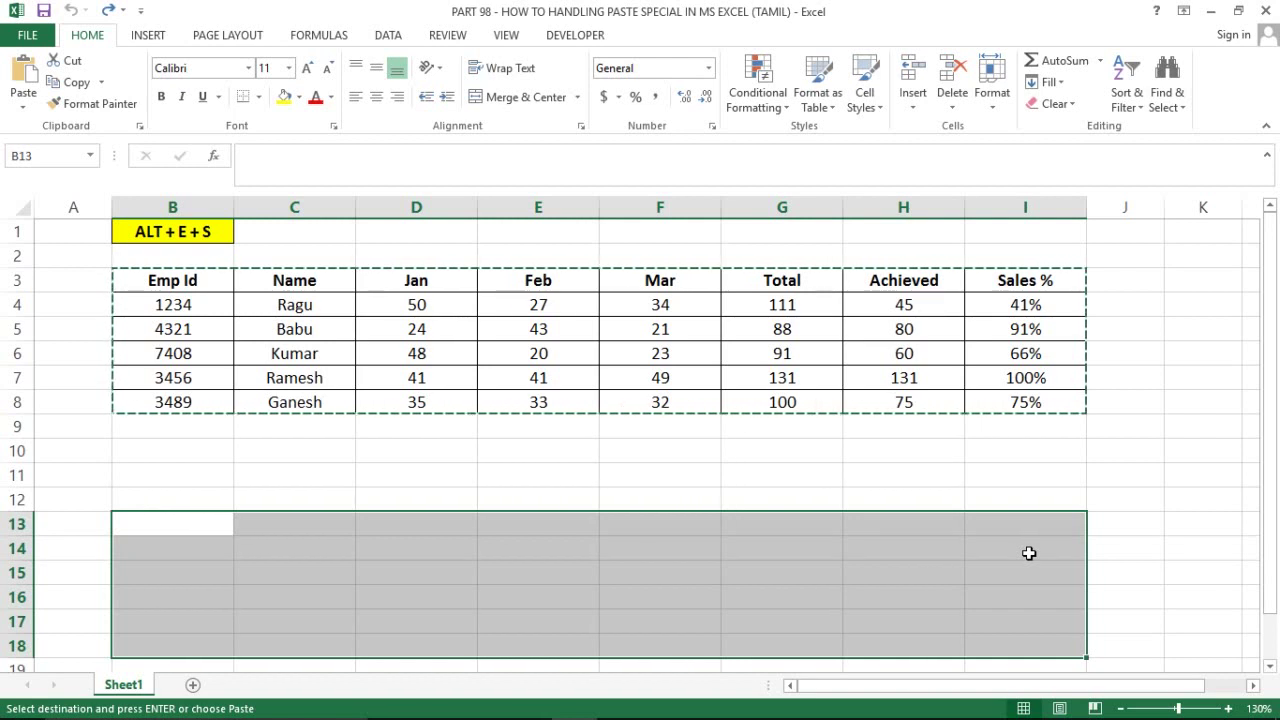
Paste only the copied table's formulas at B13 using the Paste Special option Formulas.
key("Right")
key("Left")
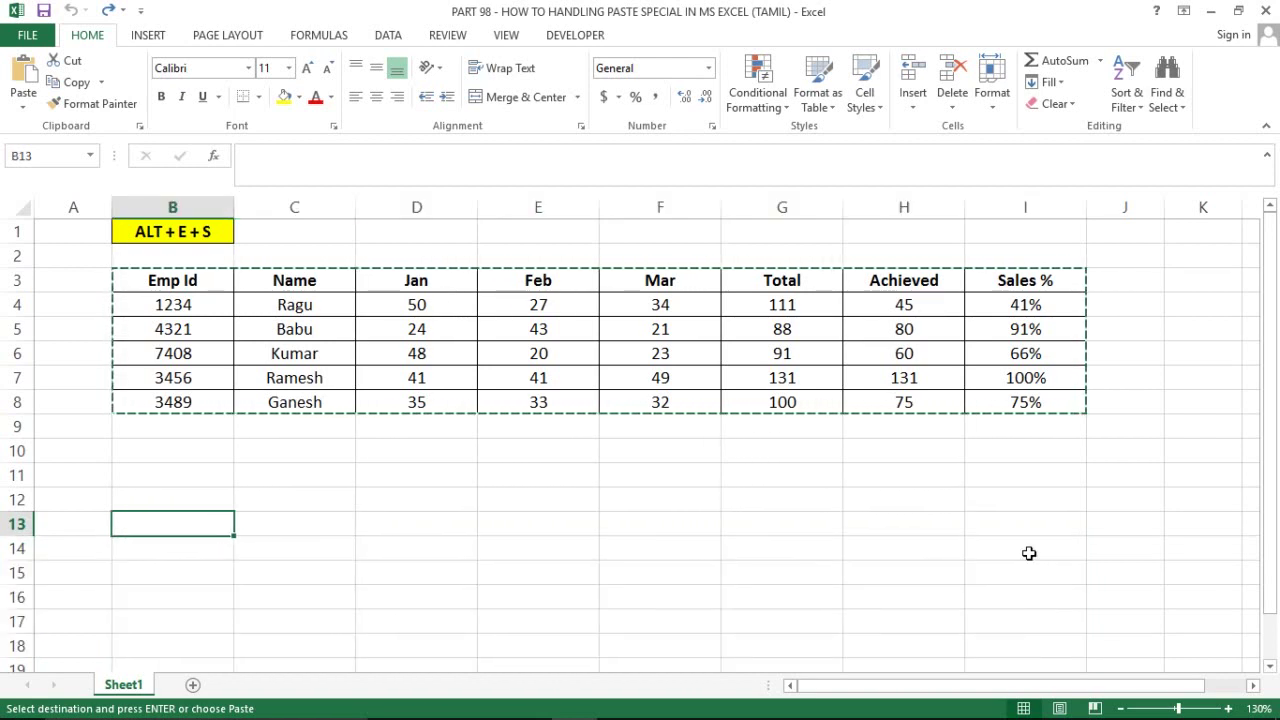
key("alt")
key("e")
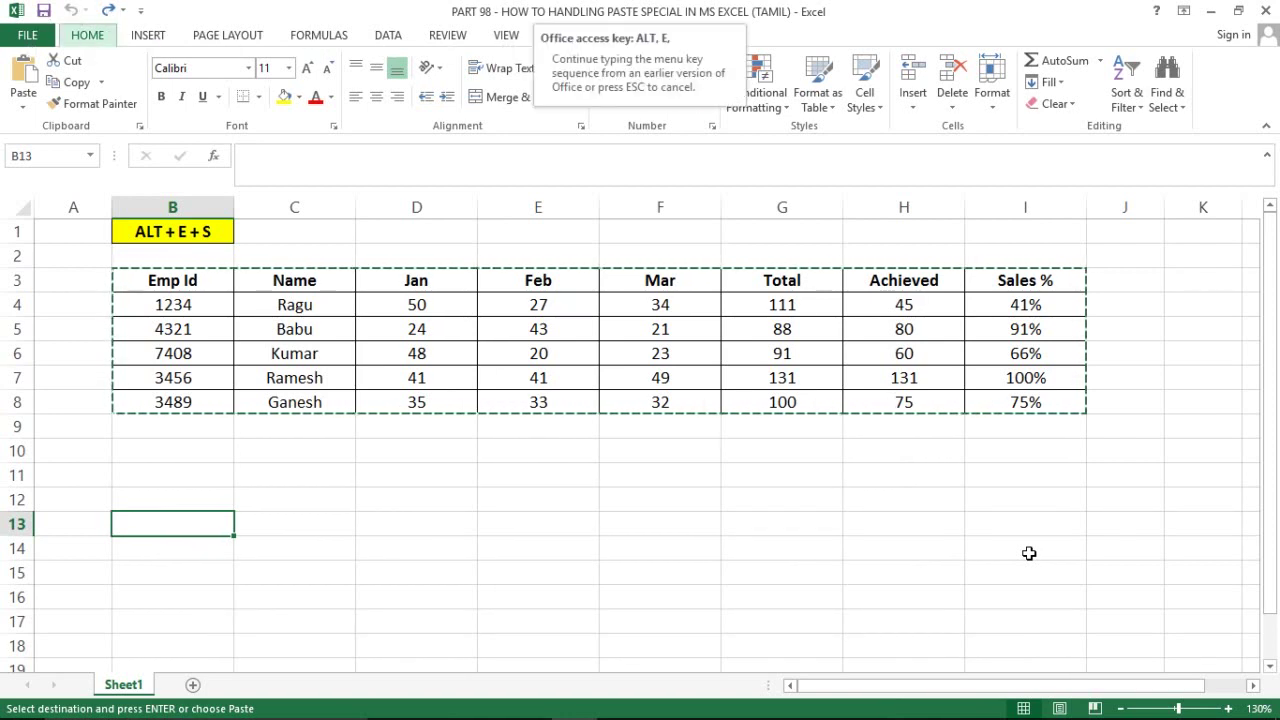
key("s")
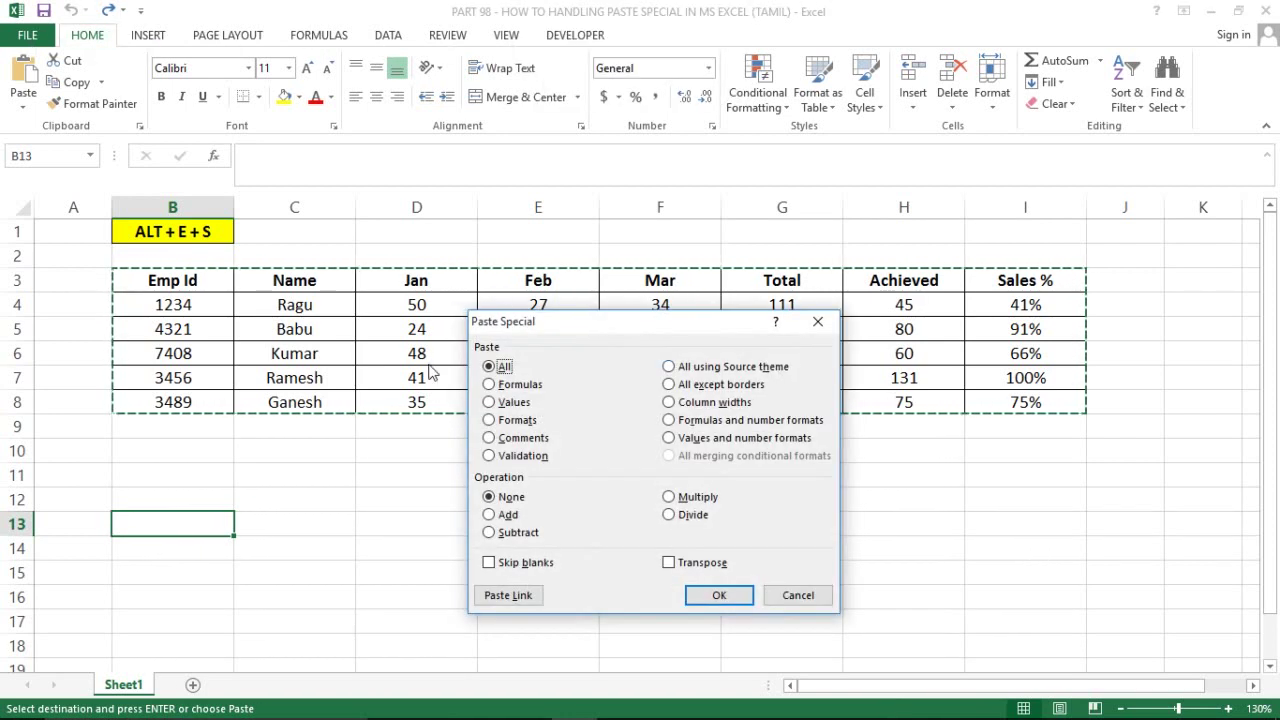
left_click(489, 385)
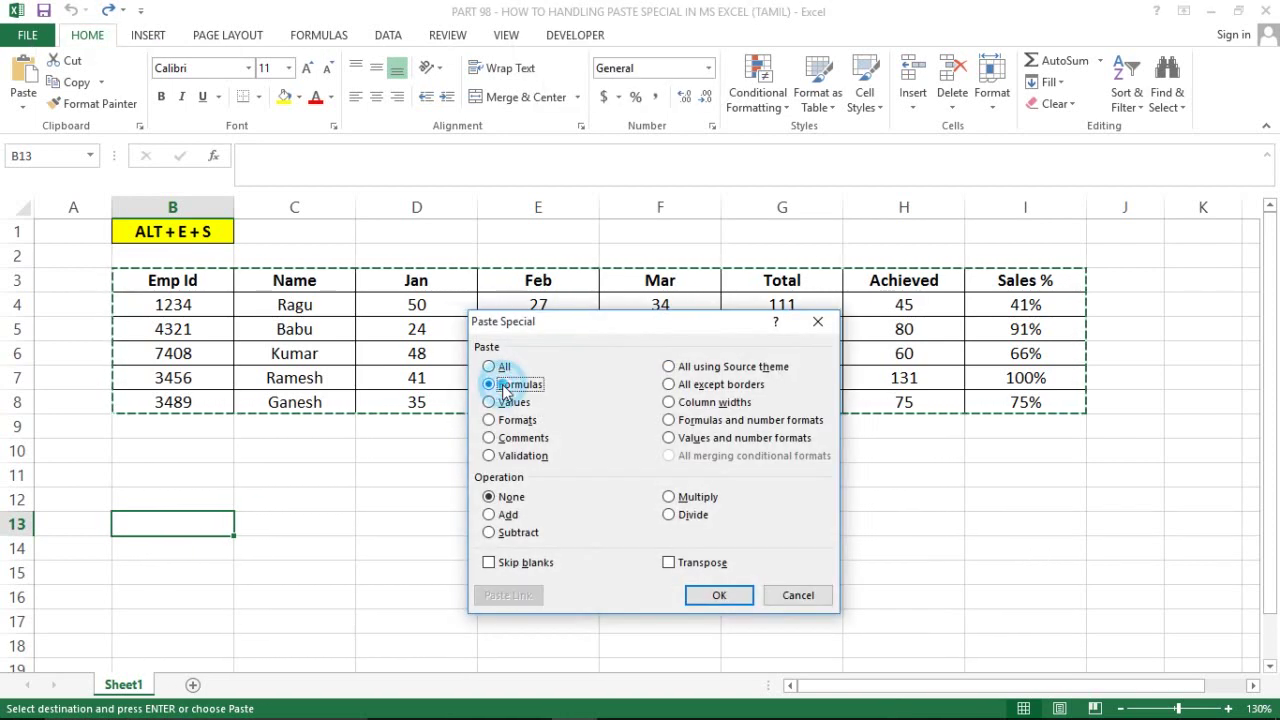
left_click(719, 595)
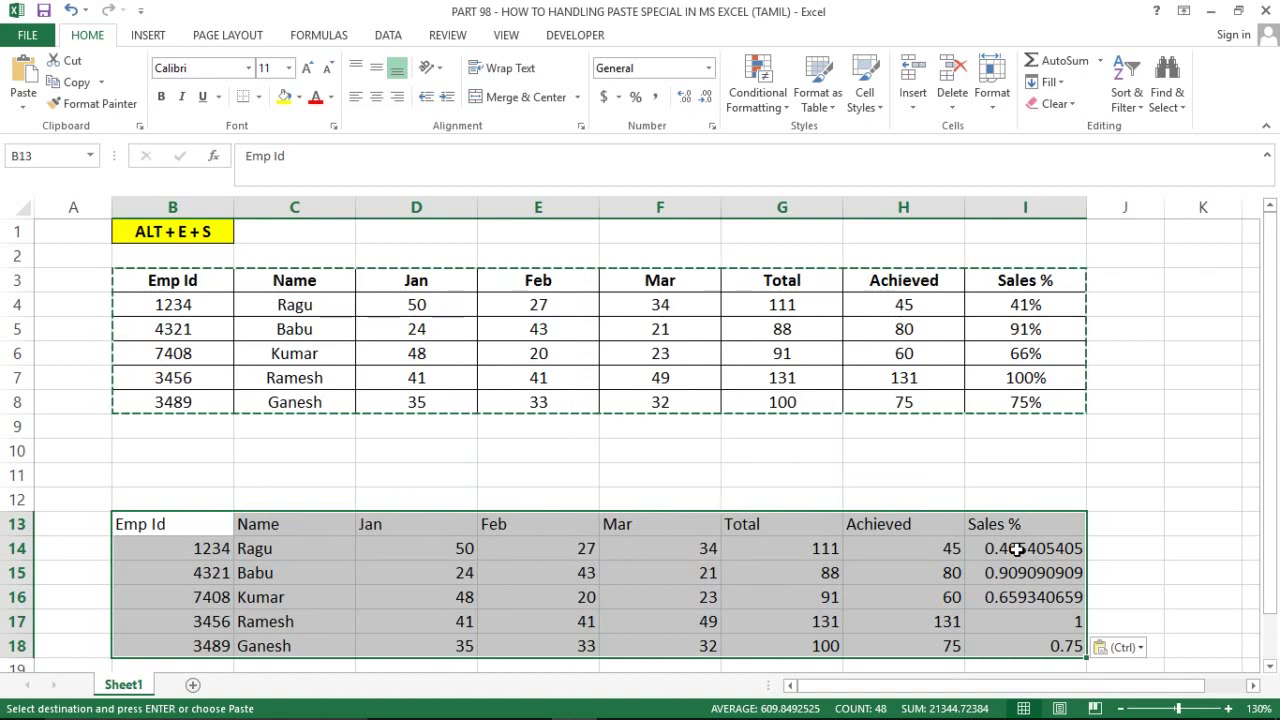
Inspect the formula in cell I14 of the formulas-only copy and leave it unedited.
key("Right")
key("Right")
key("Right")
key("Right")
key("Right")
key("Right")
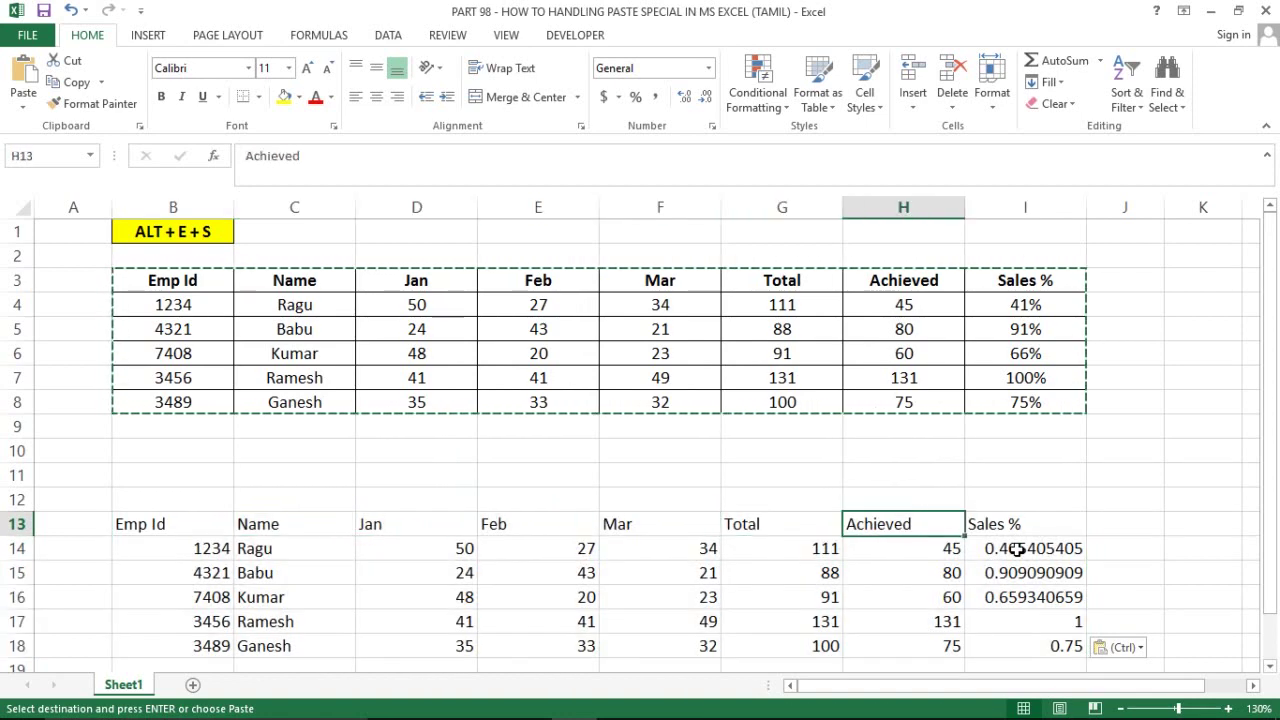
key("Down")
key("Right")
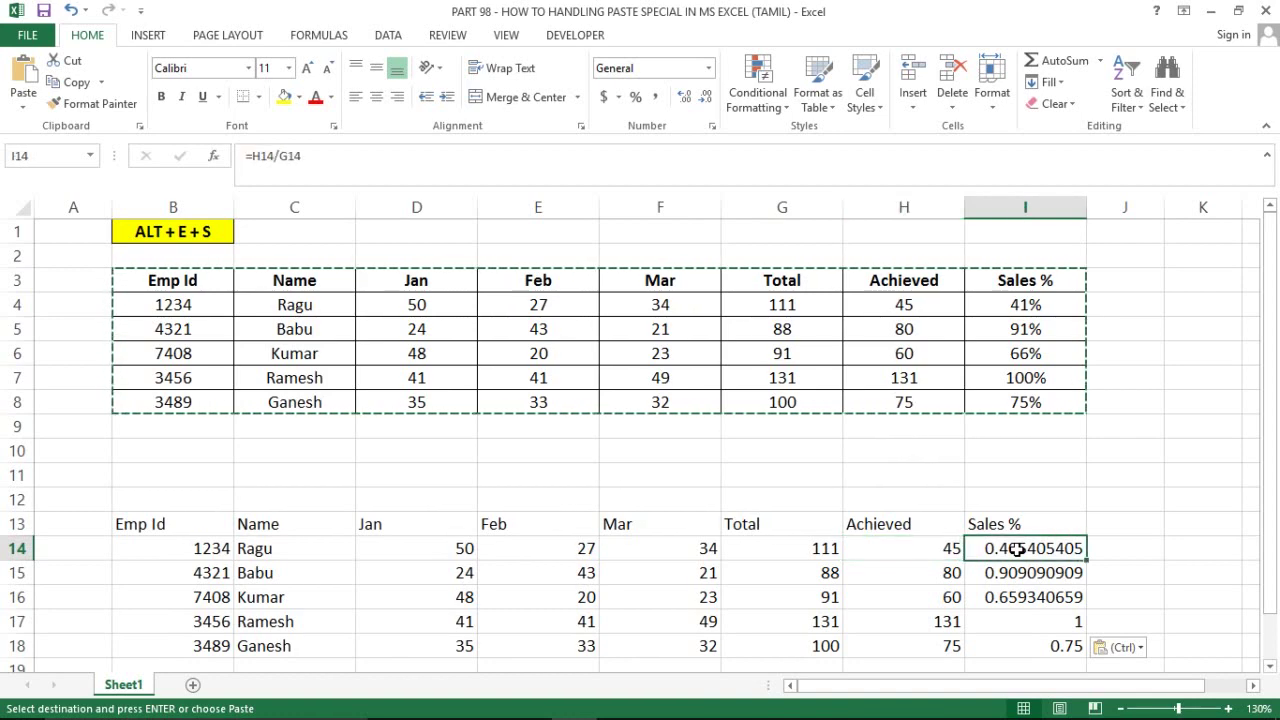
key("F2")
key("Escape")
Inspect the formula in the copy's first Total cell, G14, without editing it.
key("Left")
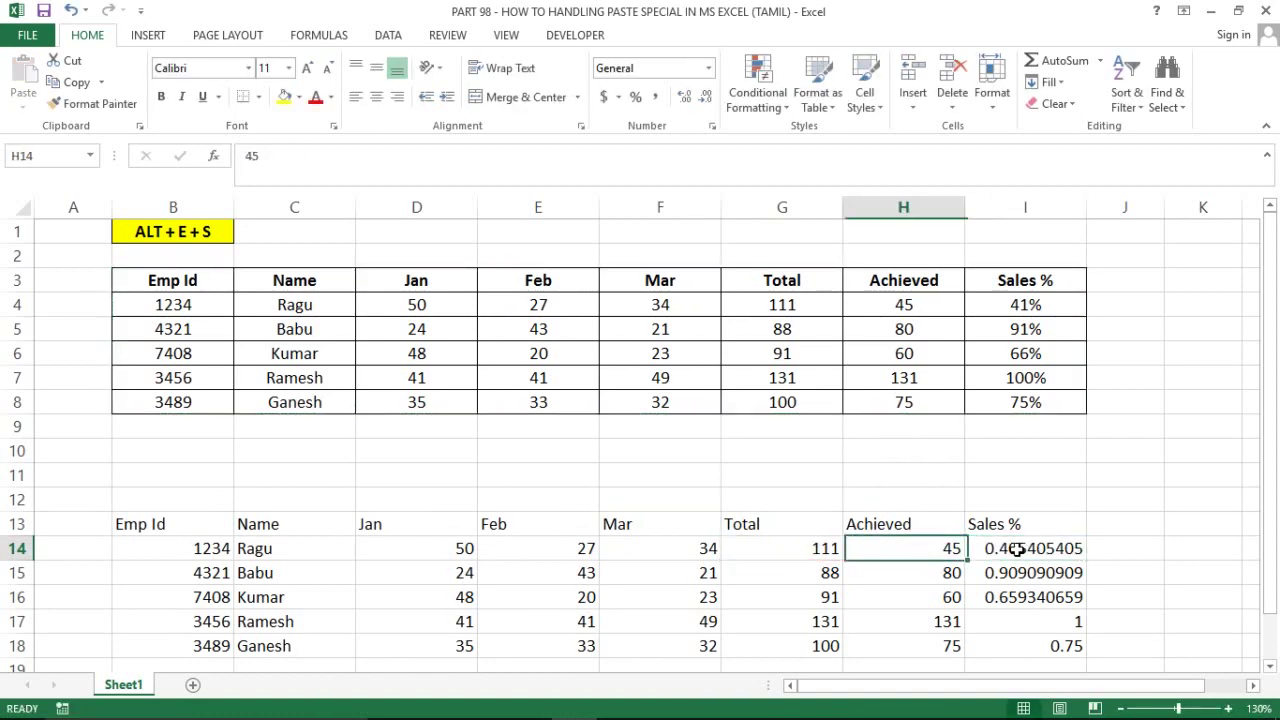
key("Left")
key("F2")
key("Escape")
key("Right")
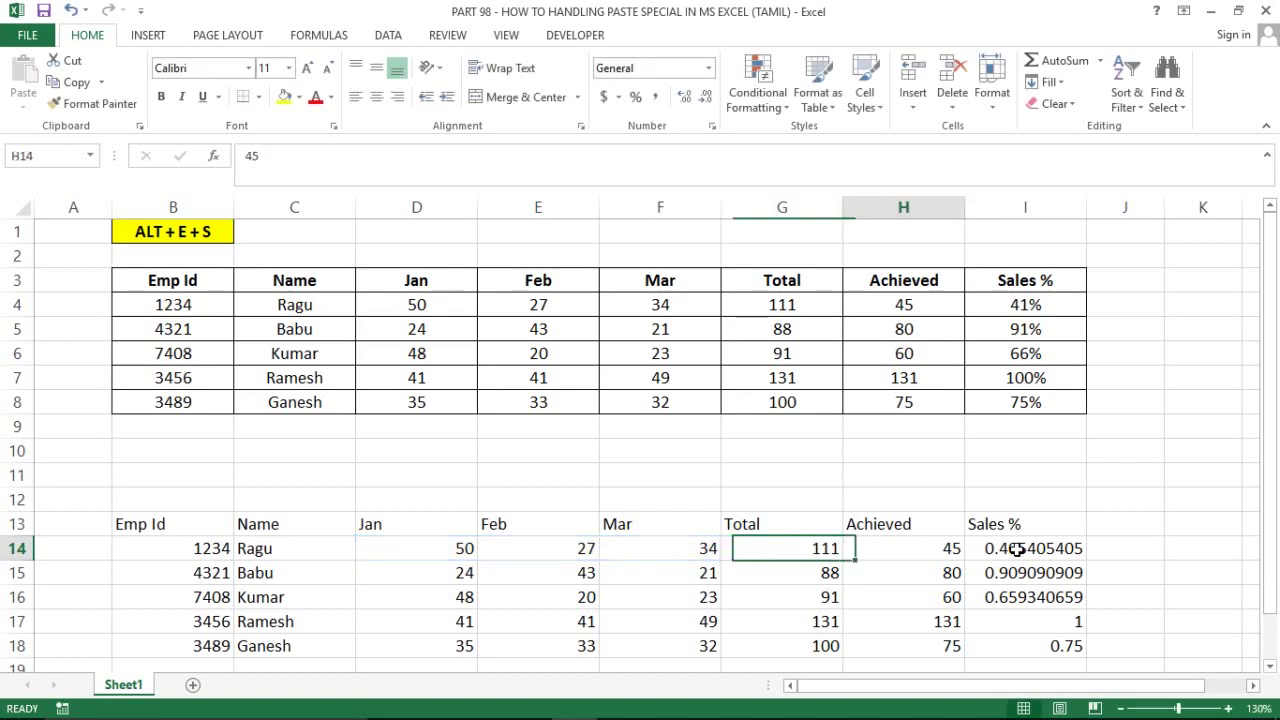
Return to cell B13 and undo the formulas-only paste.
key("Left")
key("Left")
key("Left")
key("Left")
key("Left")
key("Left")
key("Up")
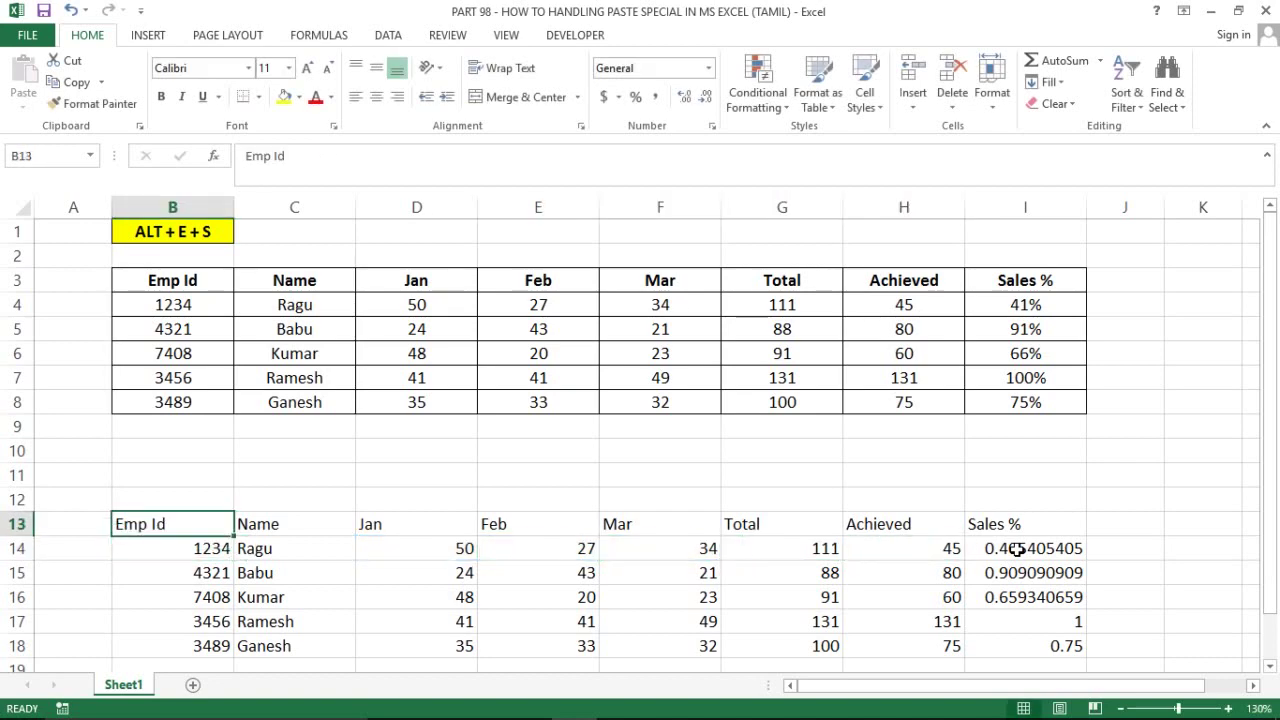
key("ctrl+z")
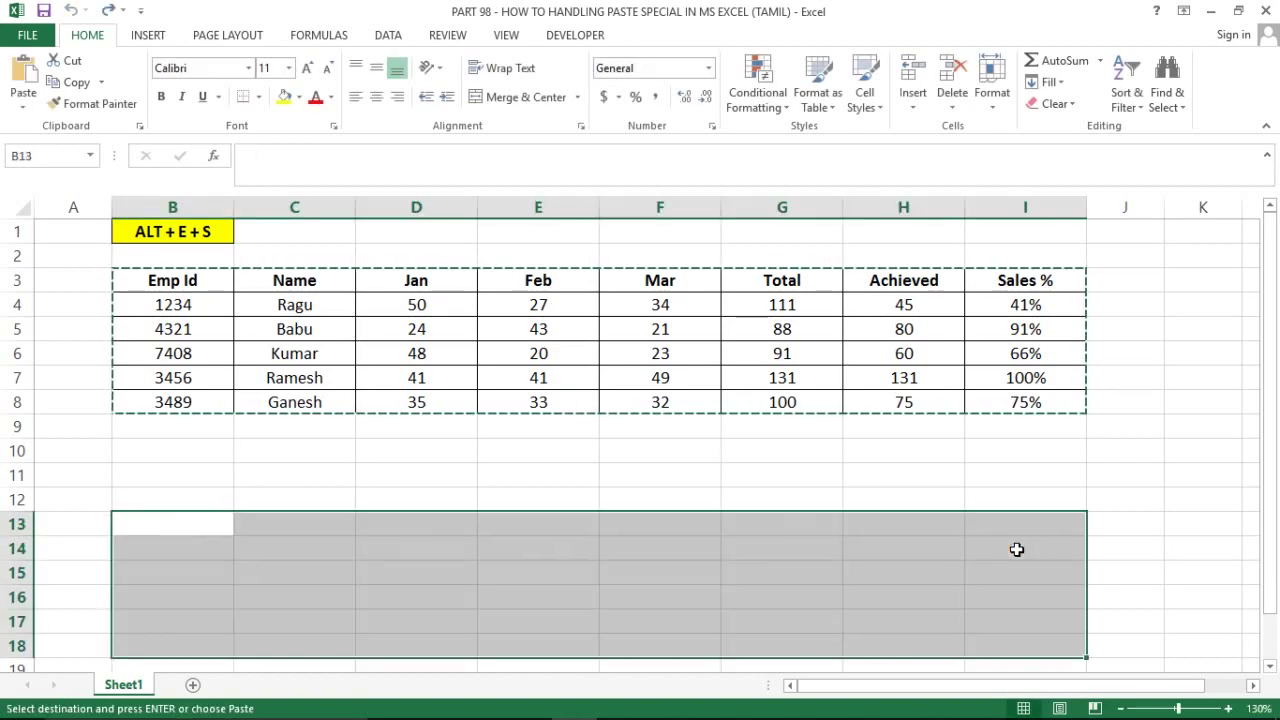
Paste only the copied table's values at B13 using the Paste Special option Values.
key("alt+e")
key("s")
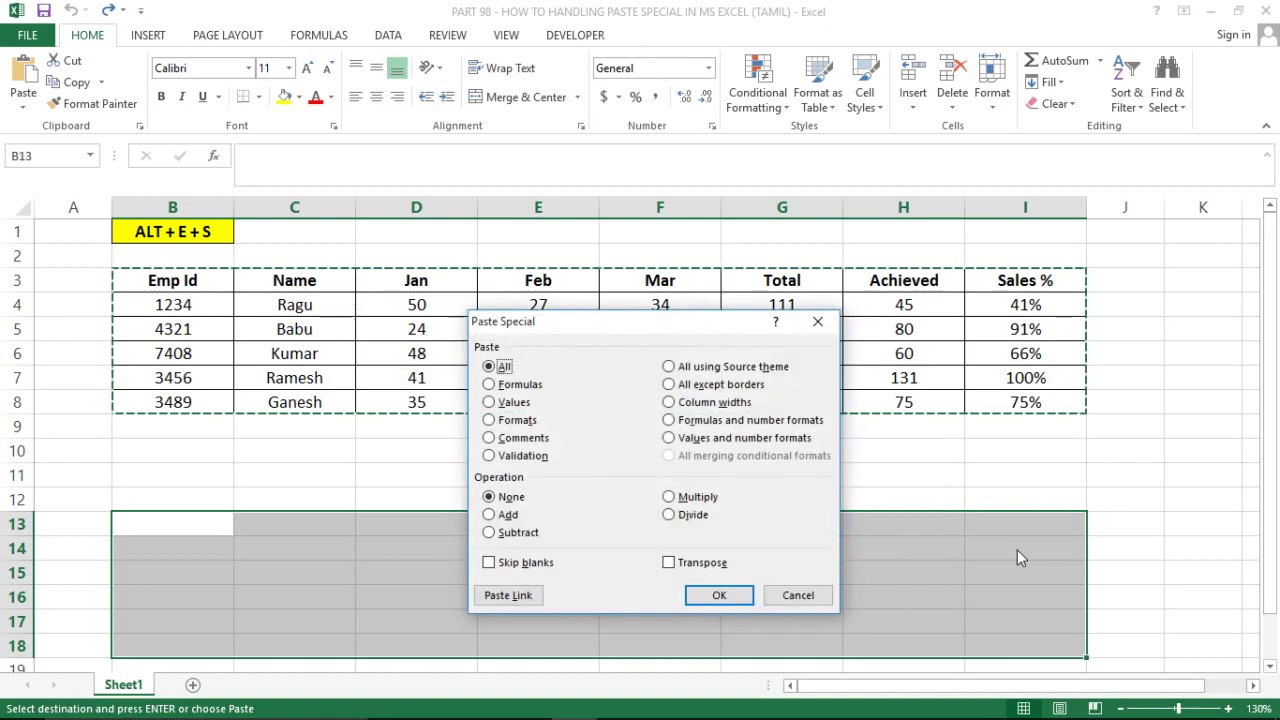
left_click(490, 402)
left_click(724, 596)
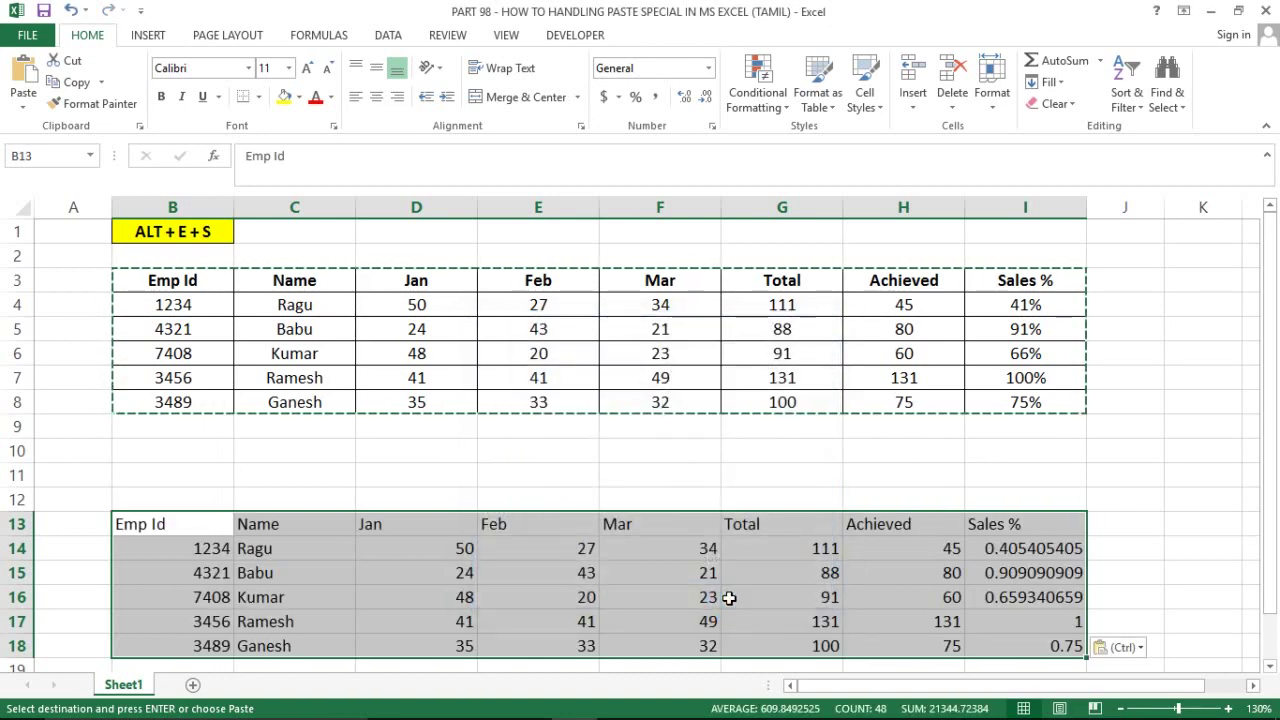
Inspect the cells of row 15 in the values-only copy, starting from the Sales % cell I15, without editing them.
left_click(1006, 568)
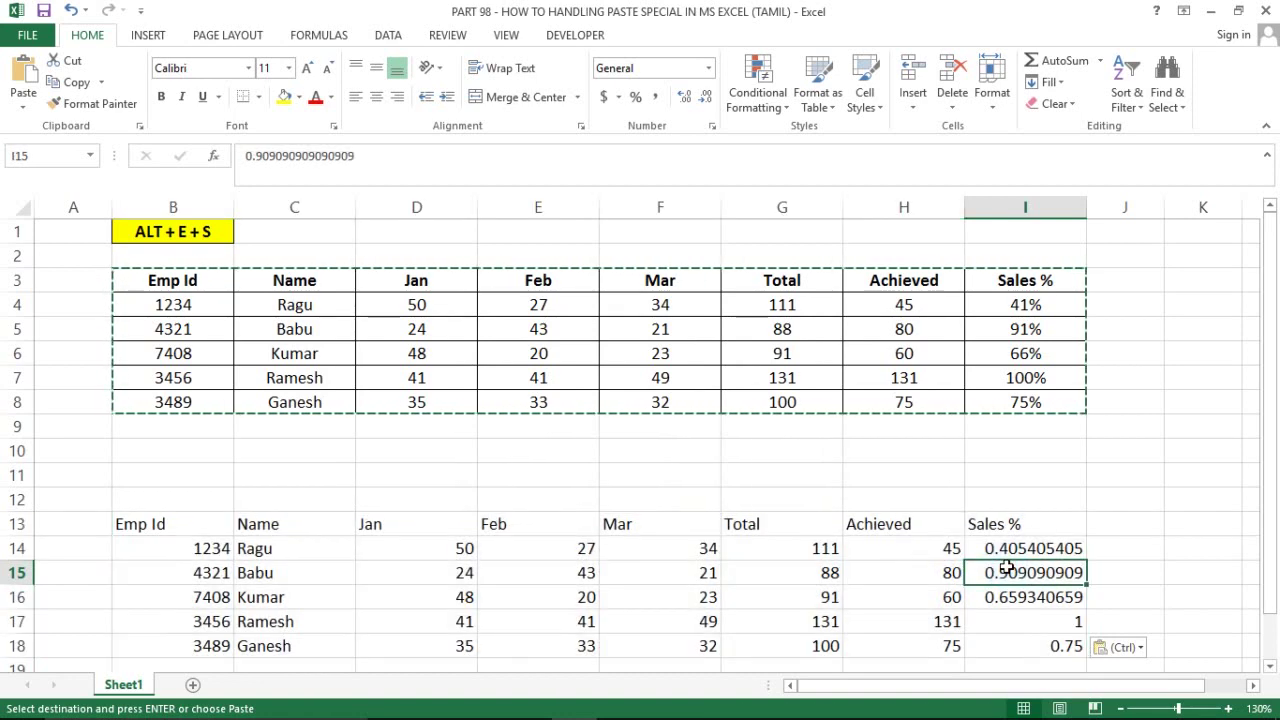
key("Left")
key("Left")
key("Left")
key("Left")
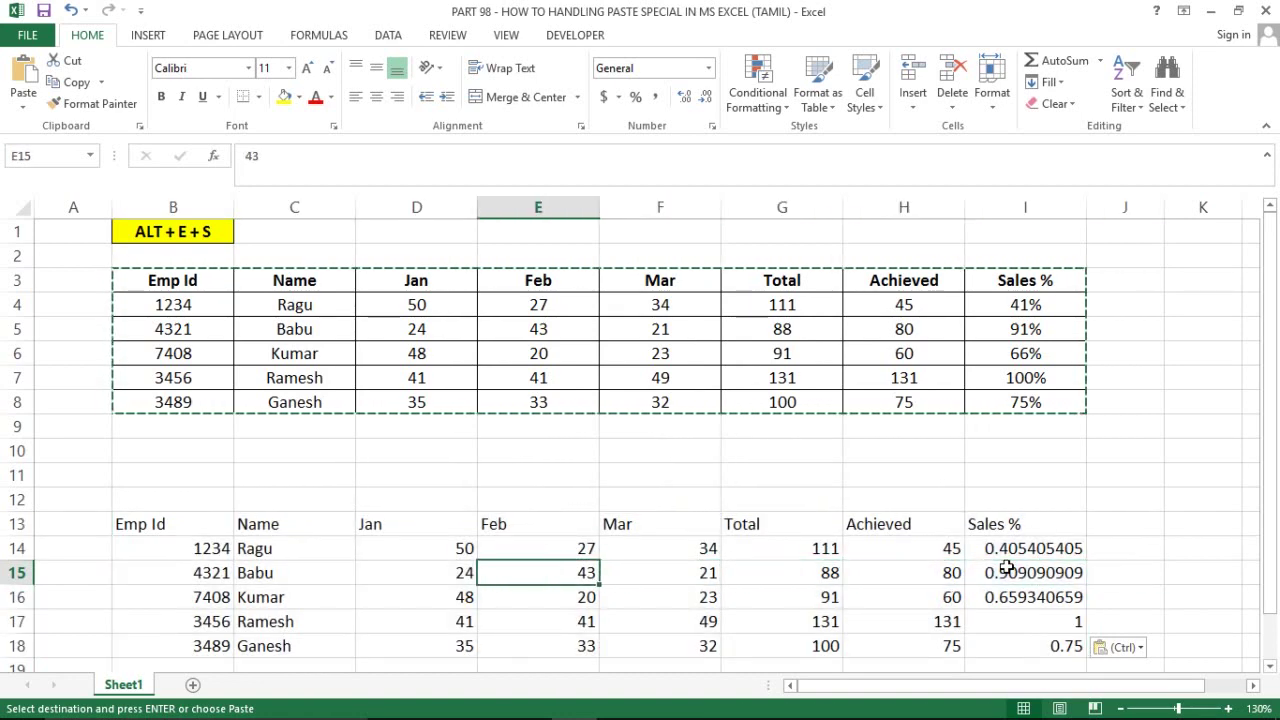
key("Left")
key("Left")
key("Left")
key("Left")
key("ctrl")
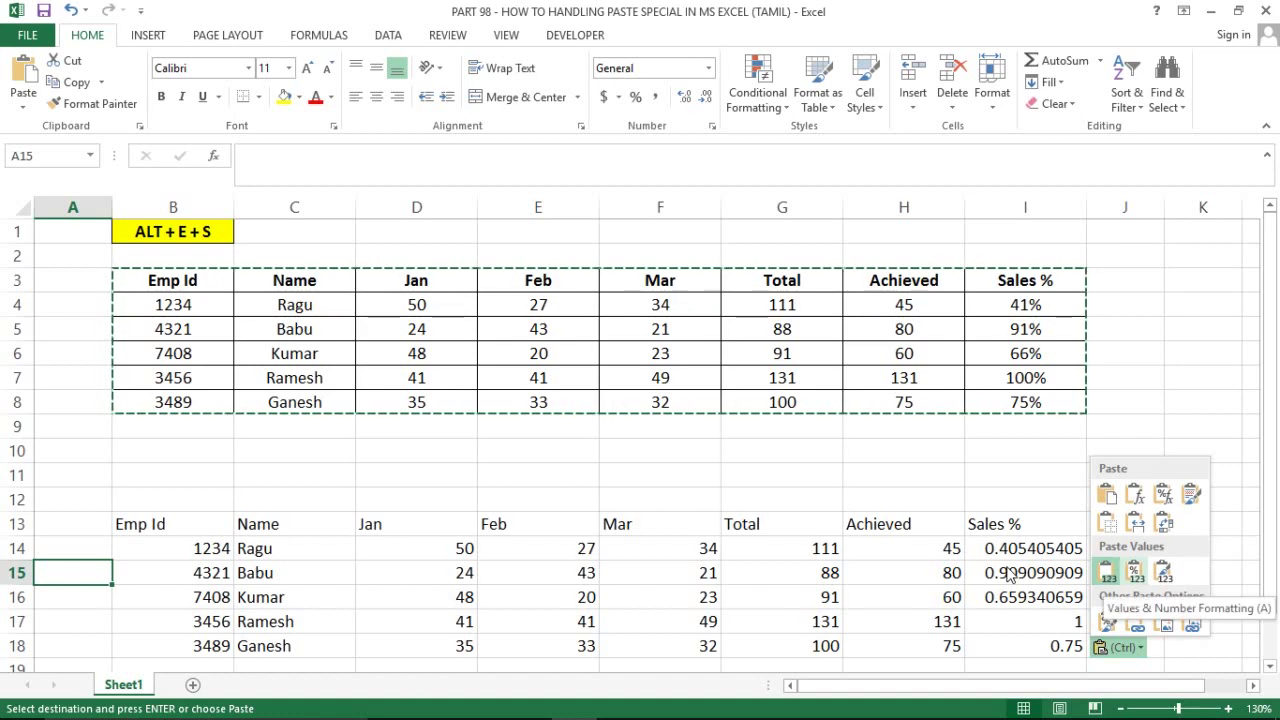
key("Escape")
Paste only the source table's formats onto the copy at B13 using the Paste Special option Formats.
key("Right")
key("Up")
key("Up")
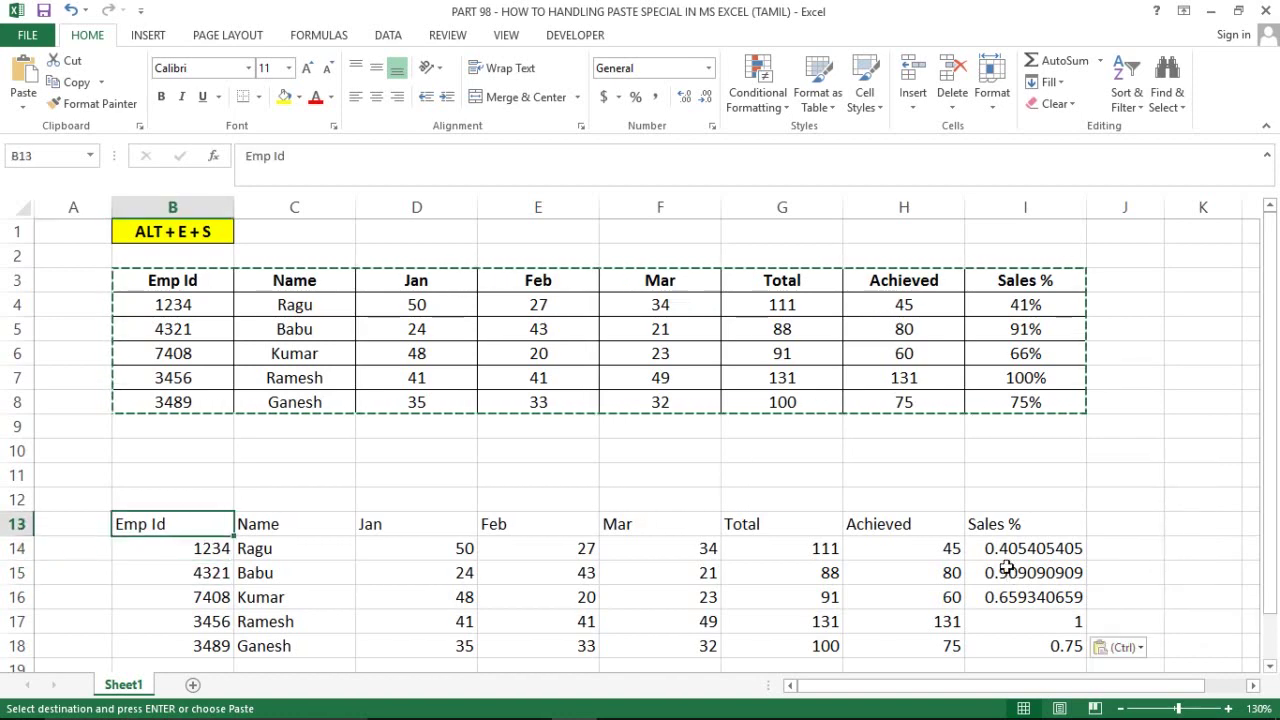
key("alt")
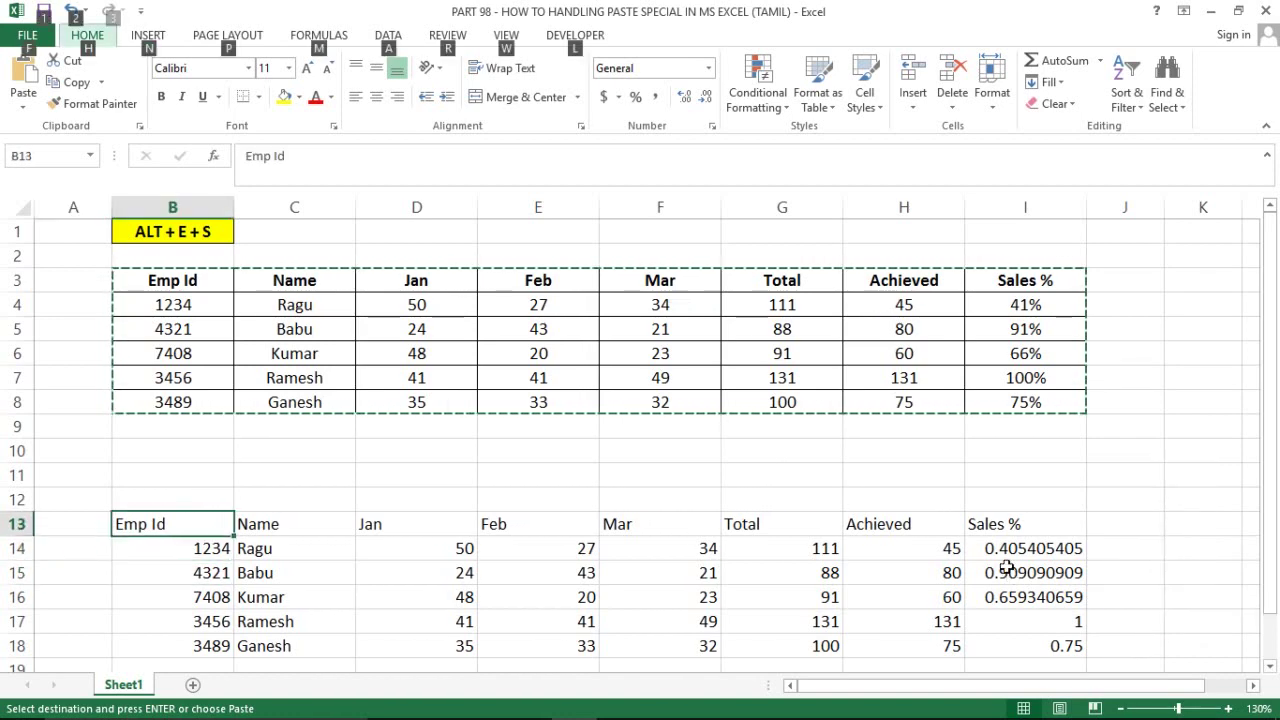
key("e")
key("s")
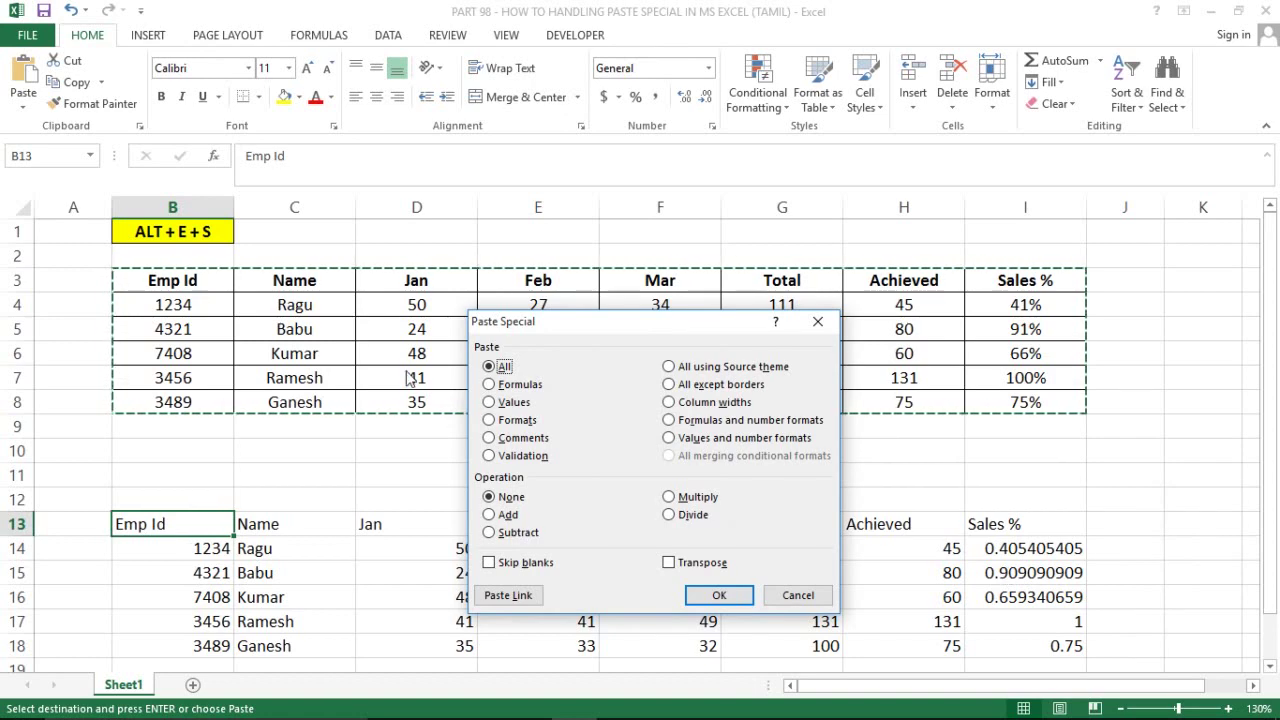
left_click(490, 420)
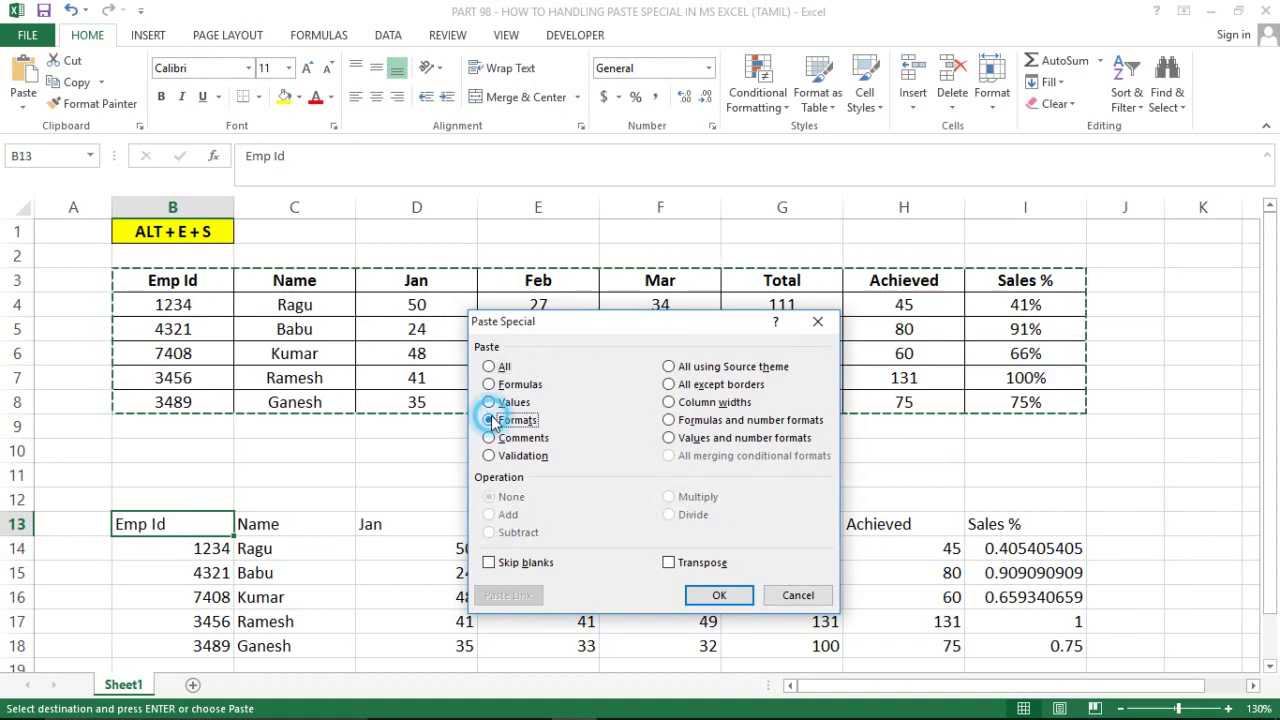
left_click(737, 600)
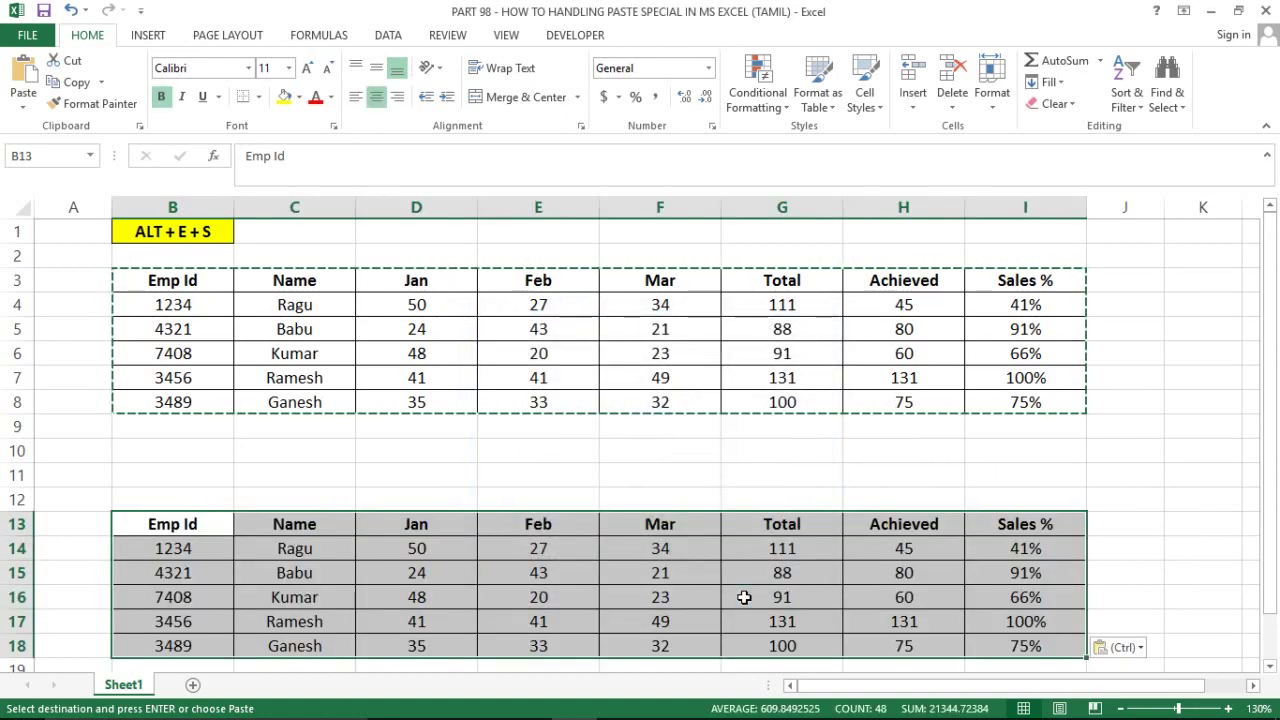
Check row 15 of the formatted copy from the Total cell across to the Sales % cell I15.
left_click(822, 567)
key("Right")
key("Right")
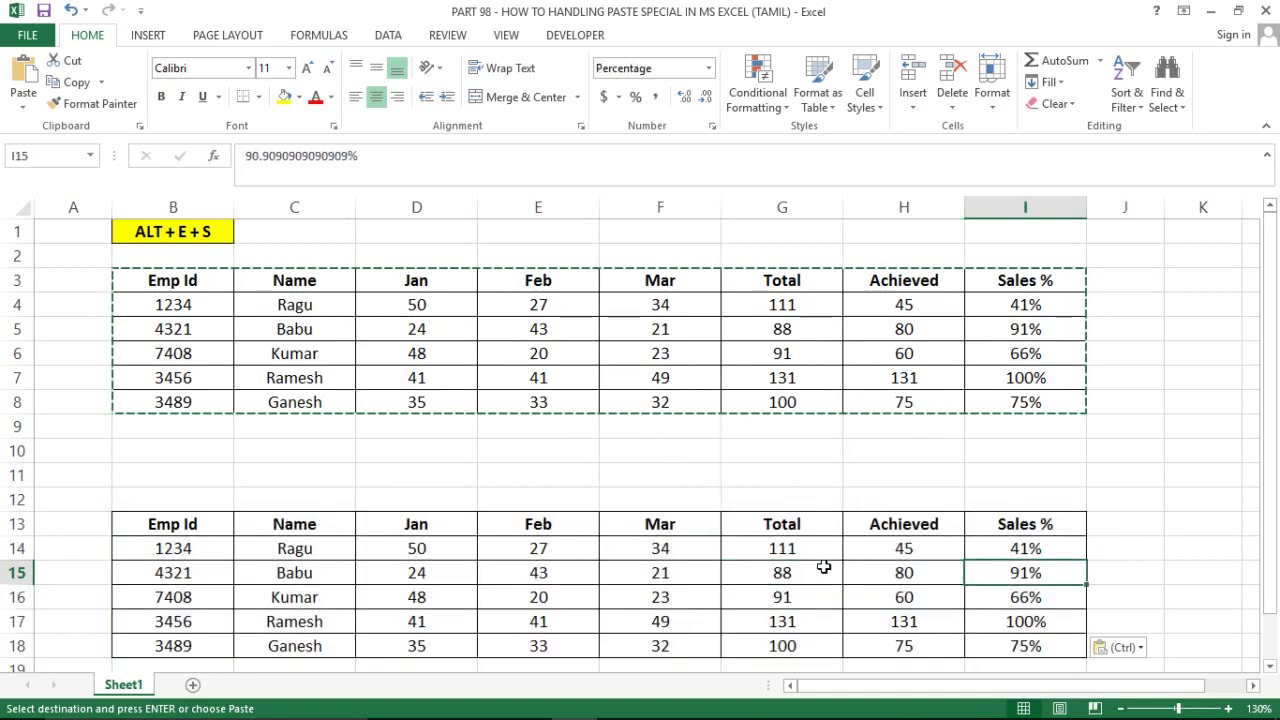
Return to cell B13 and undo both the formats paste and the values paste.
key("Left")
key("Left")
key("Left")
key("Left")
key("Left")
key("Left")
key("Left")
key("Up")
key("Up")
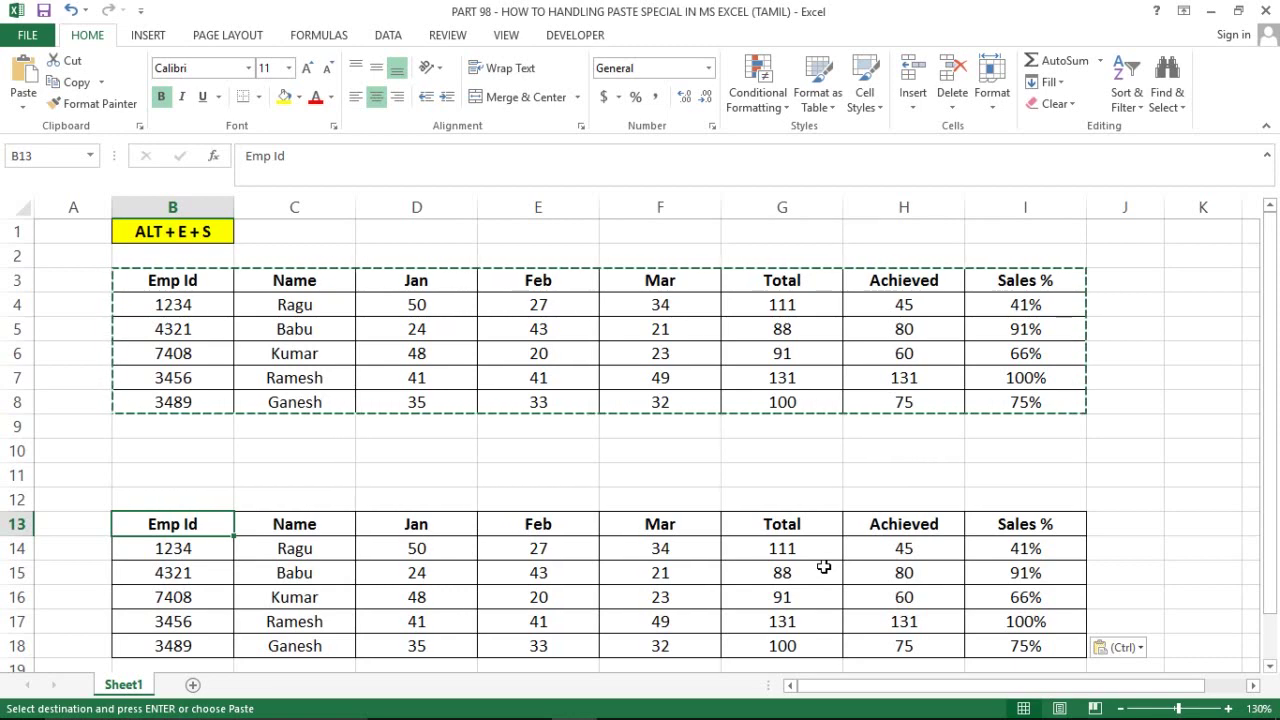
key("ctrl+a")
key("alt+h")
key("e")
key("f")
key("Delete")
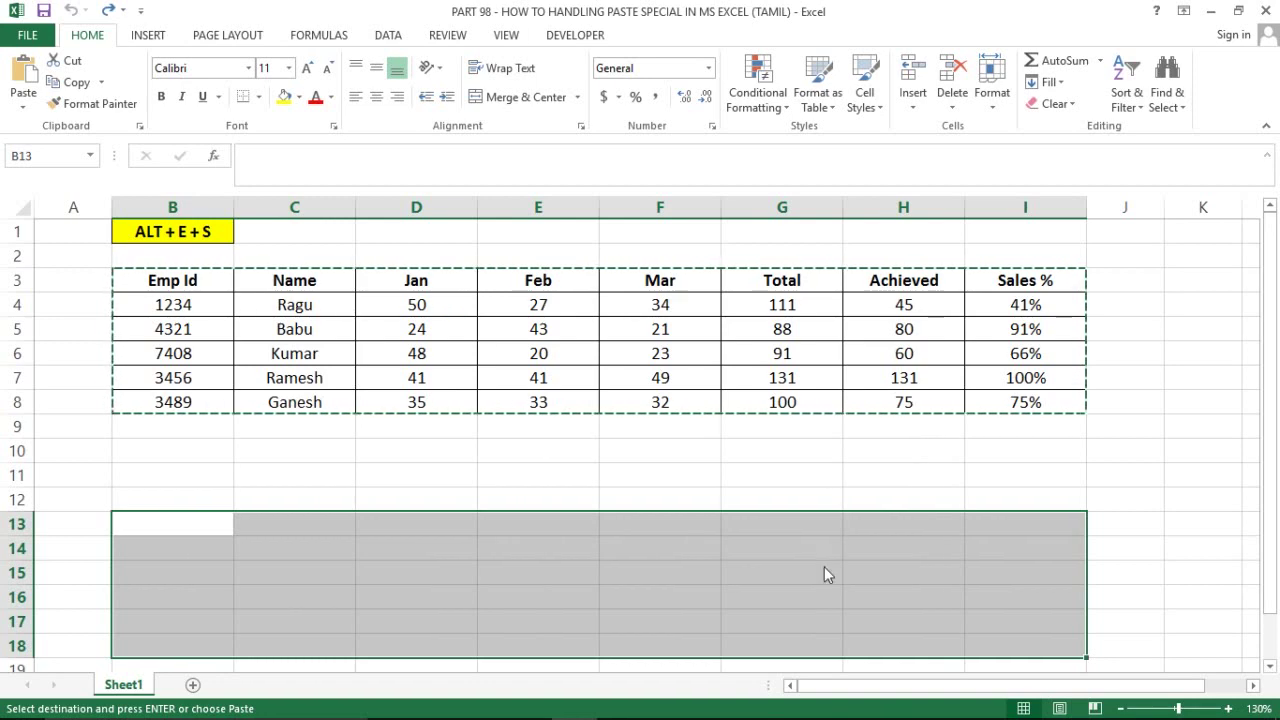
key("alt+e")
key("s")
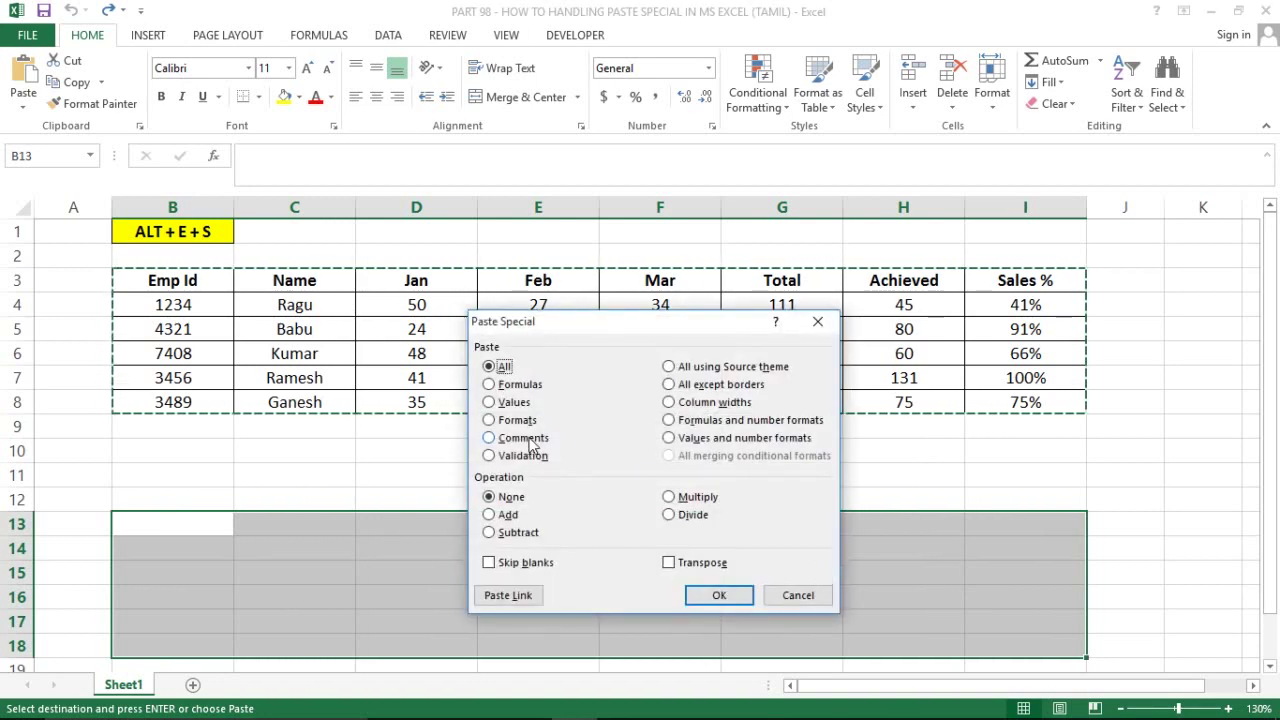
left_click(797, 595)
key("Escape")
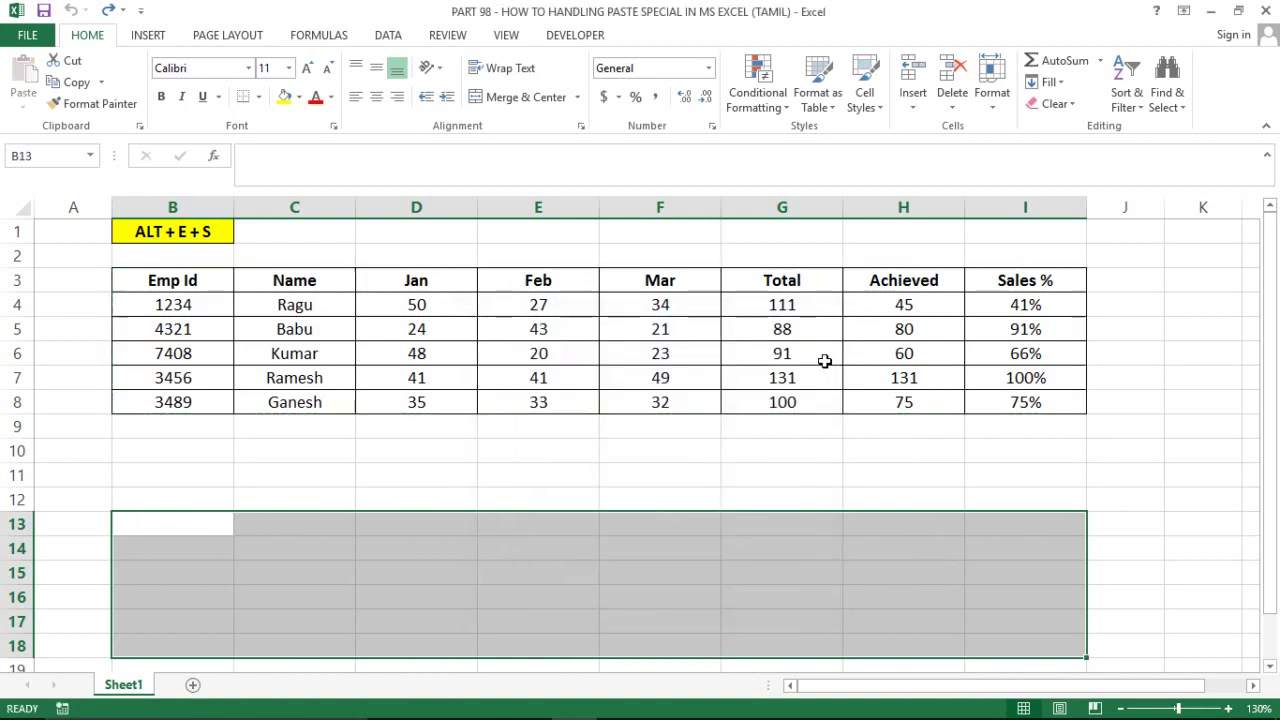
Insert a comment on the Sales % cell I7, replacing the default author text with "100 % Achieved".
left_click(824, 358)
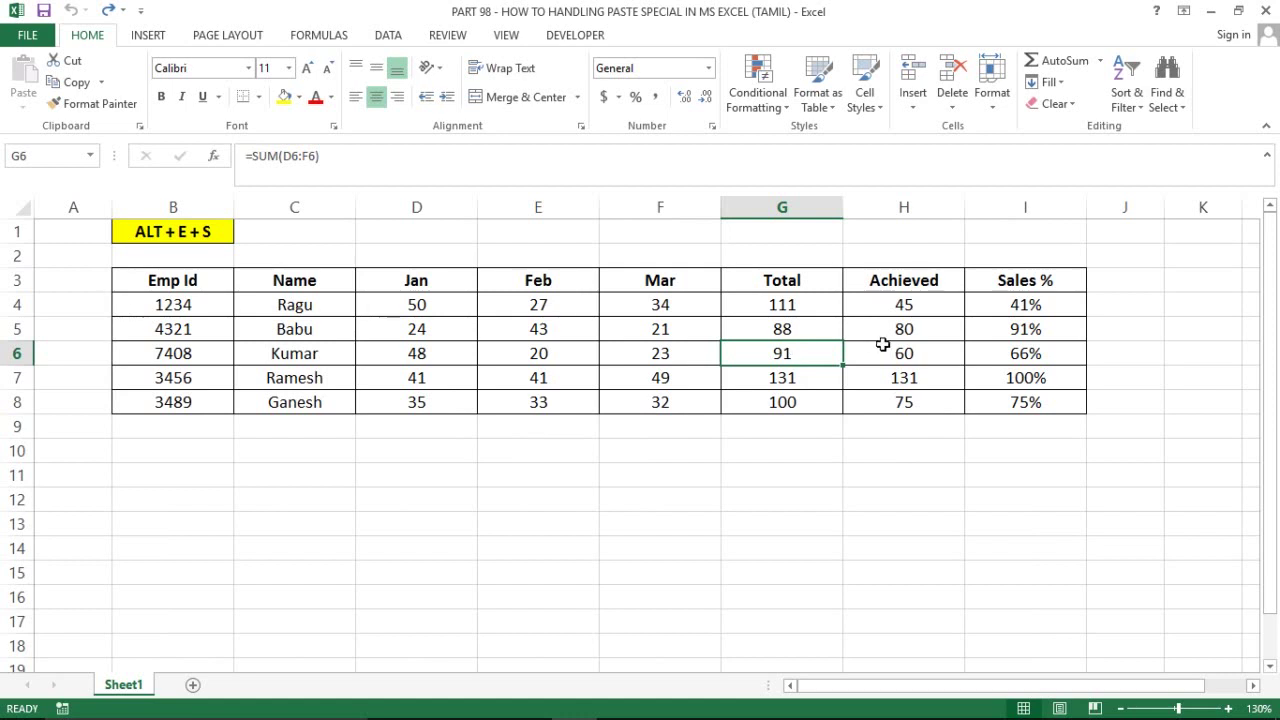
left_click(981, 377)
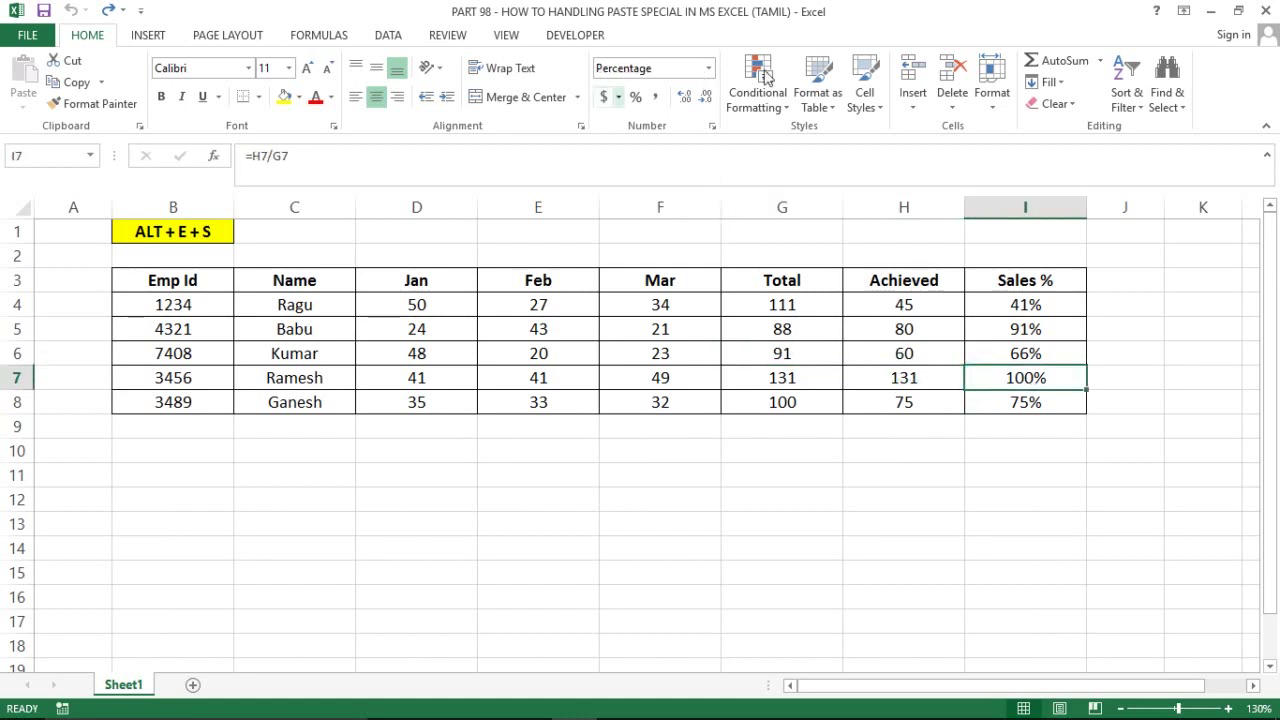
right_click(1040, 378)
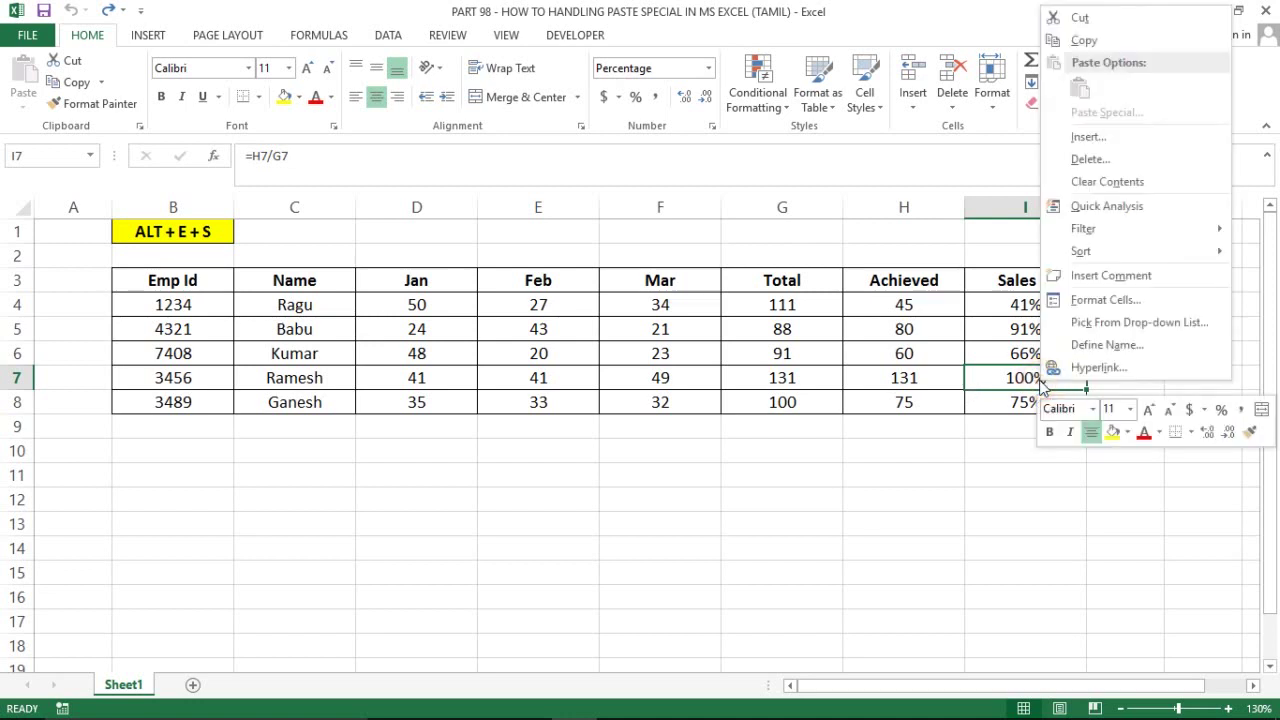
left_click(1131, 279)
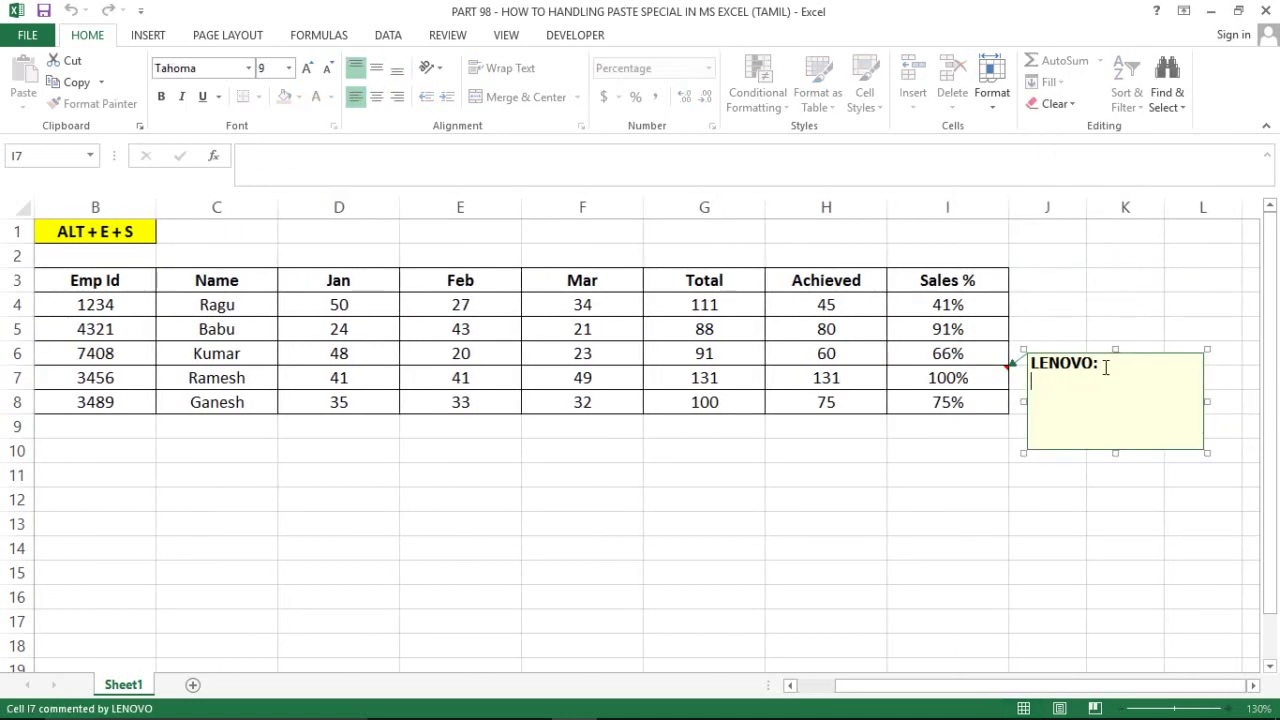
key("BackSpace")
key("BackSpace")
key("BackSpace")
key("BackSpace")
key("BackSpace")
key("BackSpace")
key("BackSpace")
key("BackSpace")
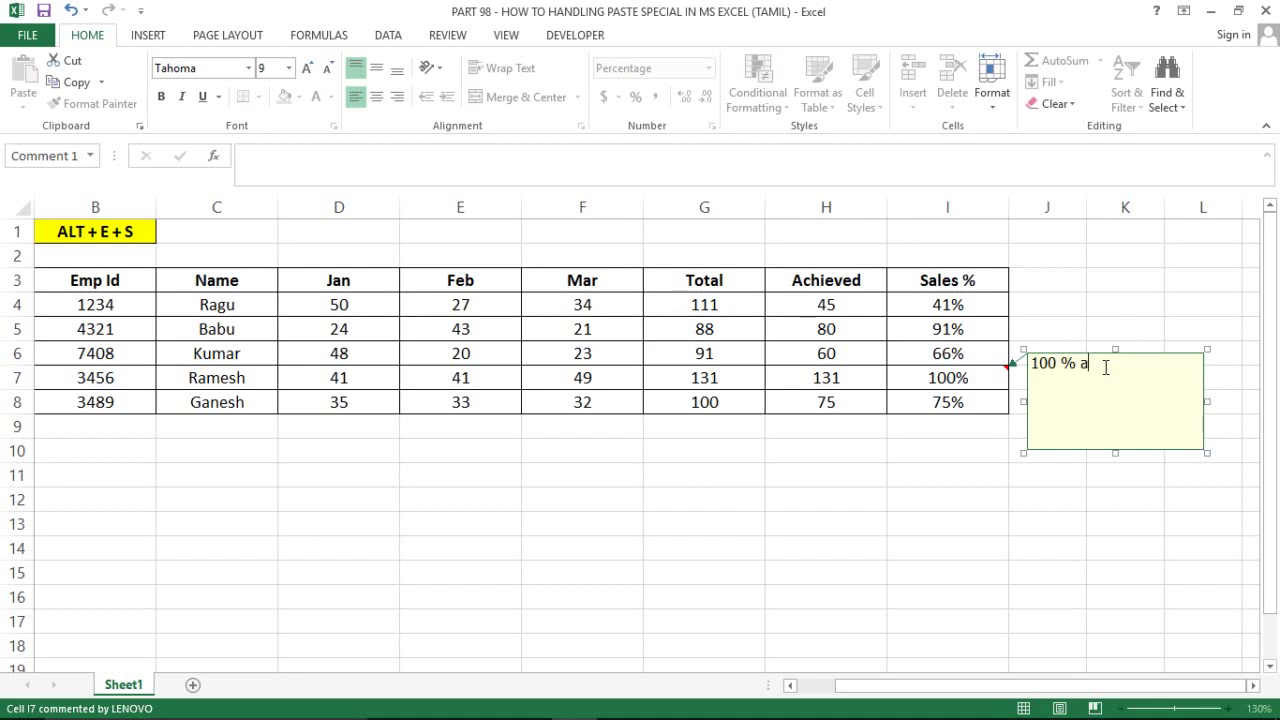
key("BackSpace")
key("BackSpace")
key("BackSpace")
type("Achieved")
Make the whole text of the I7 comment bold and leave the comment box.
key("shift+Left")
key("shift+Left")
key("shift+Left")
key("shift+Left")
key("shift+Left")
key("shift+Left")
key("shift+Left")
key("shift+Left")
key("shift+Left")
key("shift+Left")
key("shift+Left")
key("shift+Left")
key("shift+Left")
key("shift+Left")
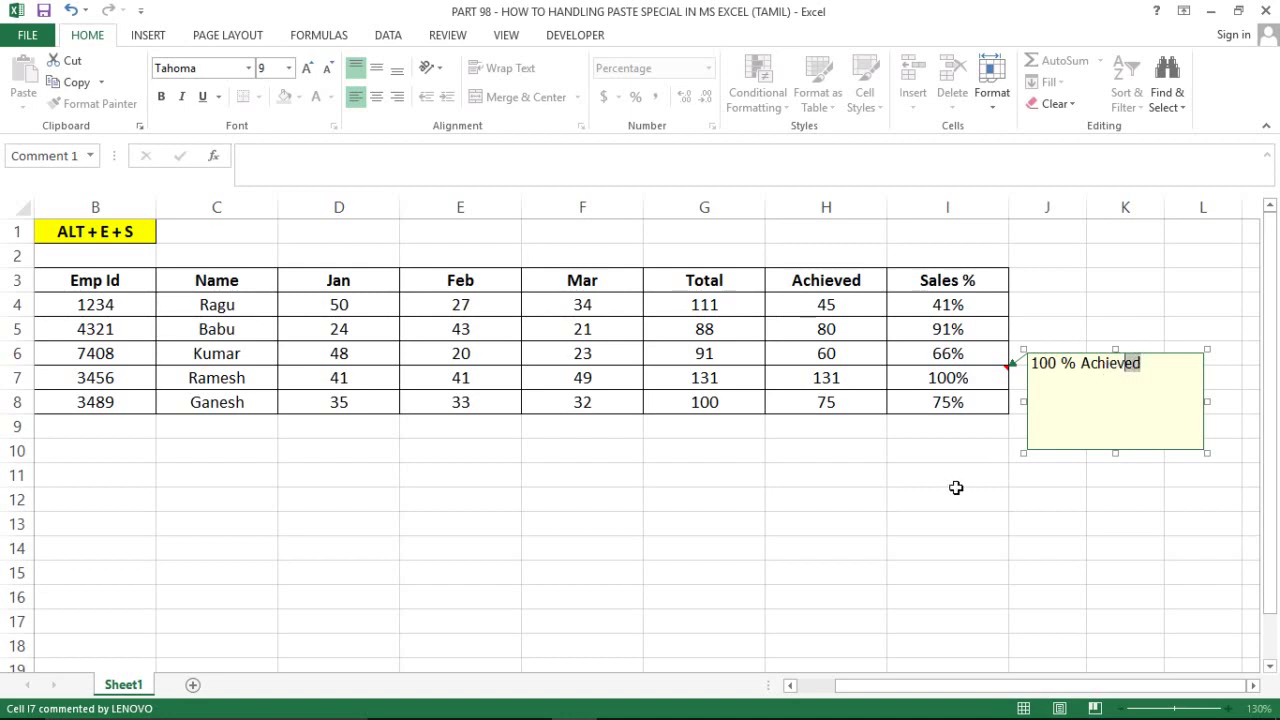
key("ctrl+b")
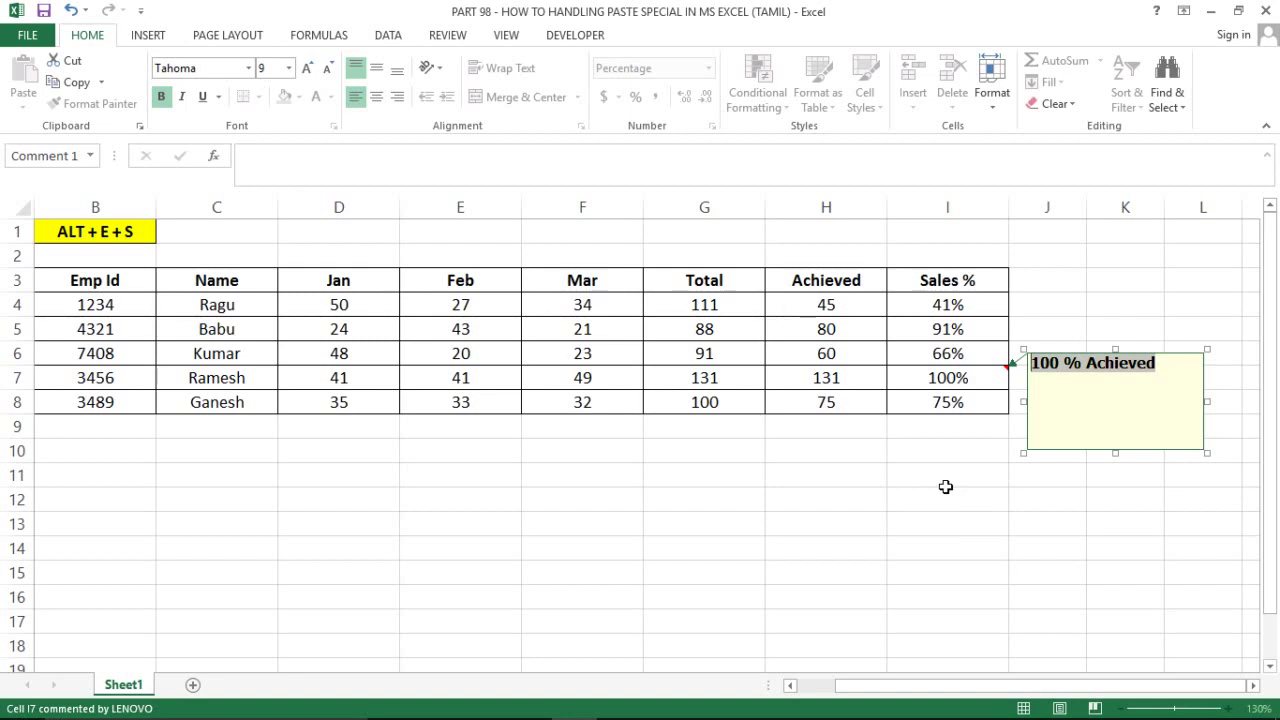
left_click(944, 484)
left_click(781, 437)
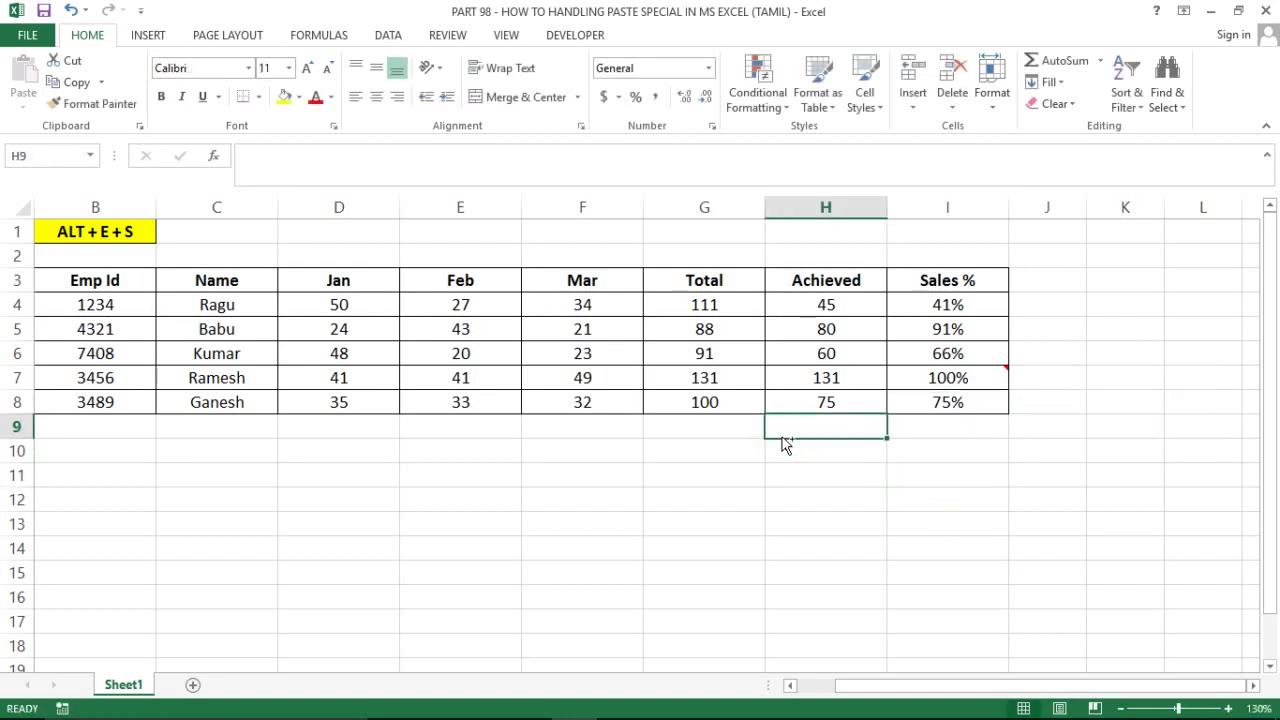
Copy the whole source sales table, B3:I8.
key("Home")
key("Right")
key("Right")
key("Up")
key("Up")
key("Up")
key("Up")
key("Up")
key("Up")
key("Left")
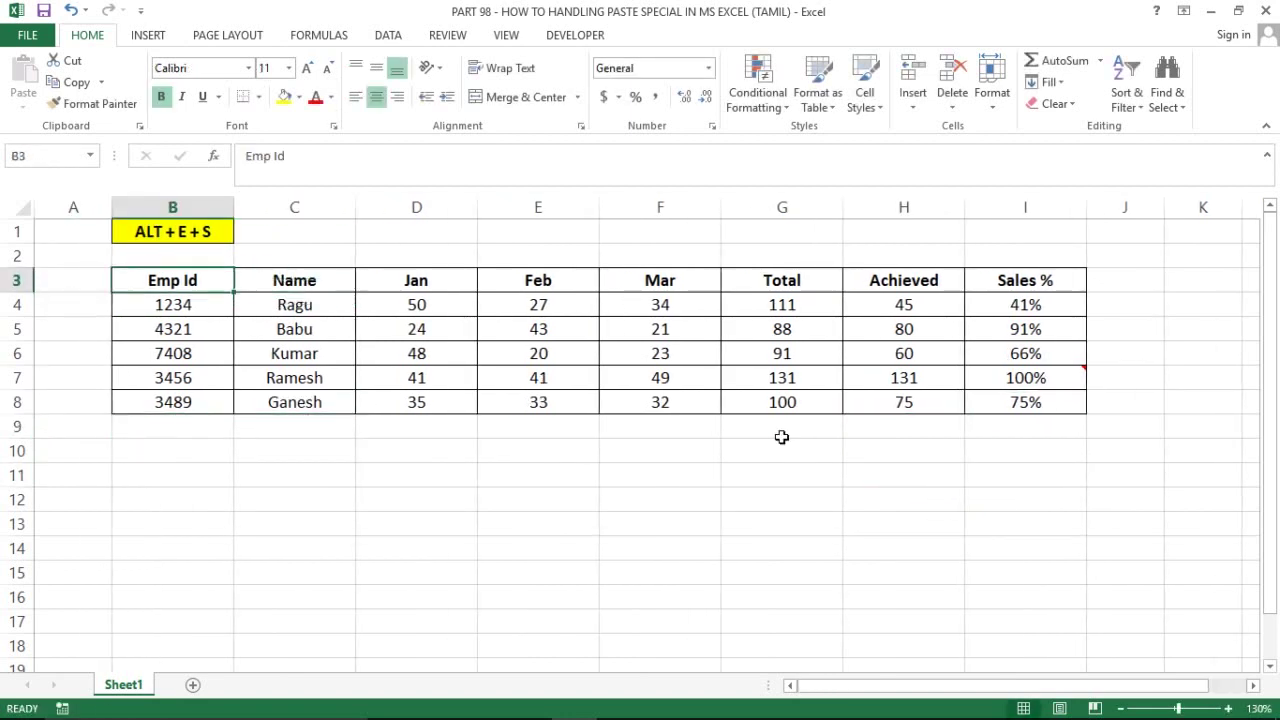
key("ctrl+shift+Down")
key("ctrl+shift+Right")
key("ctrl+c")
Paste only the copied table's comments at B12 using the Paste Special option Comments.
key("Down")
key("Down")
key("Down")
key("Down")
key("Down")
key("Down")
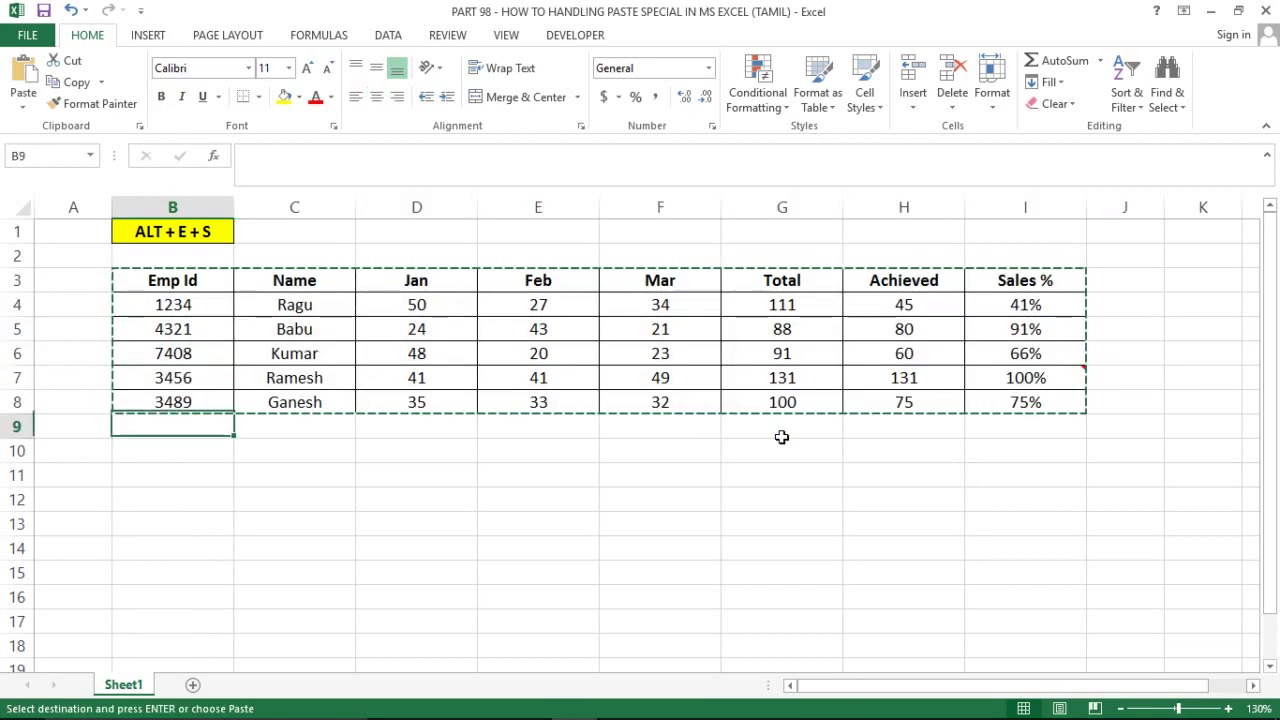
key("Down")
key("Down")
key("Down")
key("alt+e")
key("s")
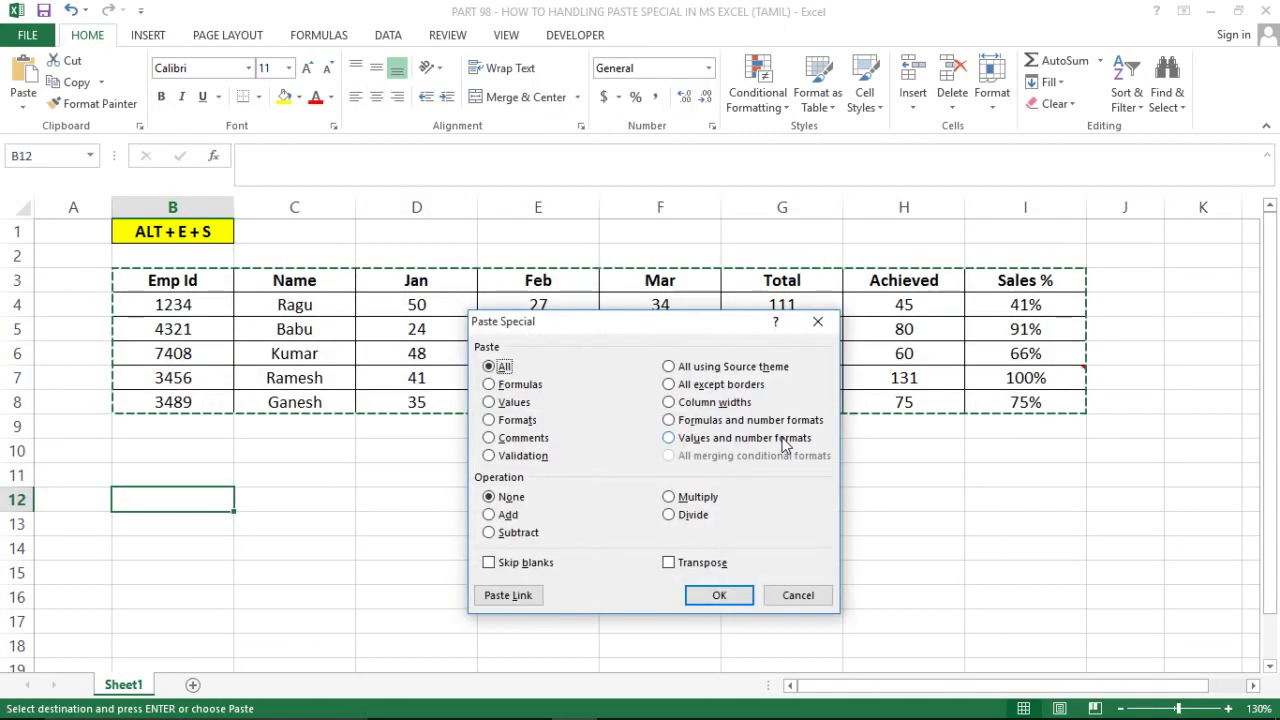
key("v")
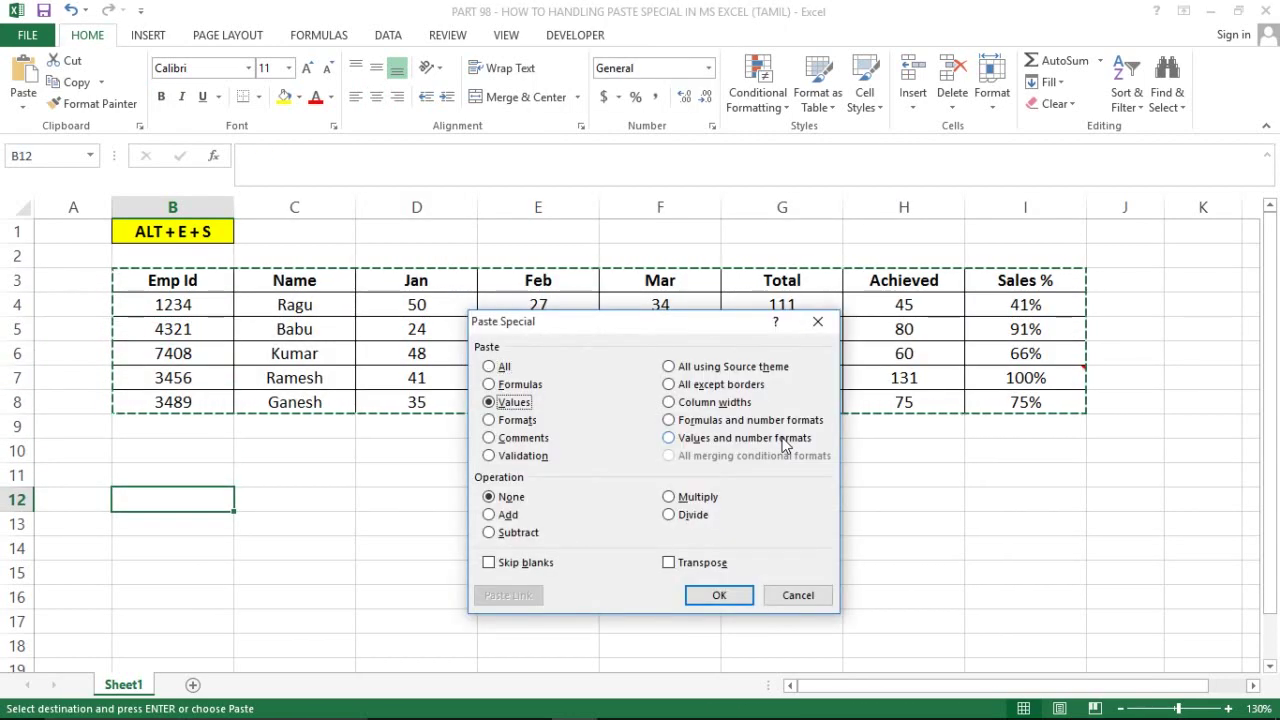
left_click(508, 443)
left_click(713, 595)
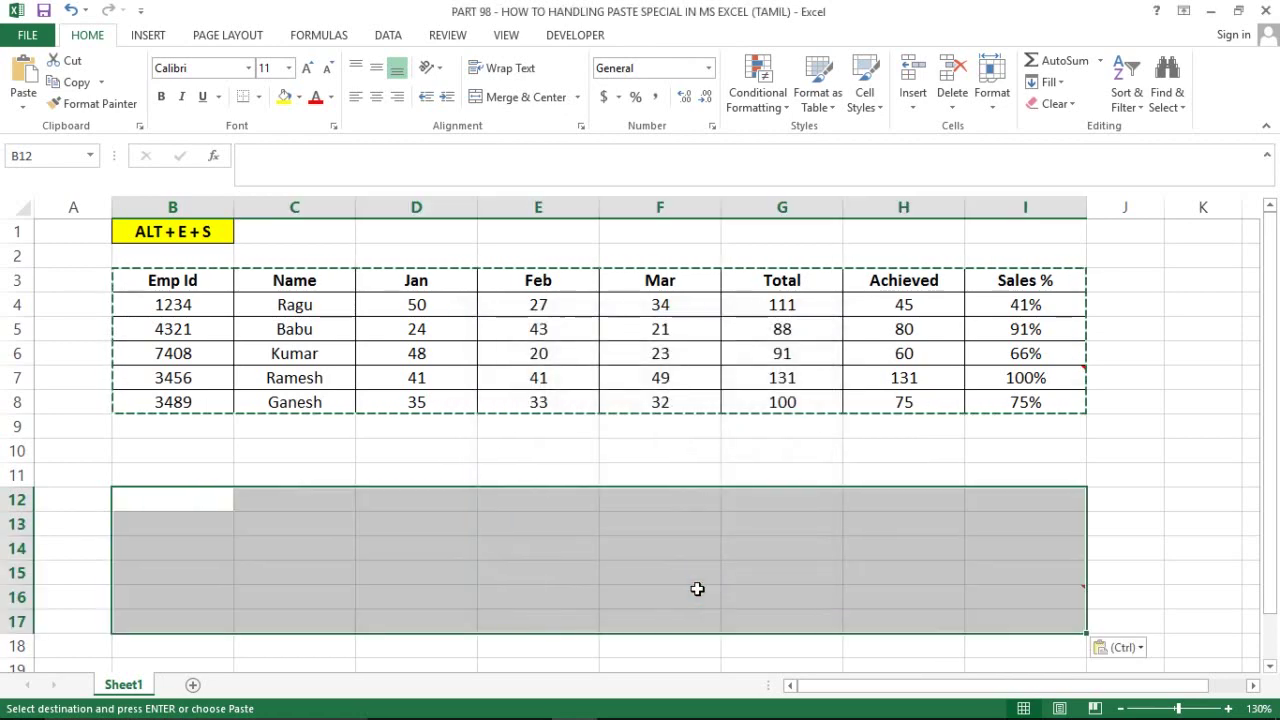
Display the comment pasted into cell I16 to read it.
left_click(1062, 593)
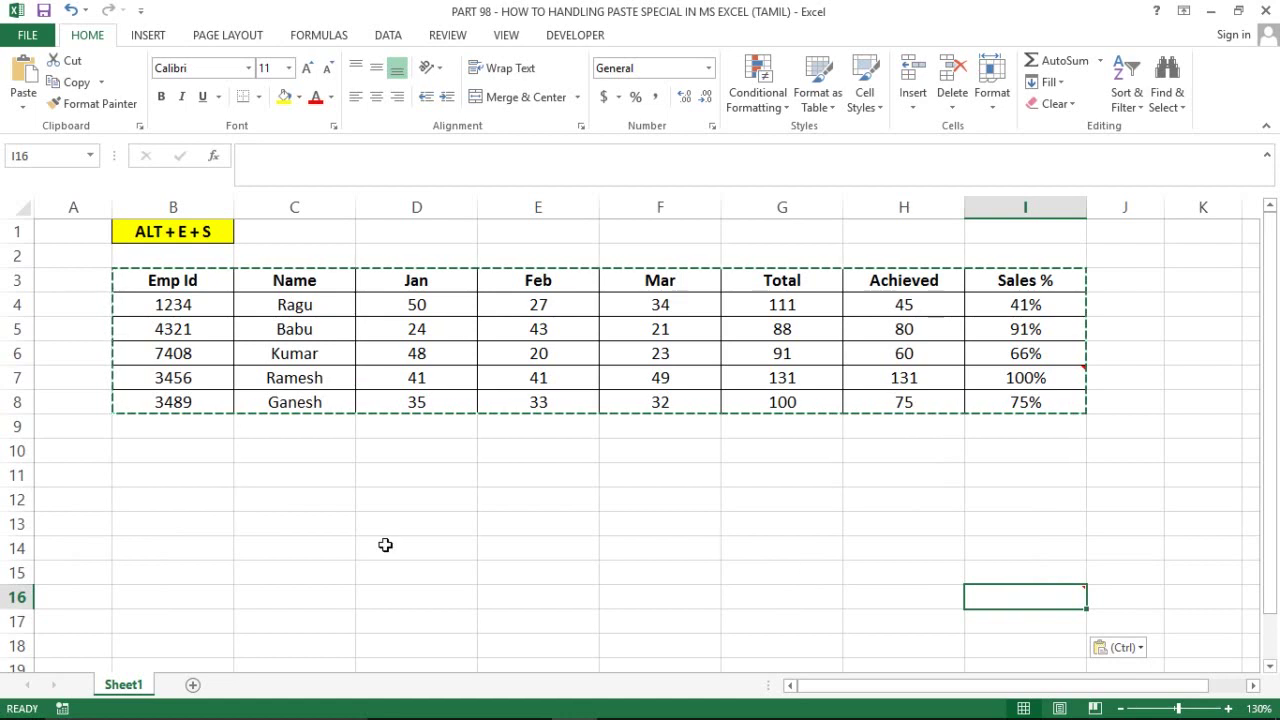
mouse_move(1067, 595)
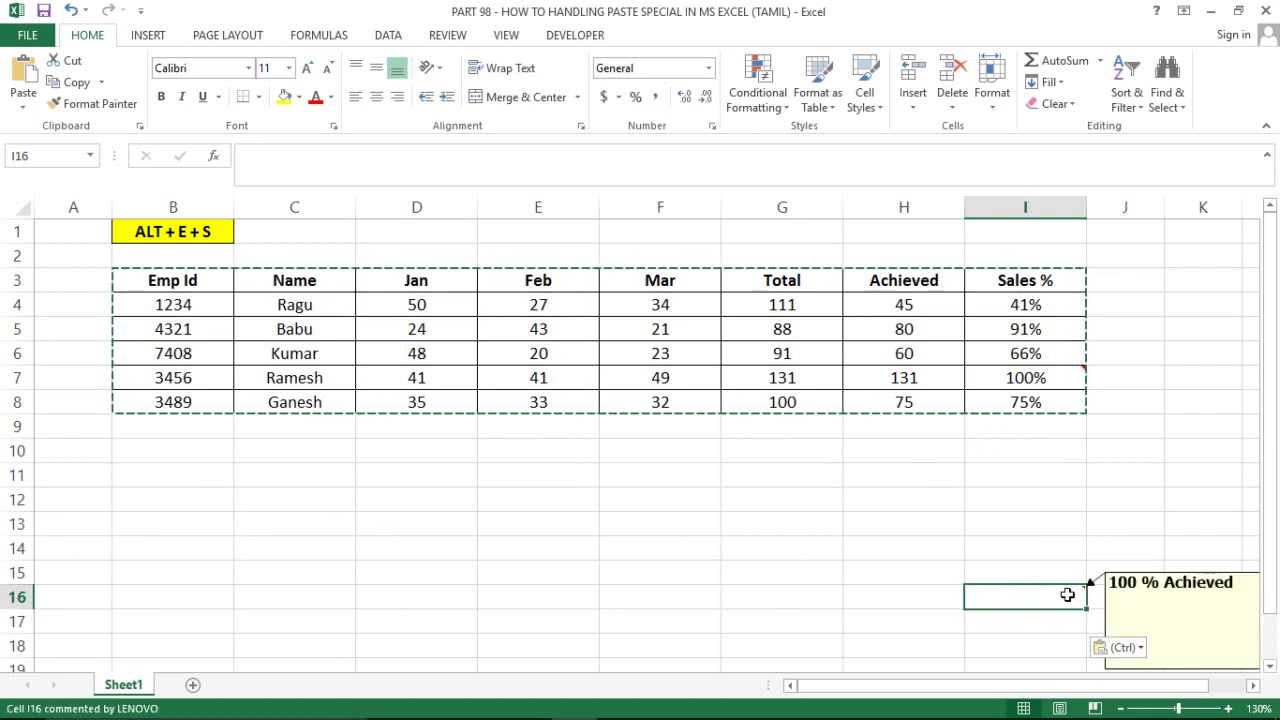
Select B12, then undo the comments-only paste and the comment inserted in I7.
left_click(229, 491)
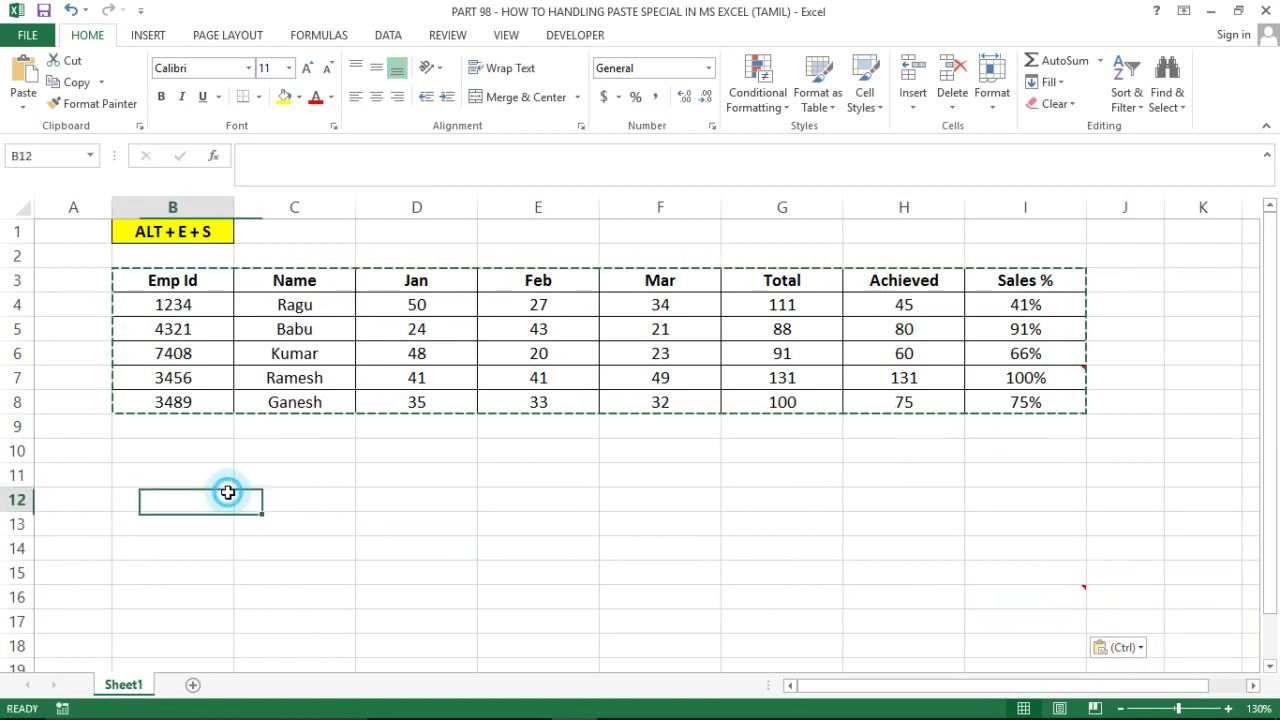
key("ctrl+z")
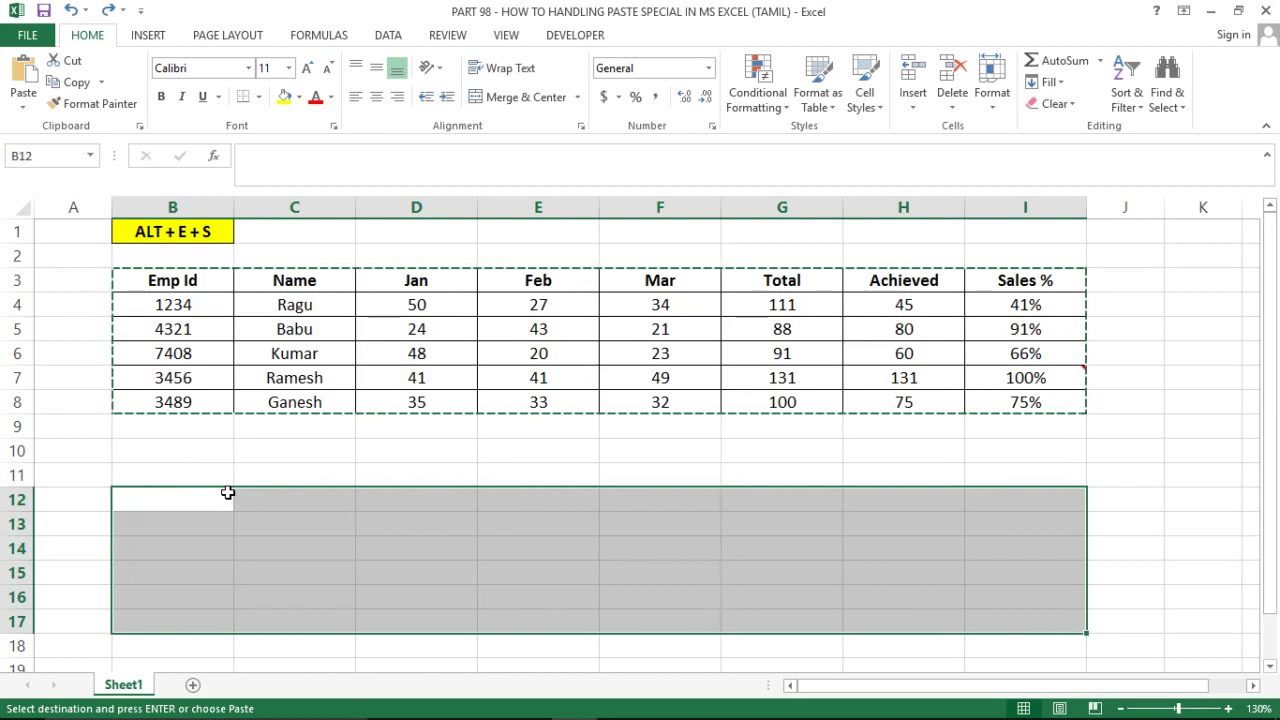
key("ctrl+z")
Paste the copied table at the selected cell I7 using the Paste Special option All using Source theme.
key("alt+e")
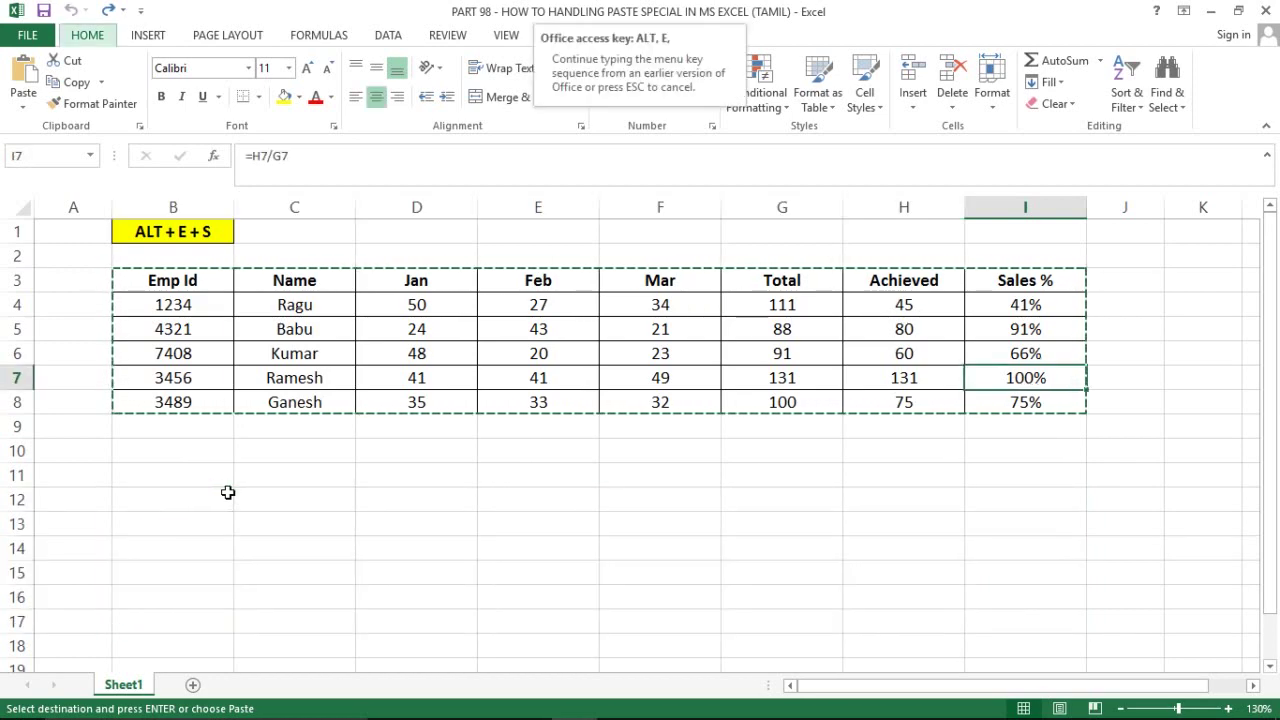
key("s")
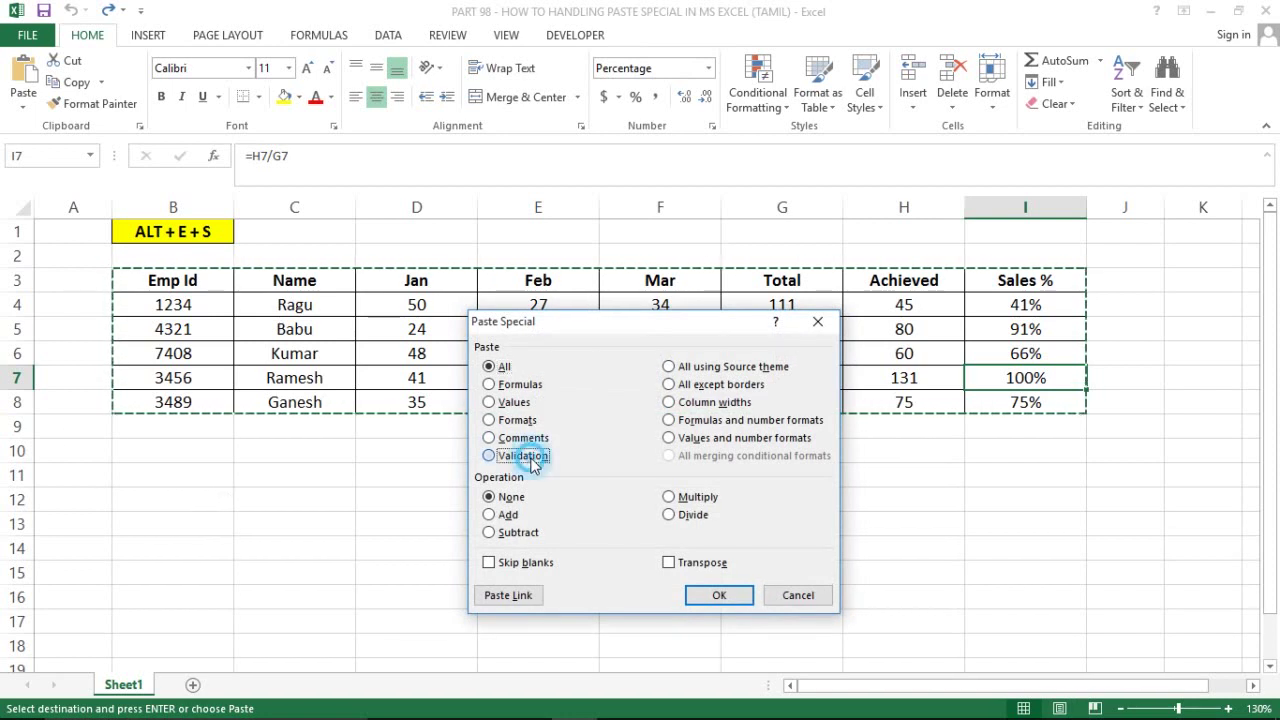
left_click(530, 455)
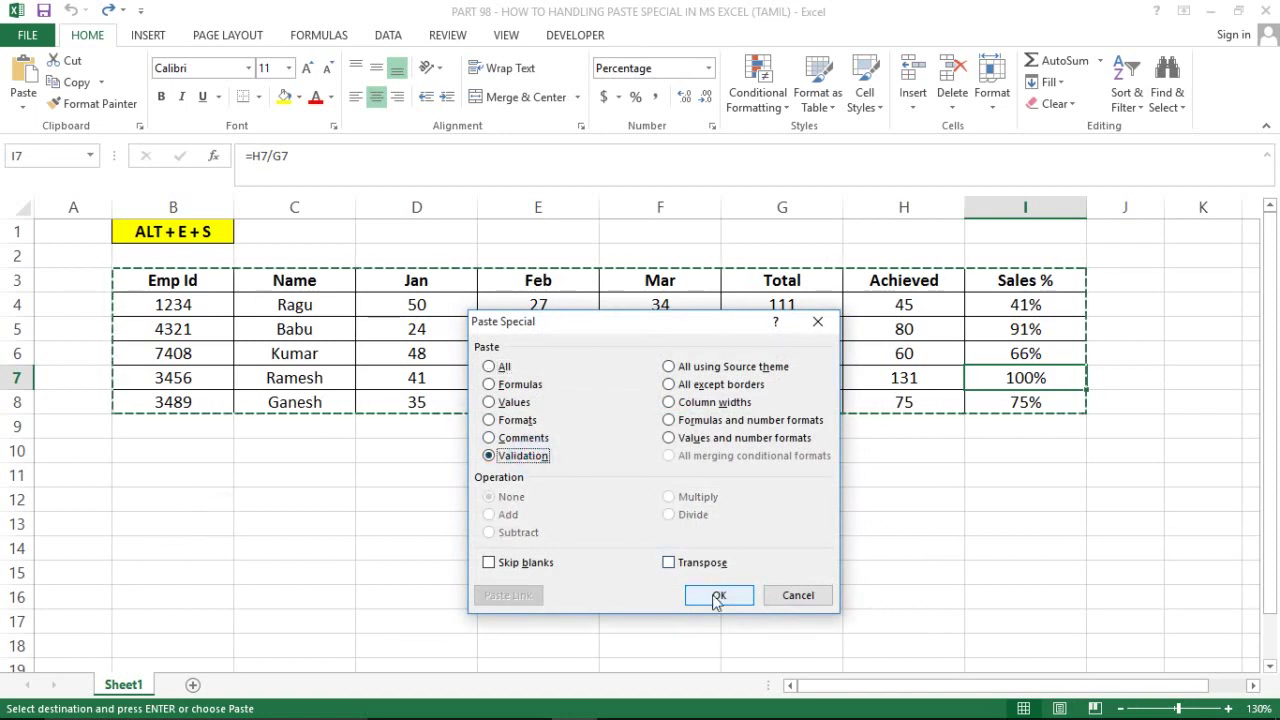
left_click(687, 372)
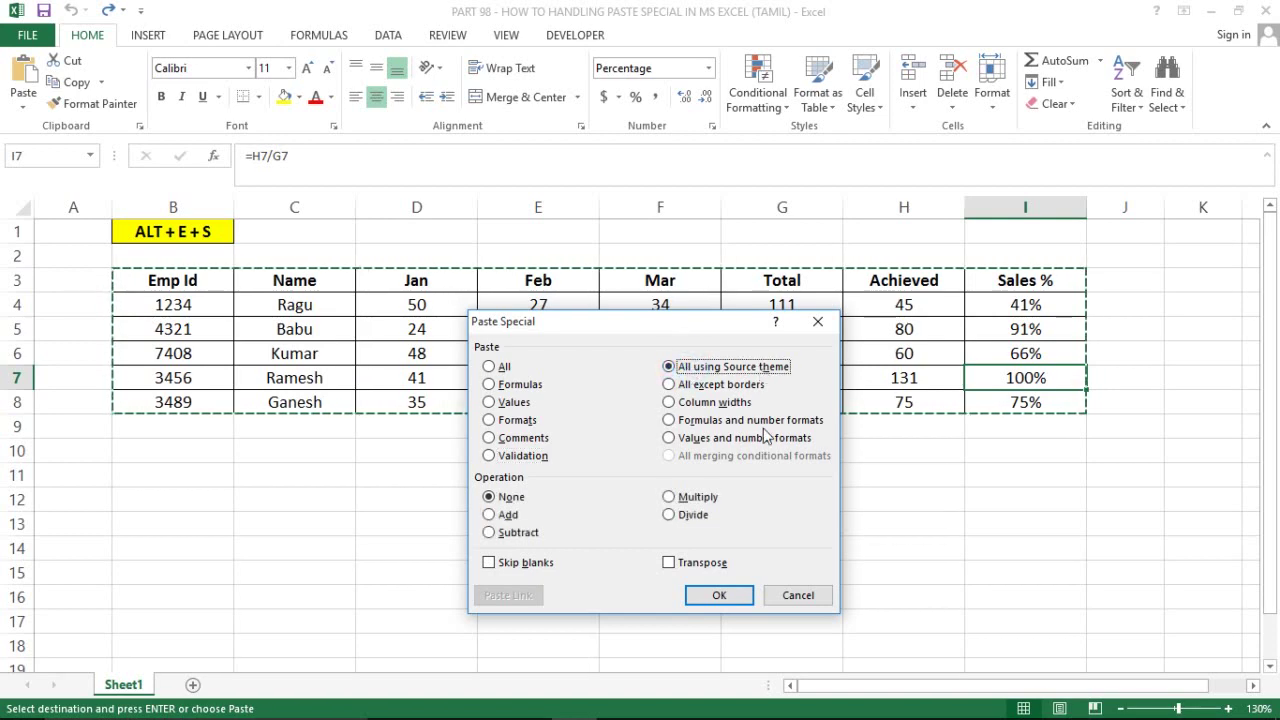
left_click(719, 595)
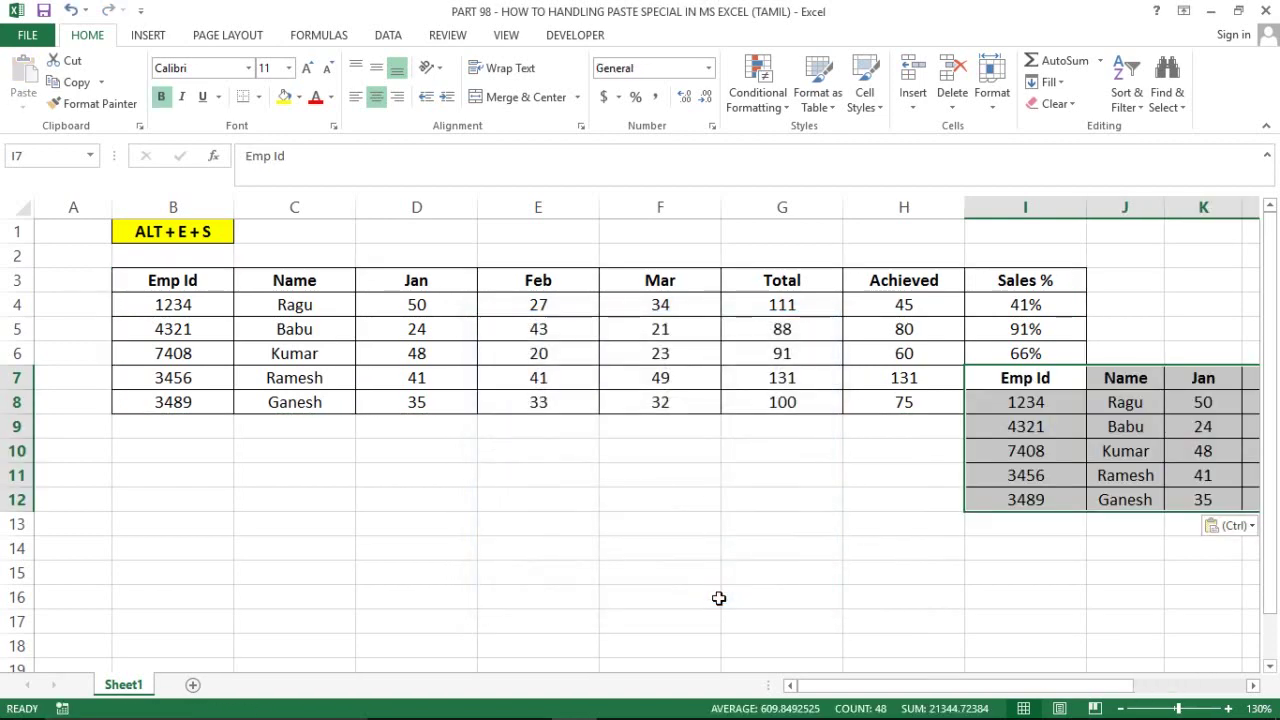
Undo the paste at I7 and paste the copied table at B13 using the Paste Special option All using Source theme.
key("ctrl+z")
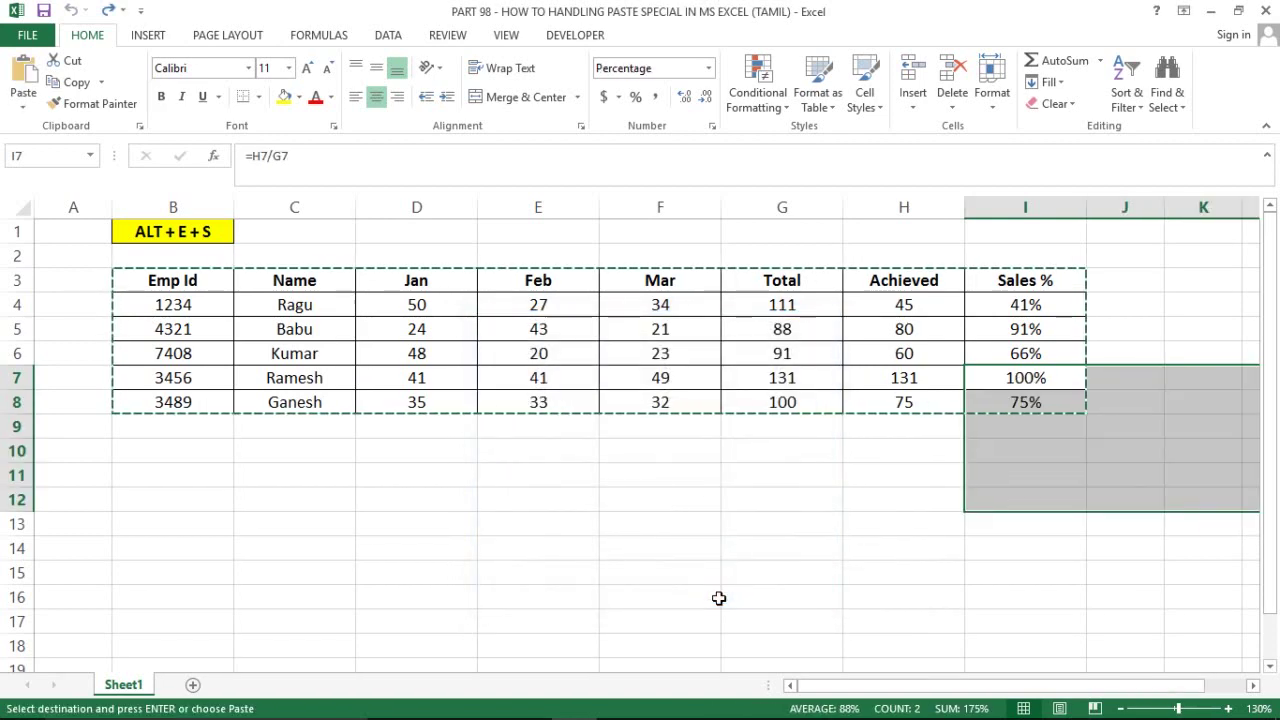
left_click(154, 514)
key("alt+e")
key("s")
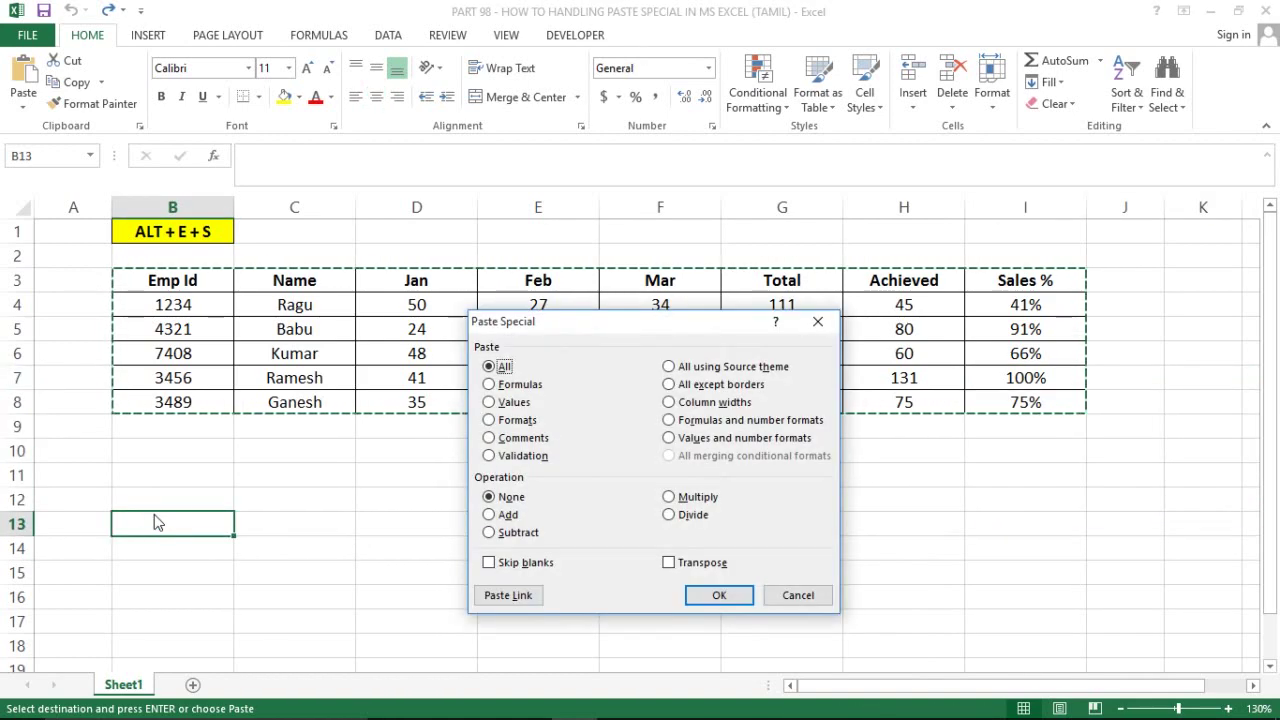
left_click(736, 366)
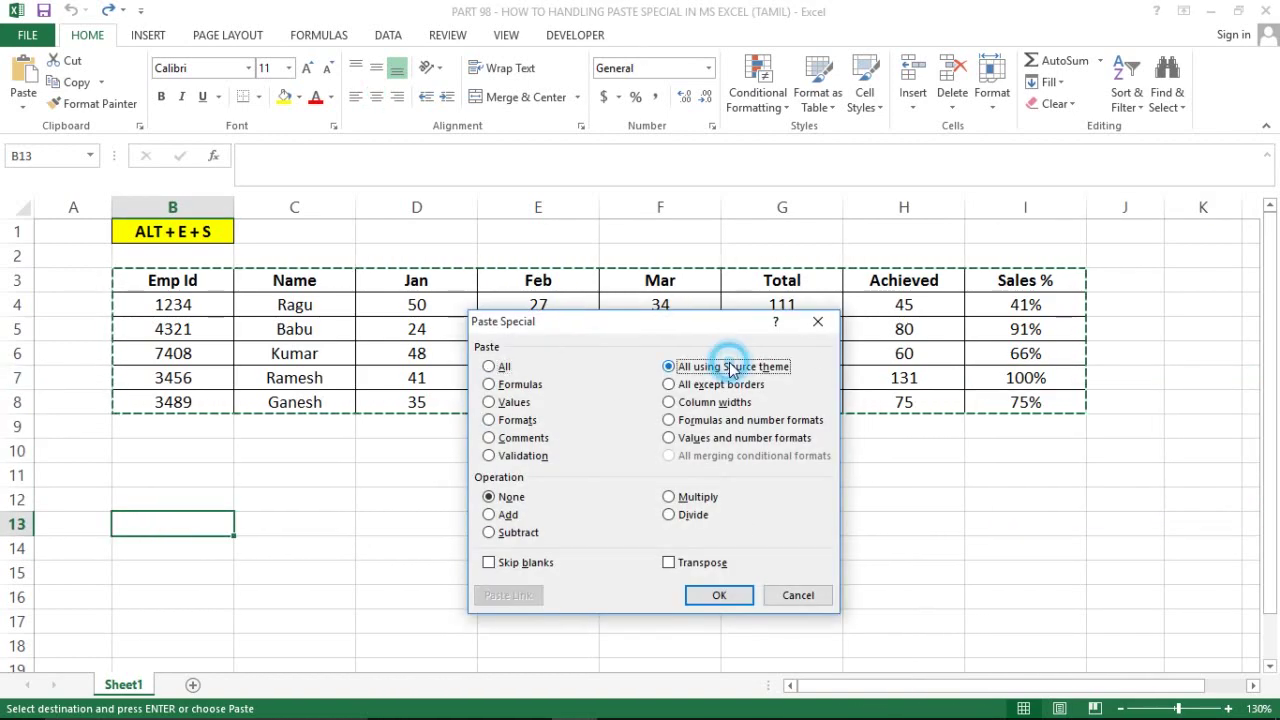
left_click(705, 604)
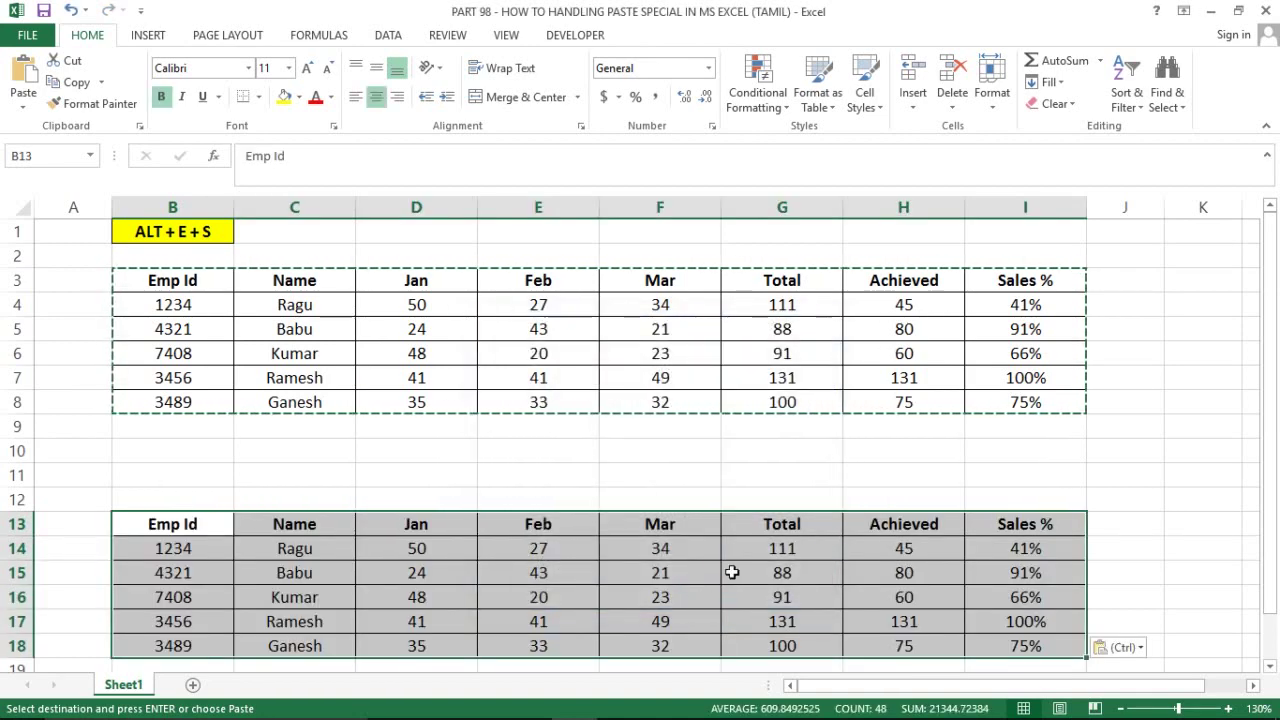
Inspect the Sales %, Achieved and Total cells in the first employee row of the pasted table.
left_click(1038, 544)
key("Left")
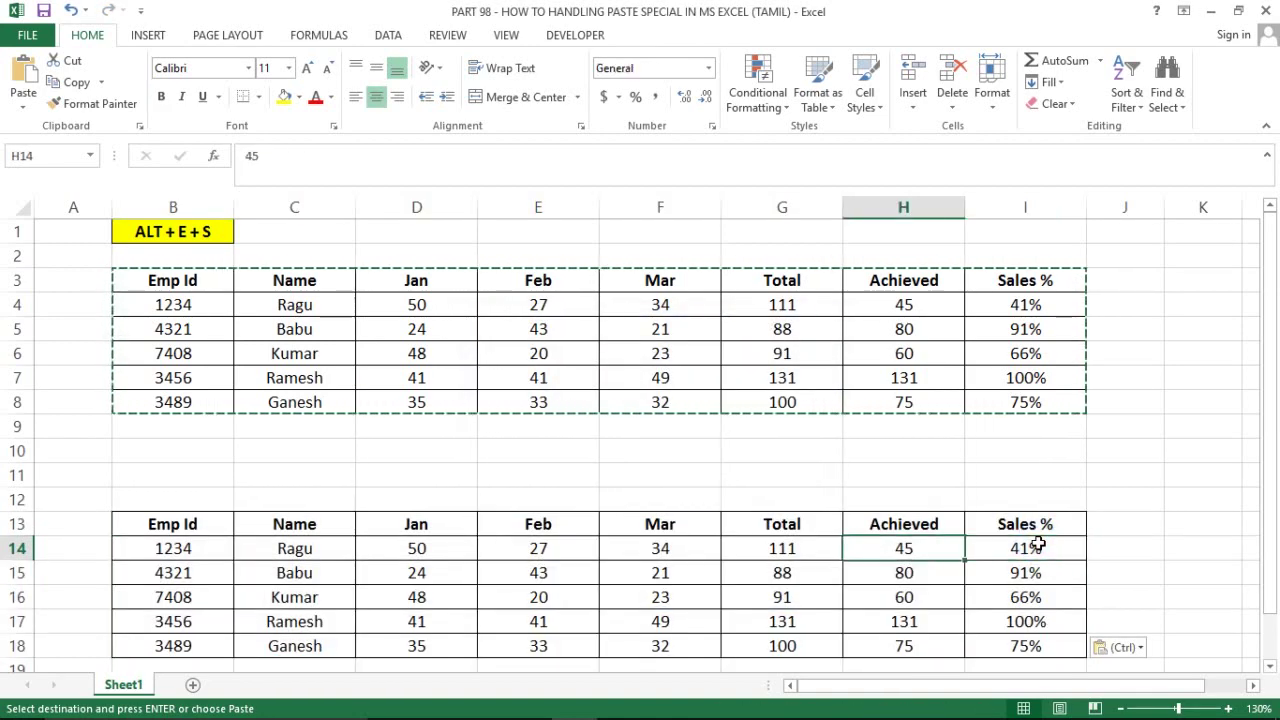
key("Left")
key("Right")
key("Right")
key("Left")
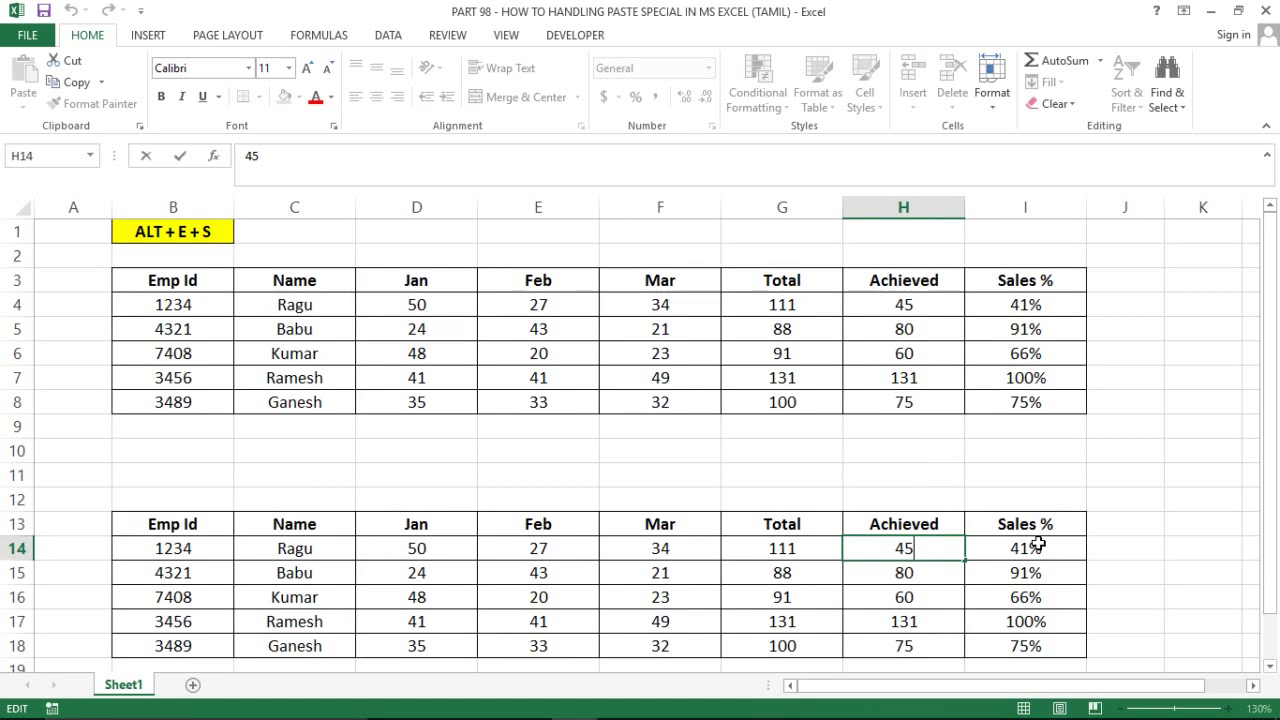
double_click(1038, 544)
key("Escape")
key("Left")
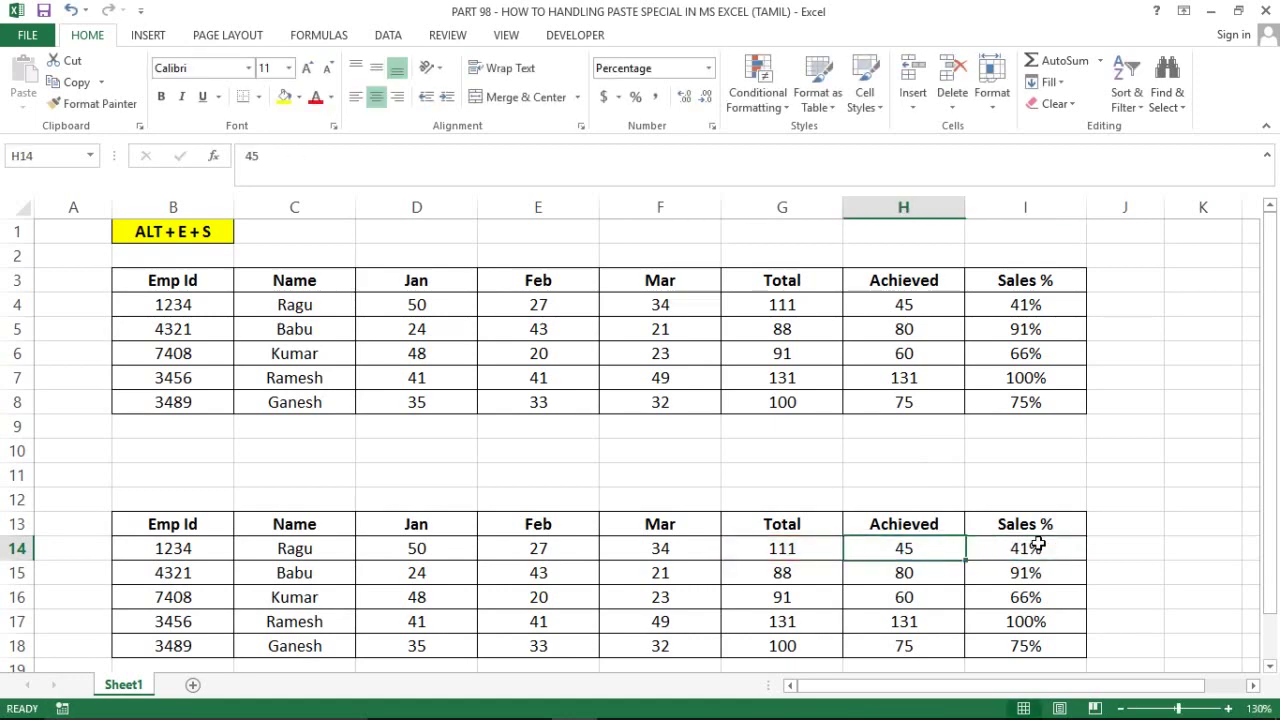
key("Left")
key("F2")
key("Escape")
key("Left")
key("Left")
key("Left")
key("Left")
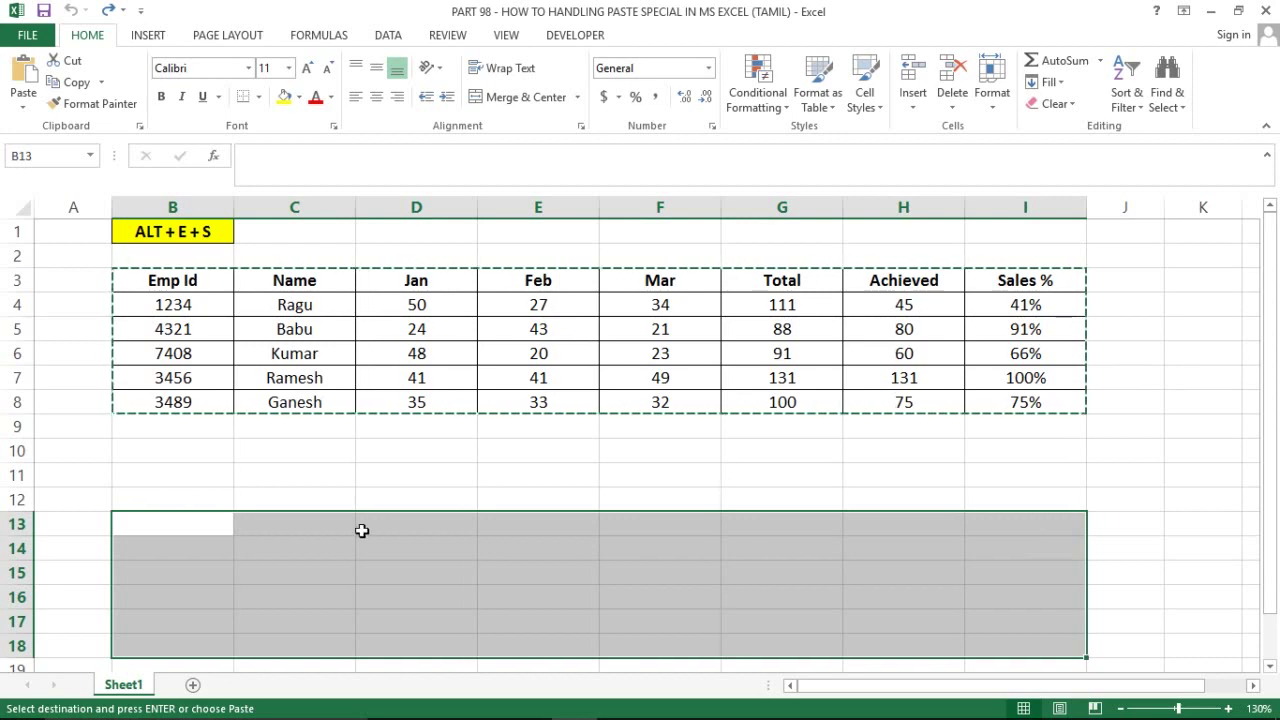
Paste the copied table at B13 using the Paste Special option All except borders.
left_click(162, 529)
key("alt+e")
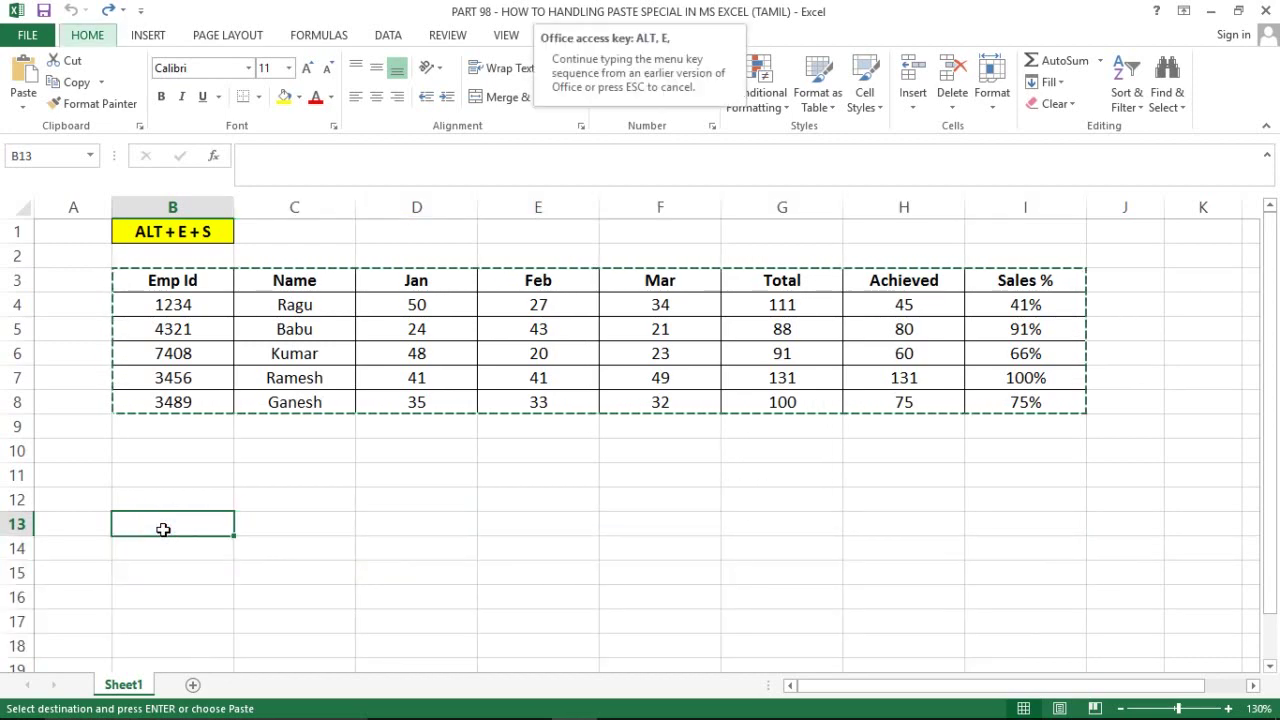
key("s")
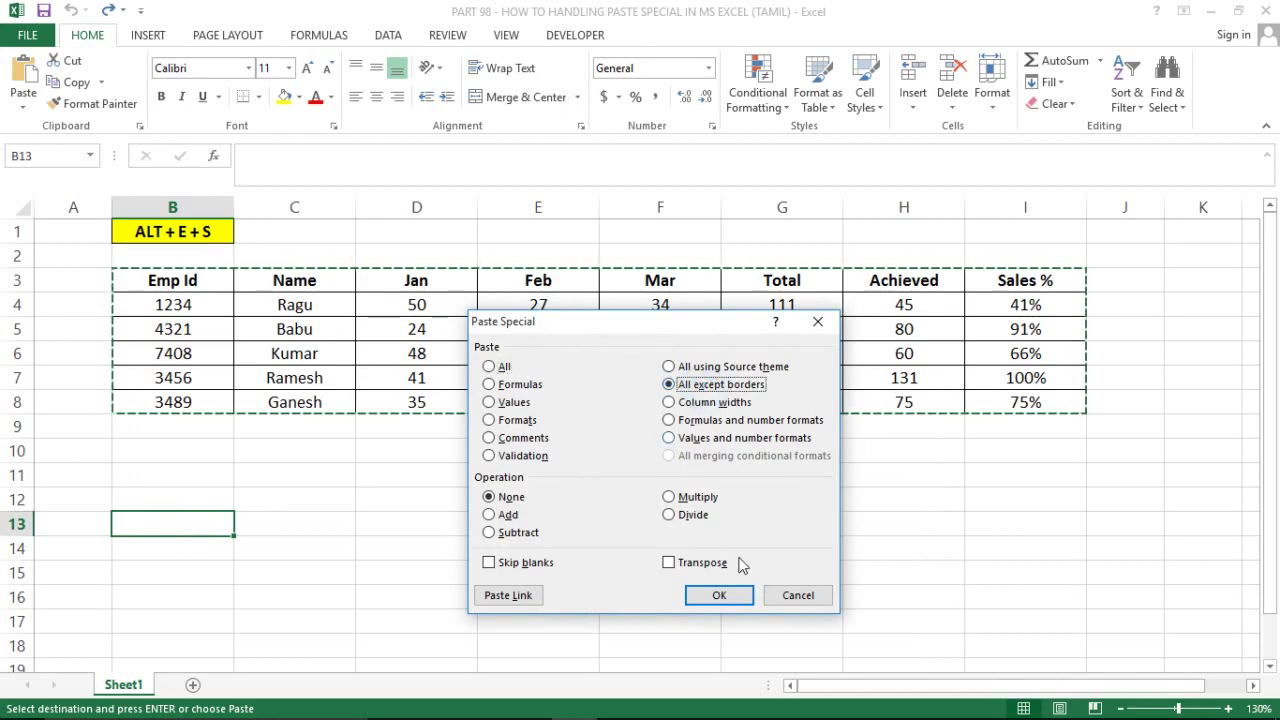
left_click(718, 595)
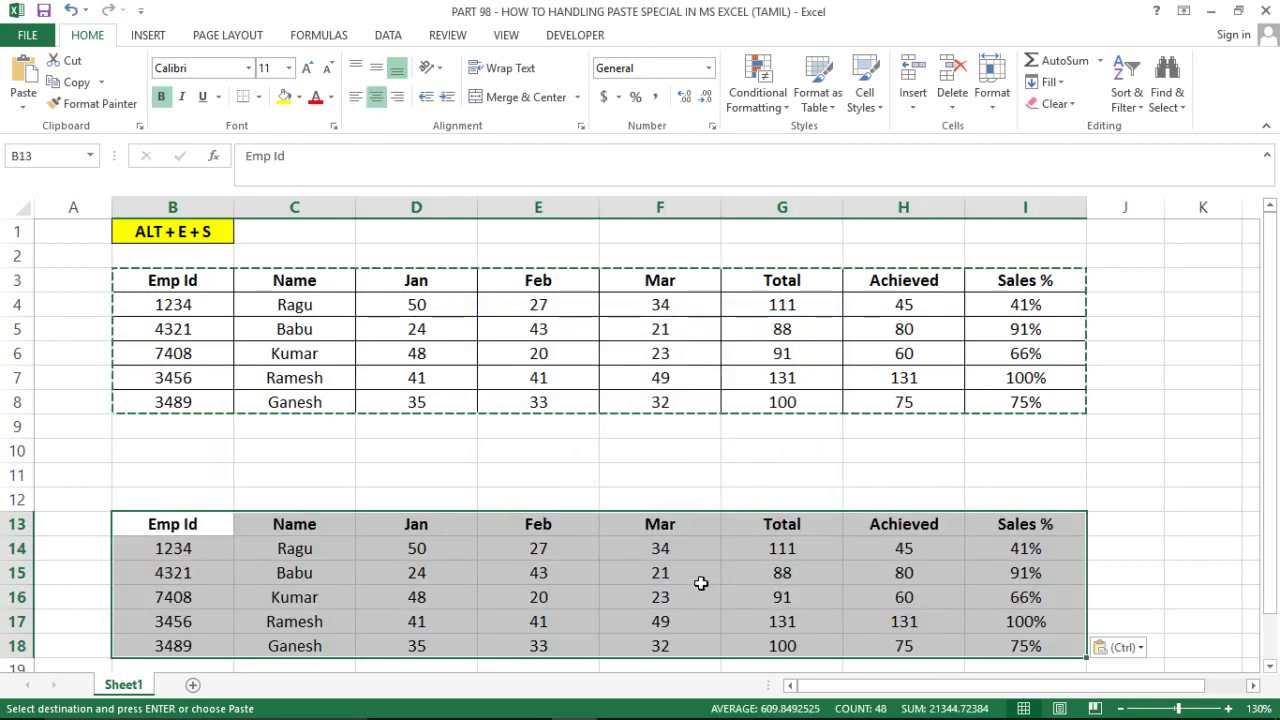
Look over the cells of the table pasted at B13 to check its borders, and undo that paste.
left_click(481, 521)
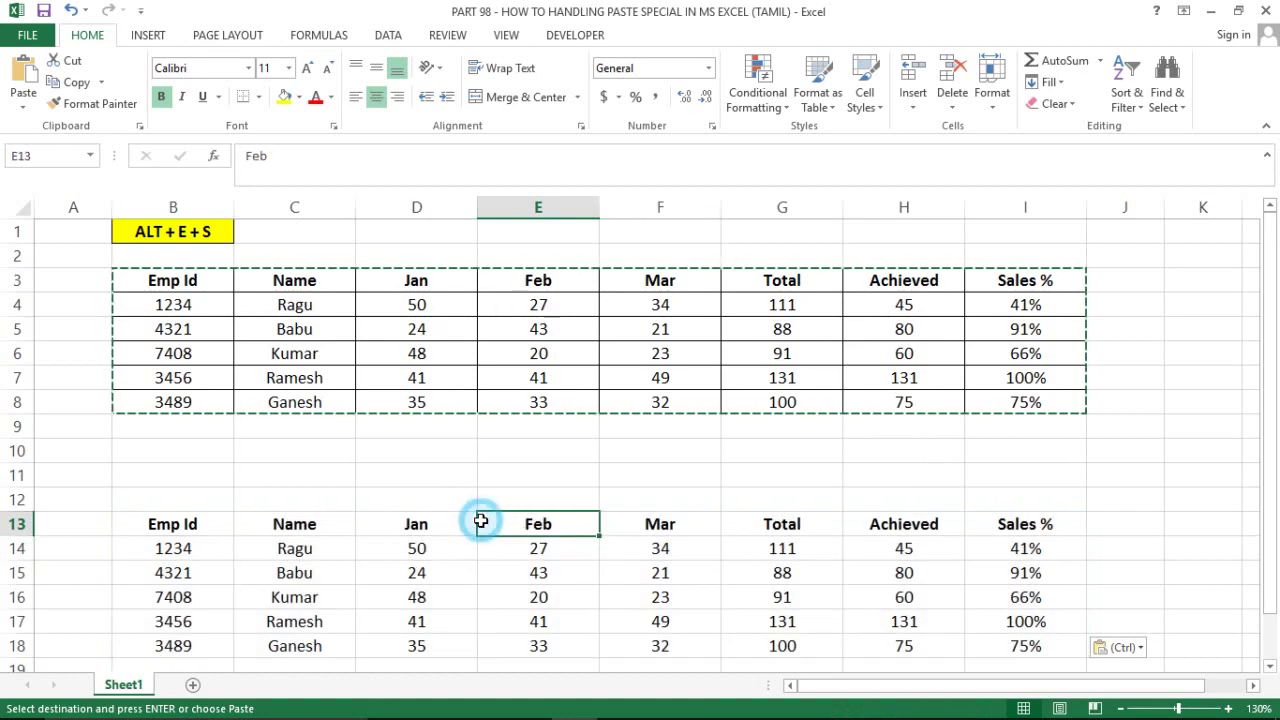
key("Down")
key("Down")
key("Left")
key("Left")
key("Left")
key("Right")
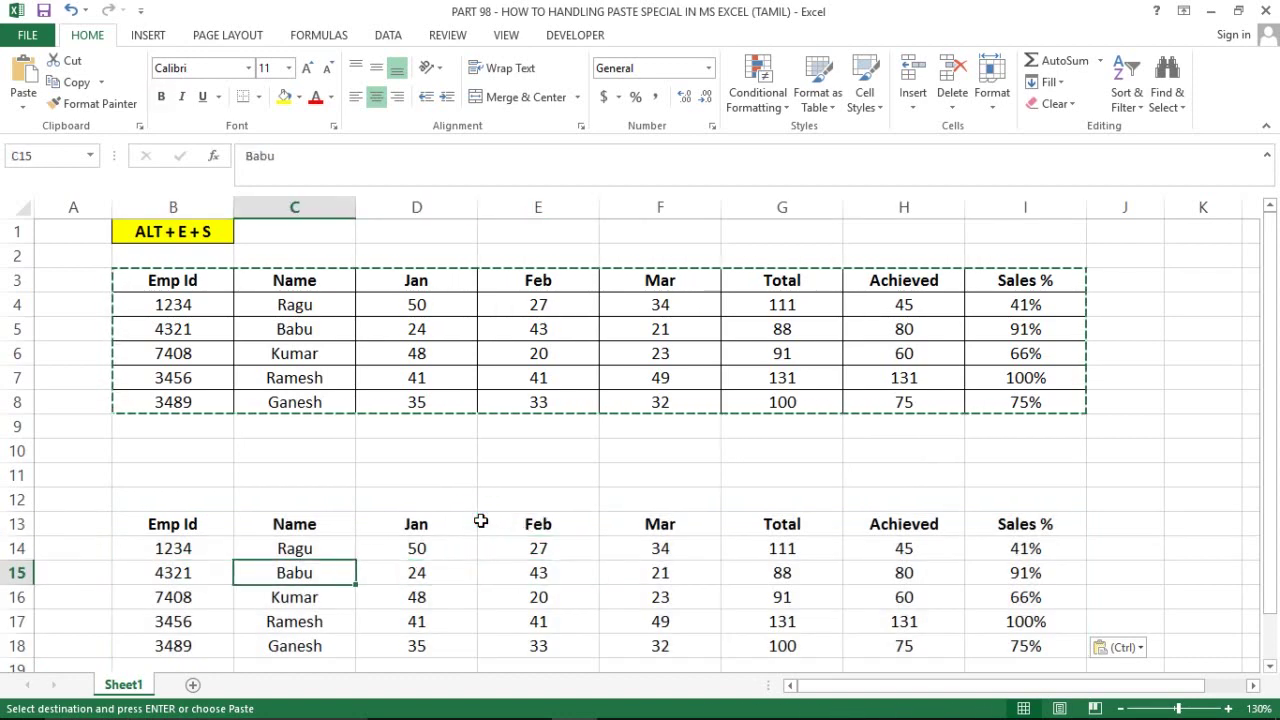
key("Left")
key("Up")
key("Up")
key("Down")
key("Down")
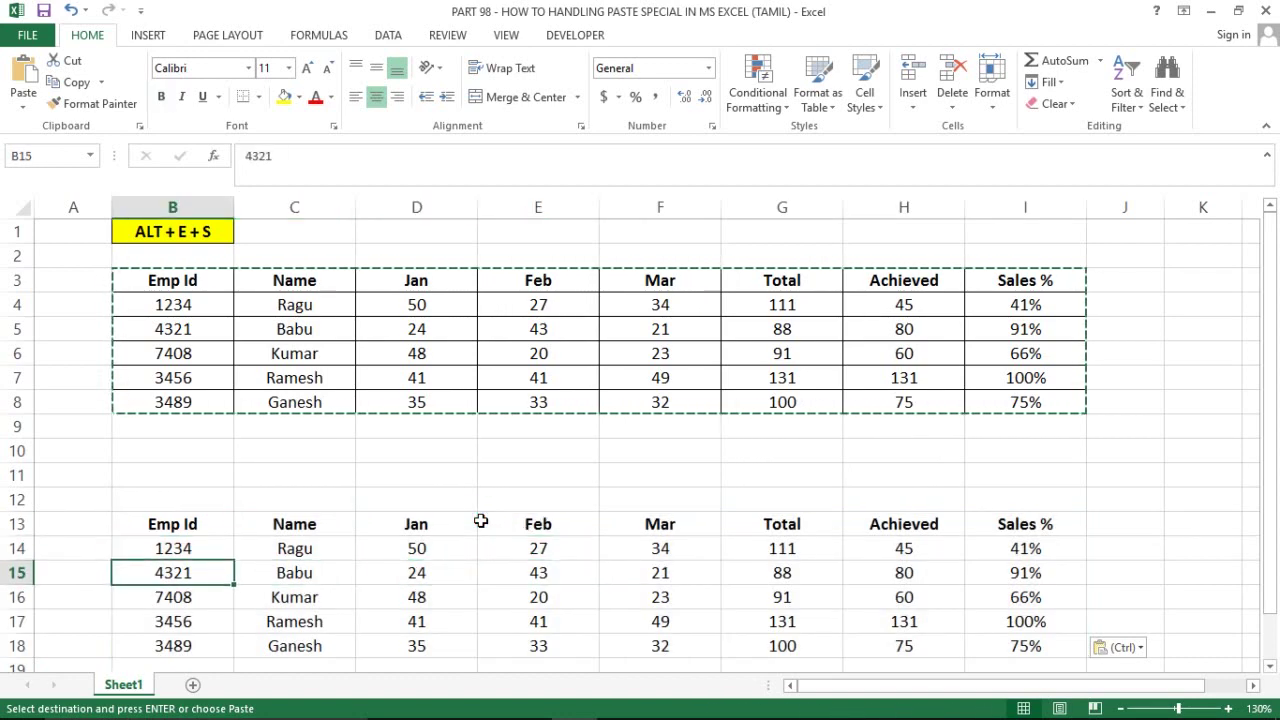
key("ctrl+z")
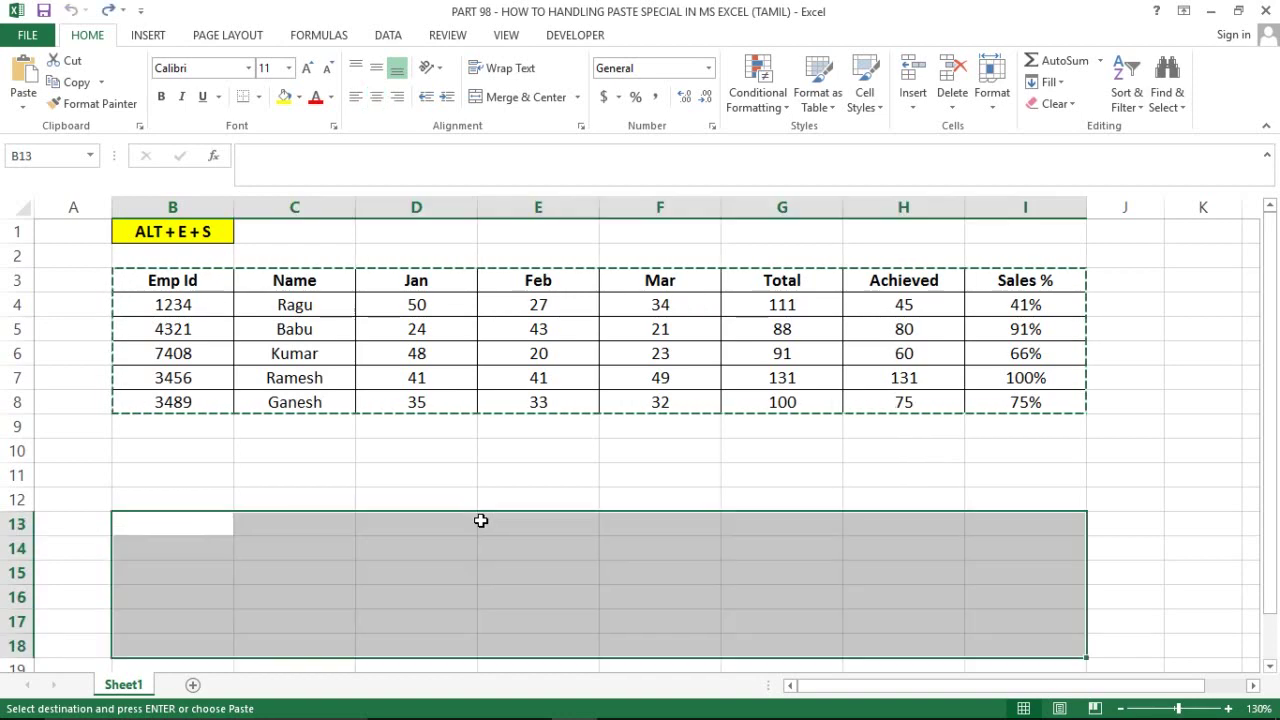
key("alt+e")
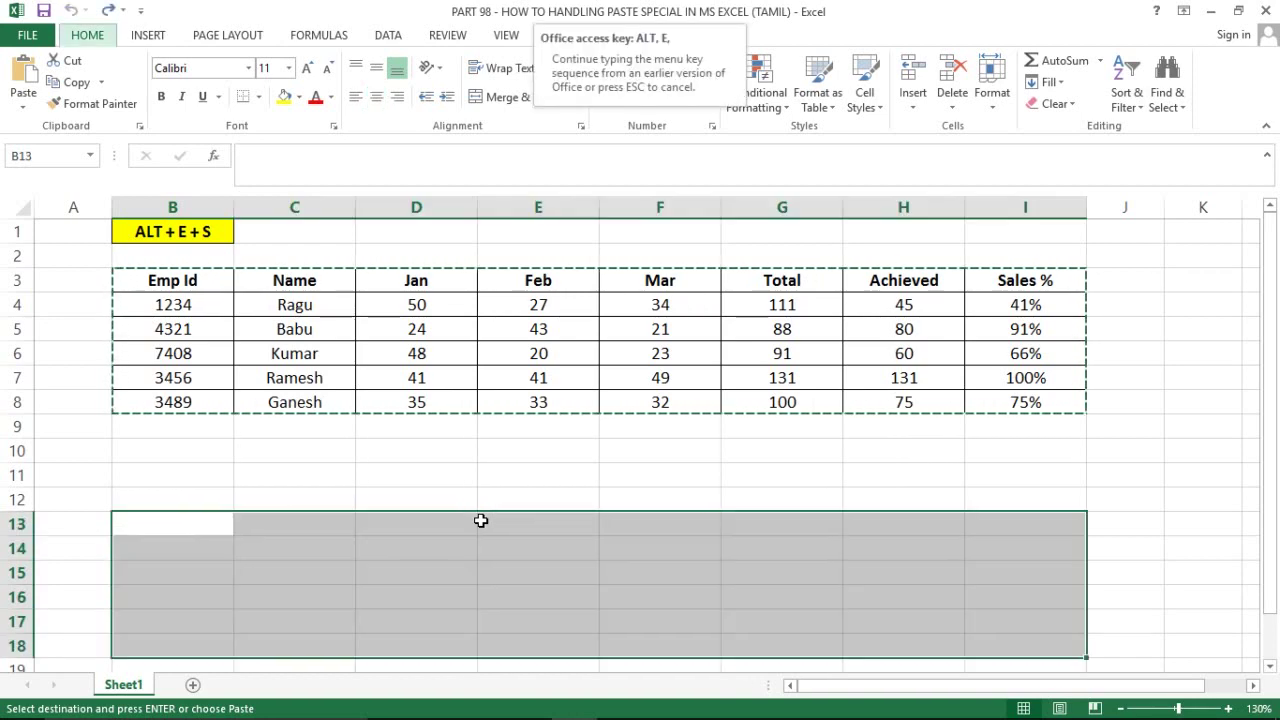
key("s")
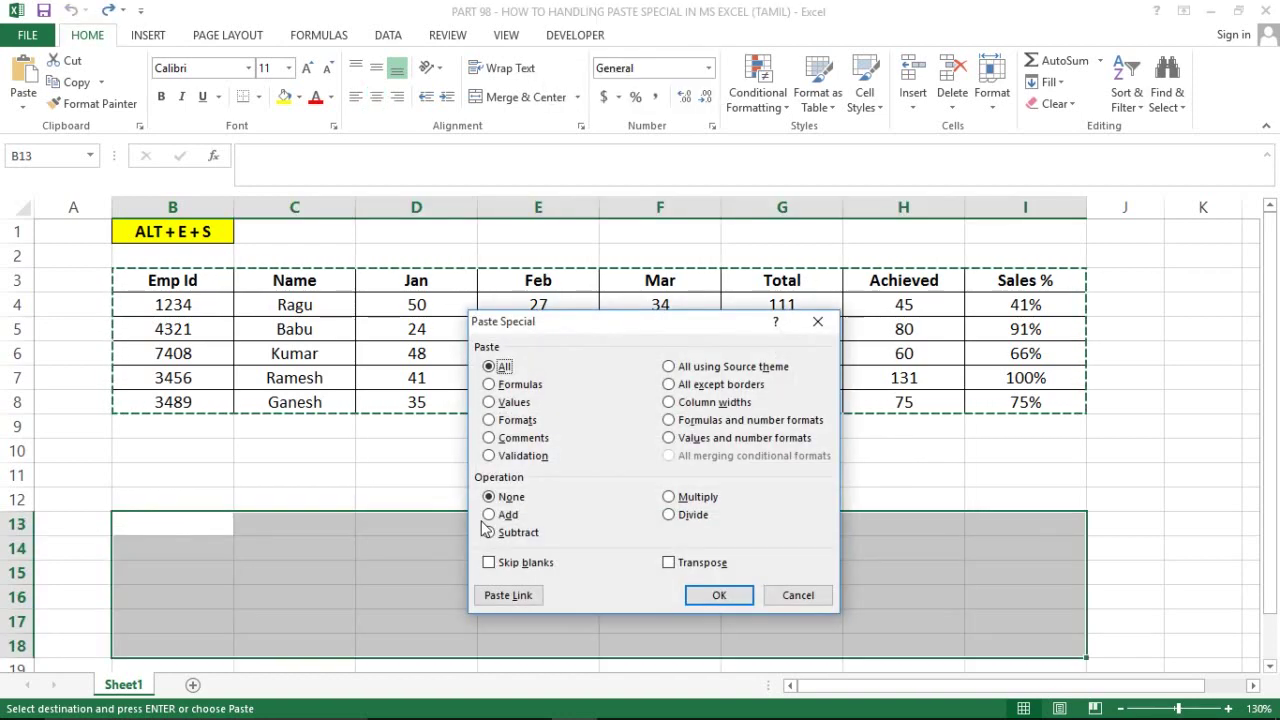
left_click(707, 404)
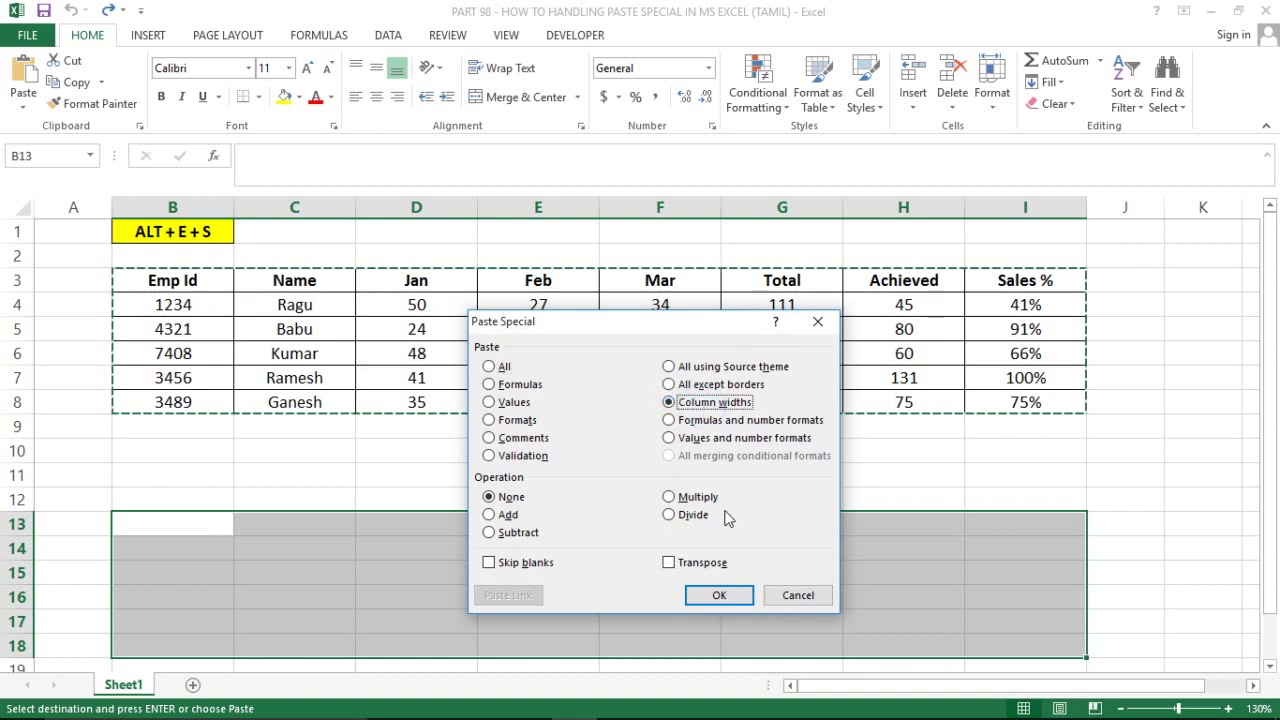
key("Return")
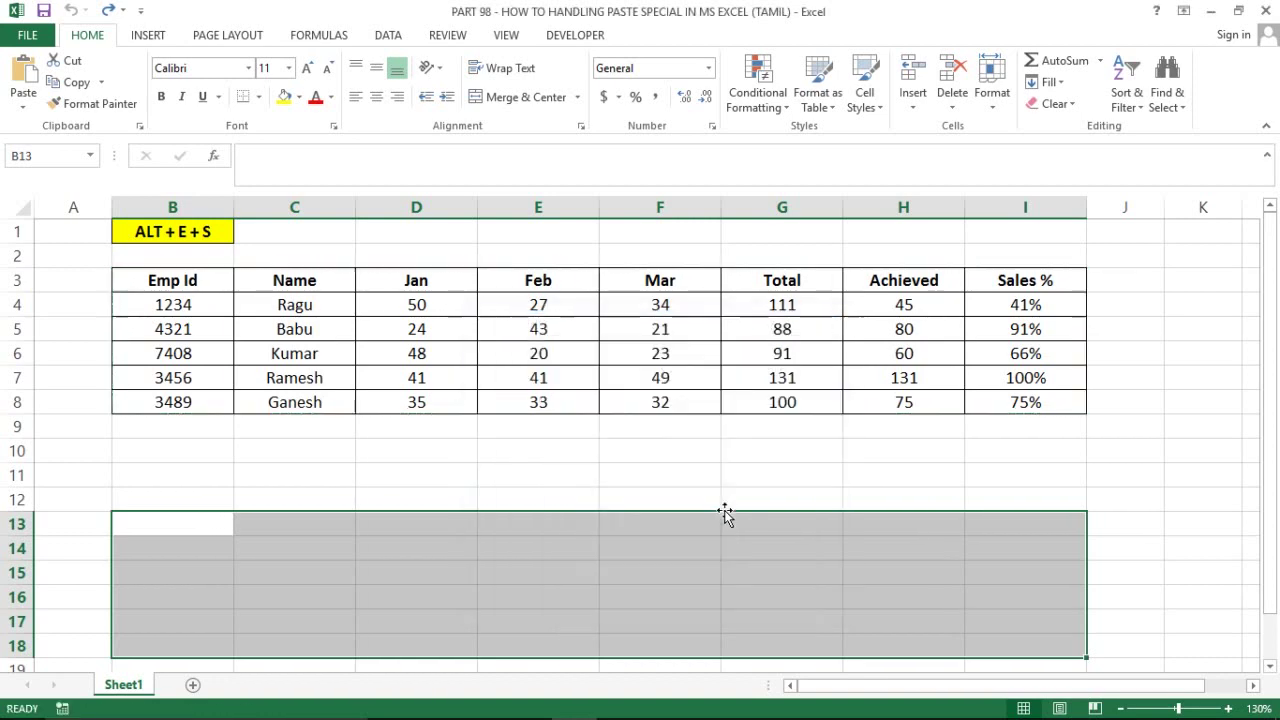
Select the whole sales table B3:I8 and copy it.
left_click(1194, 250)
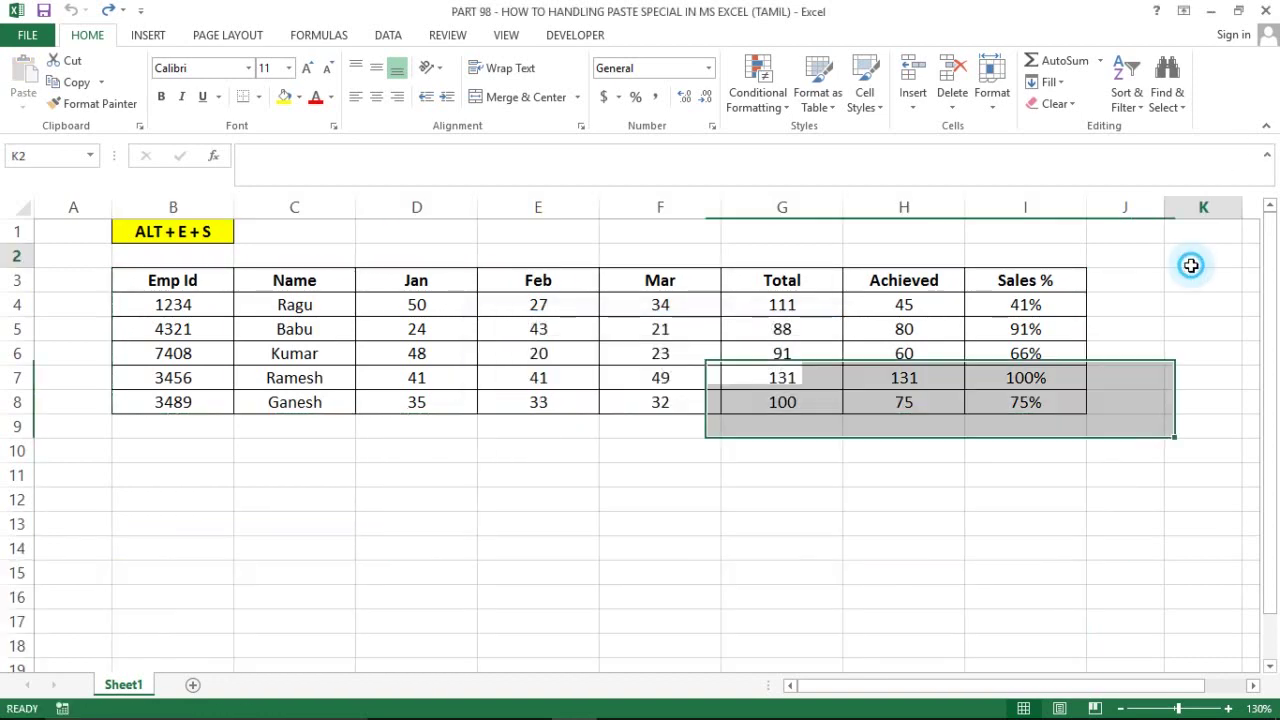
left_click(274, 251)
left_click(206, 277)
key("ctrl+shift+Down")
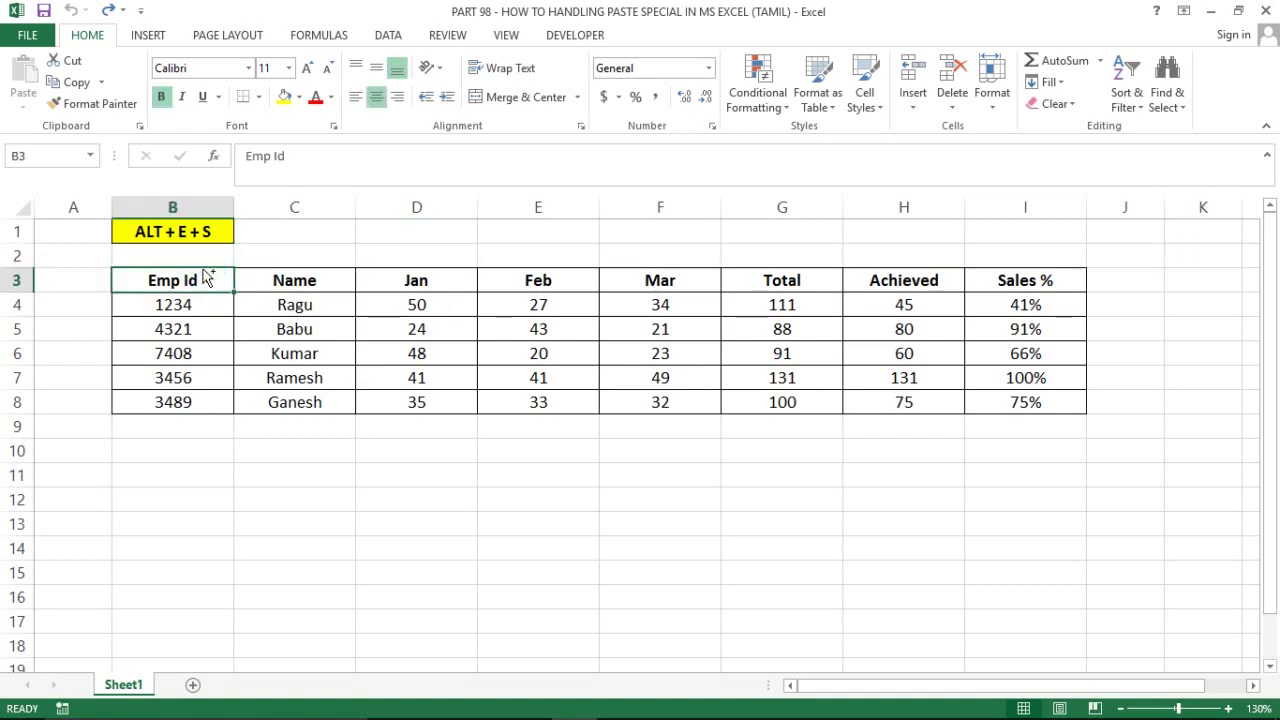
key("ctrl+shift+Right")
key("ctrl+c")
Select columns K through P and narrow them all to about half their width.
key("Right")
key("Right")
key("Right")
key("Right")
key("Right")
key("Right")
key("Right")
key("Right")
key("Right")
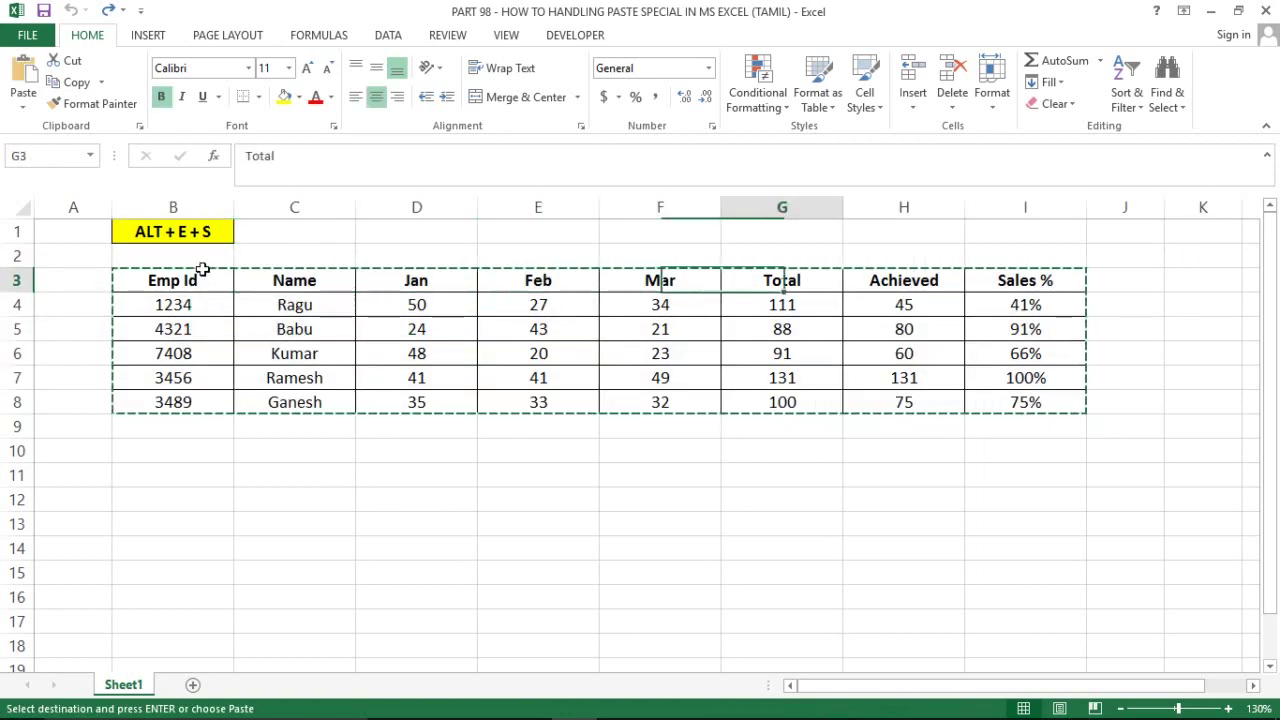
key("Right")
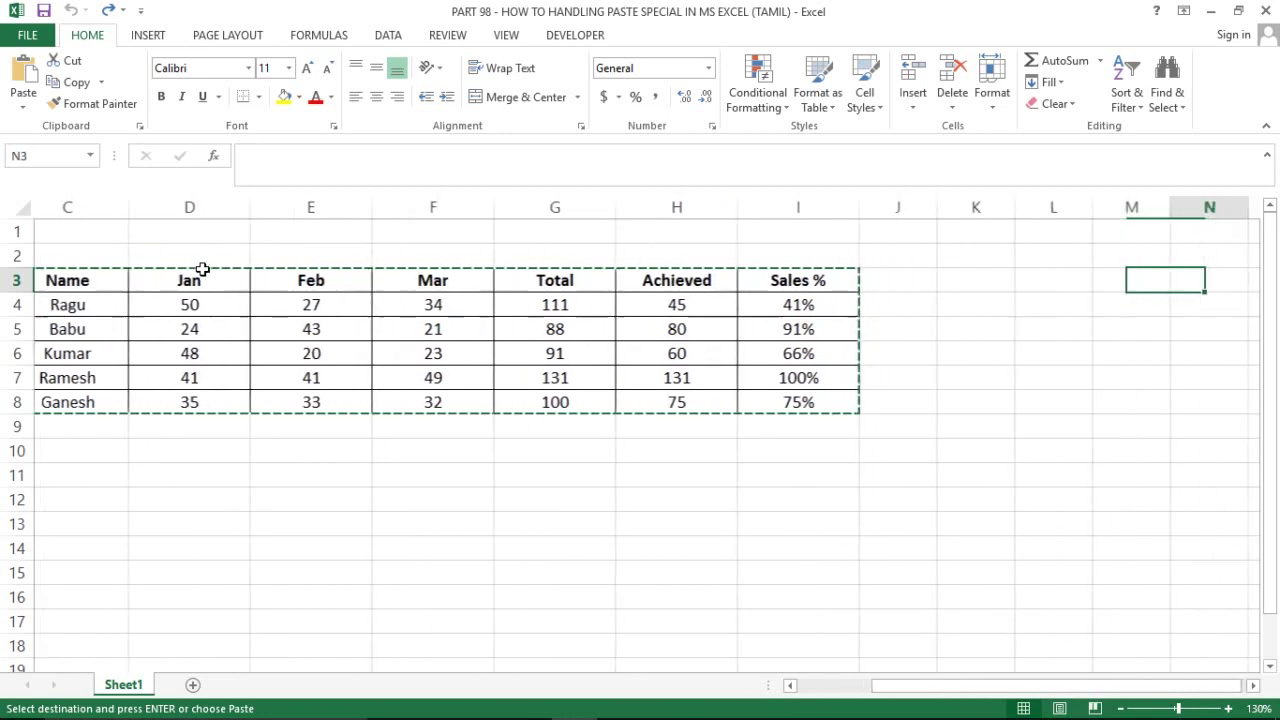
key("Left")
key("Right")
key("Left")
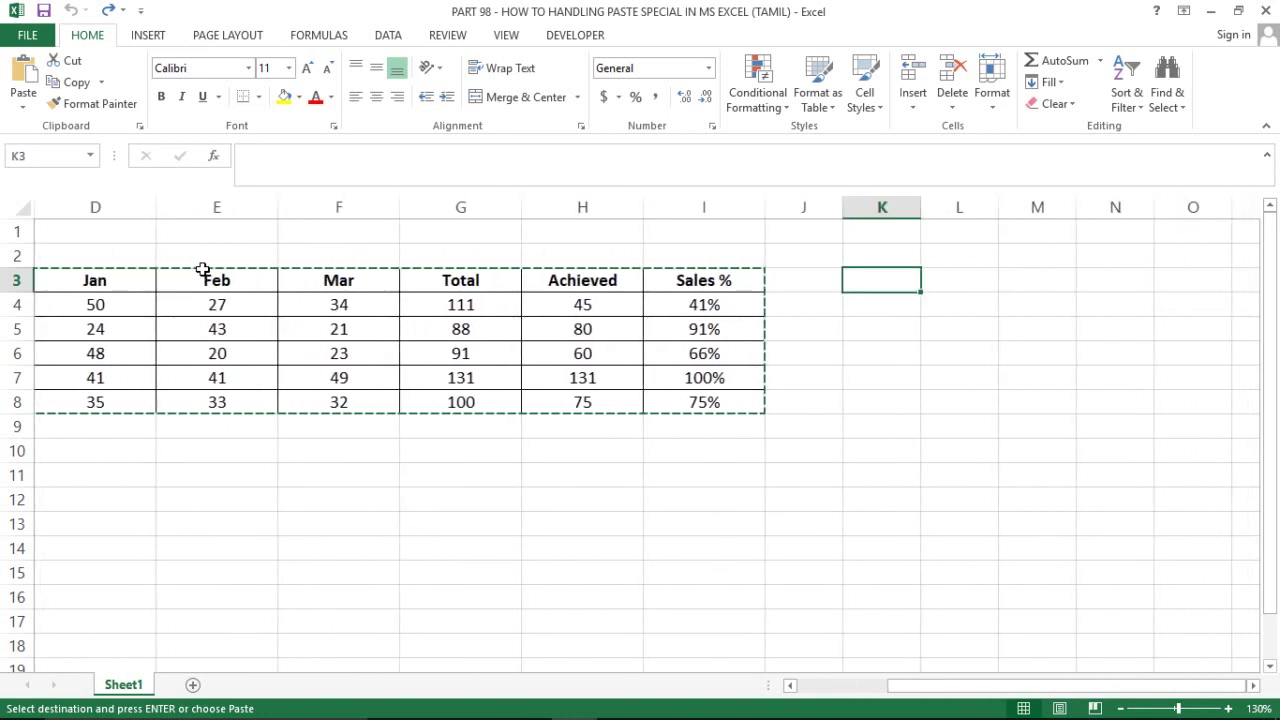
key("ctrl+space")
key("shift+Right")
key("shift+Right")
key("shift+Right")
key("shift+Right")
key("shift+Right")
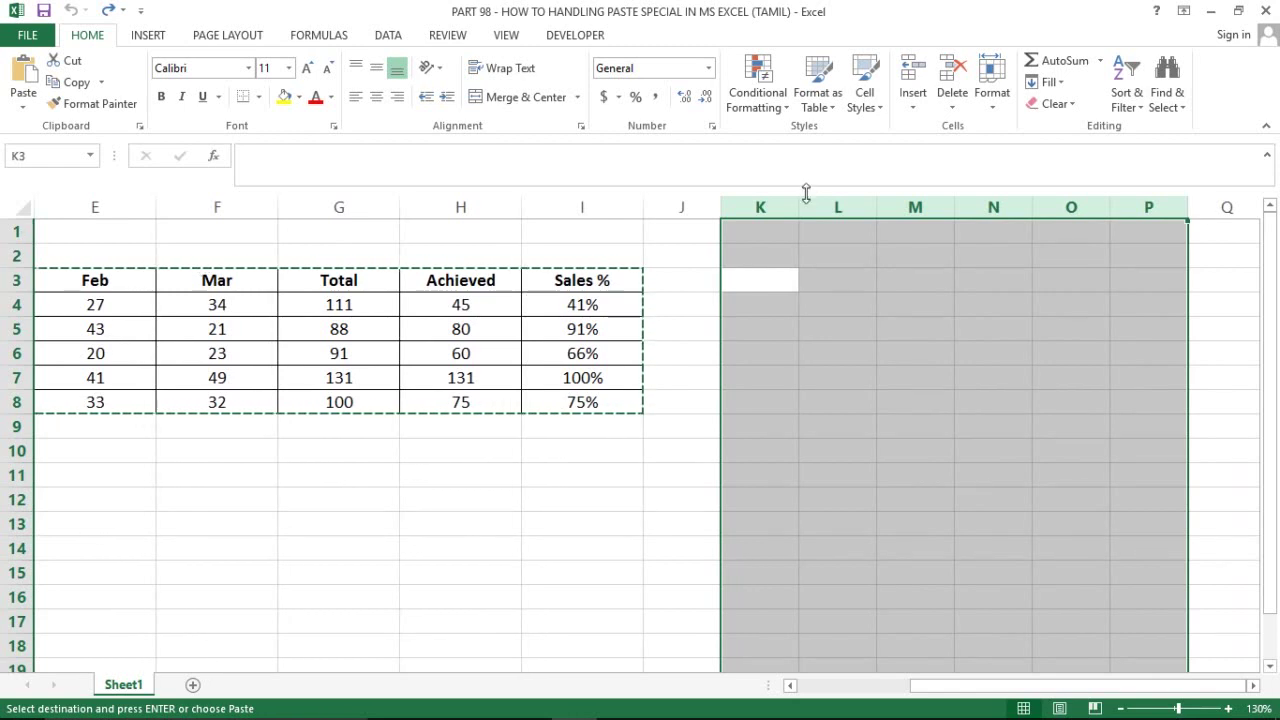
left_click_drag(802, 204, 757, 209)
Paste only the copied table's column widths at K3 using the Paste Special option Column widths.
left_click(740, 268)
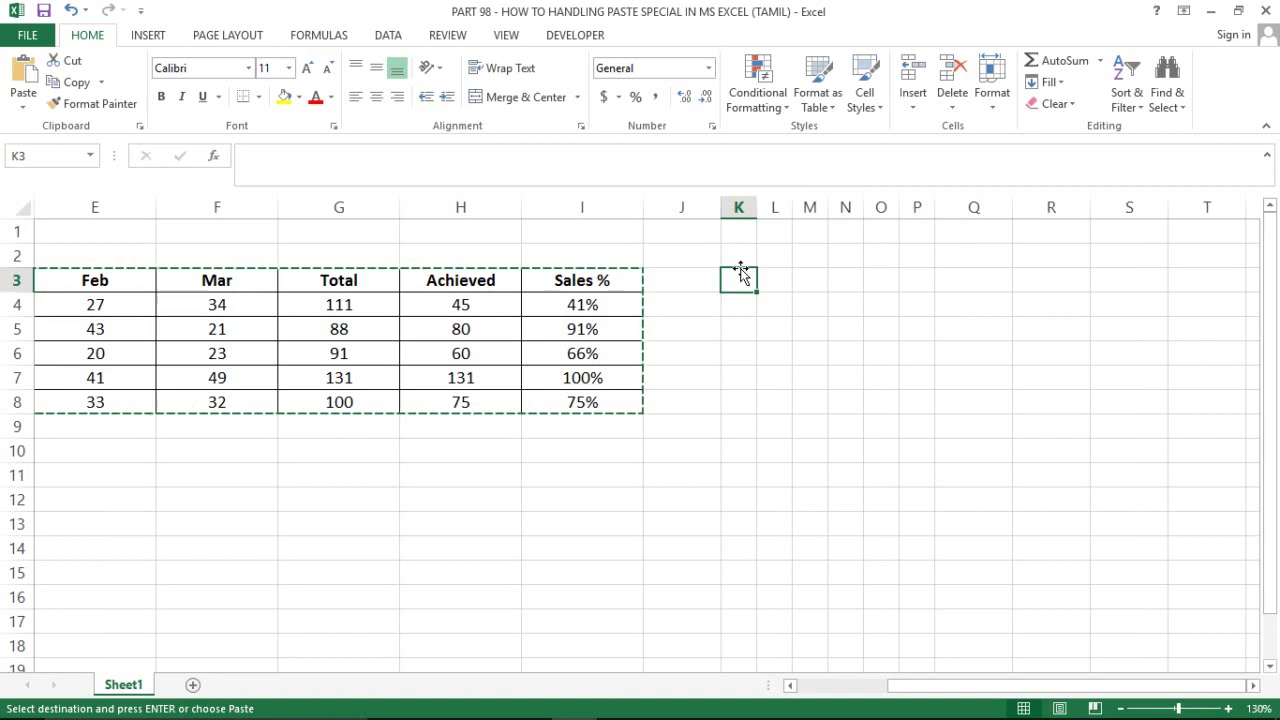
key("alt+e")
key("s")
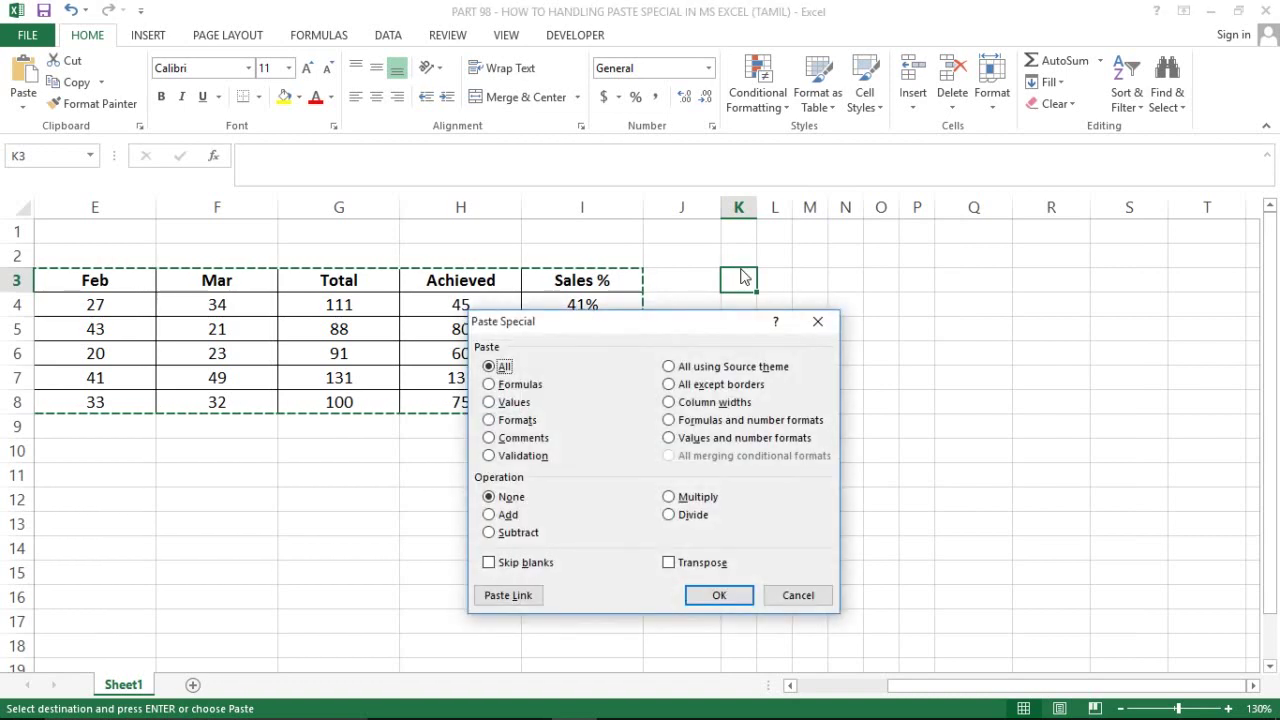
left_click(700, 403)
left_click(721, 596)
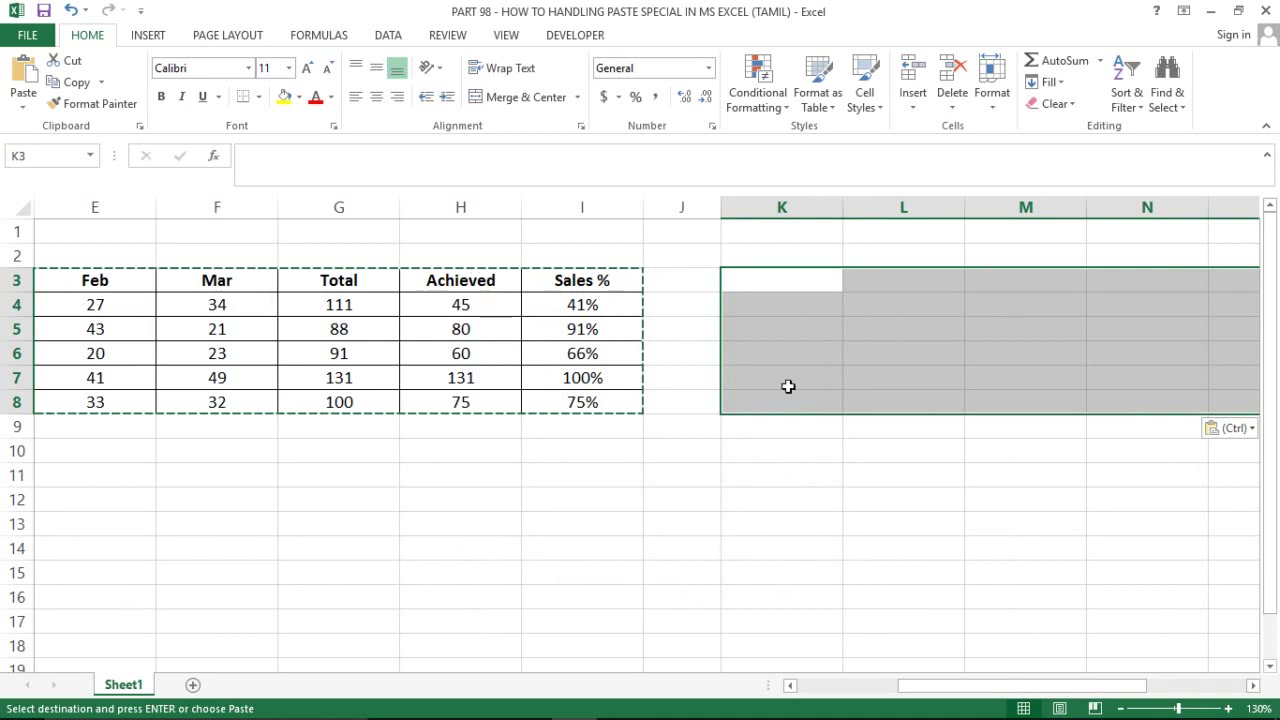
Go back to B13, and undo the column-width paste and the narrowing of columns K through P.
left_click(602, 589)
key("Home")
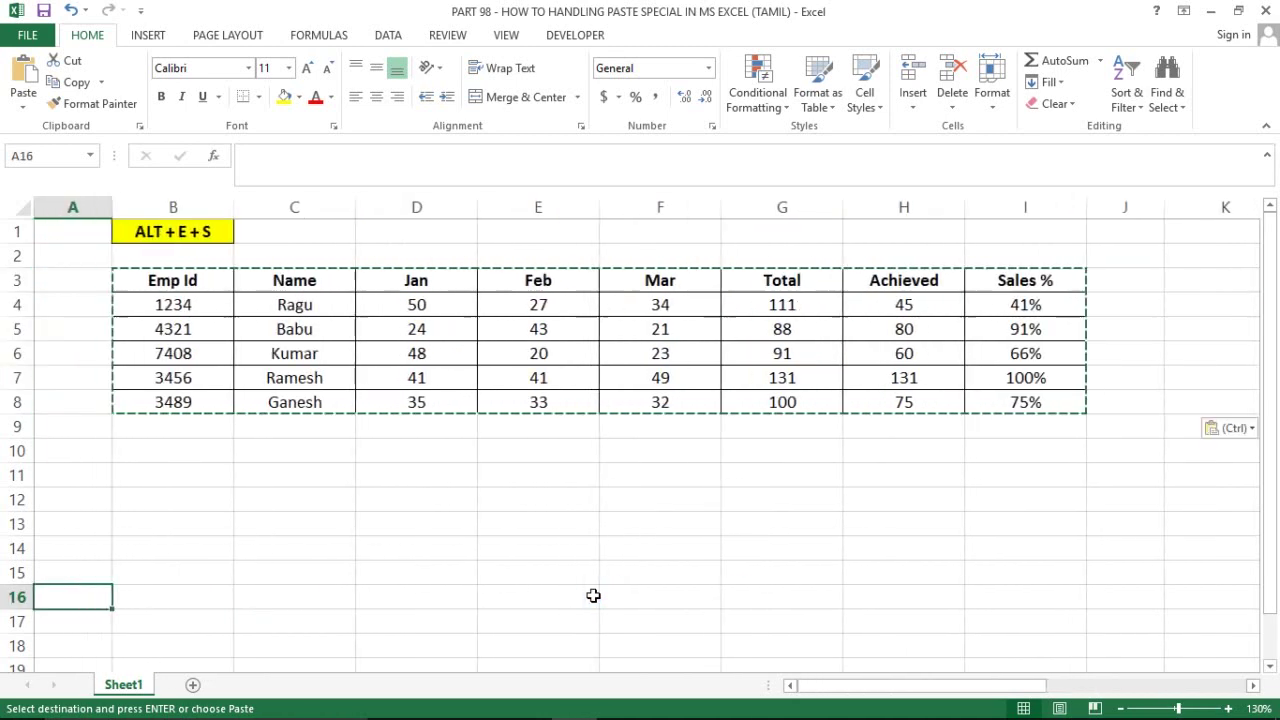
key("Right")
key("Right")
key("Left")
key("Up")
key("Up")
key("Up")
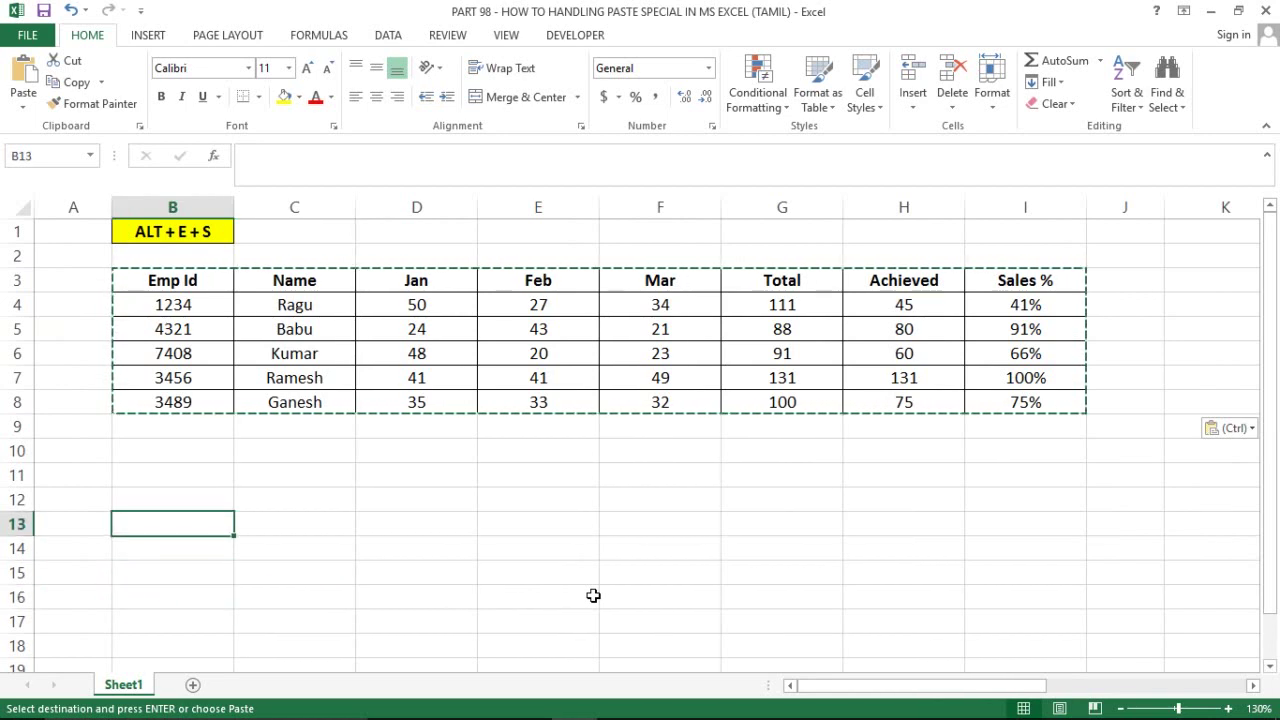
key("ctrl+z")
key("ctrl+y")
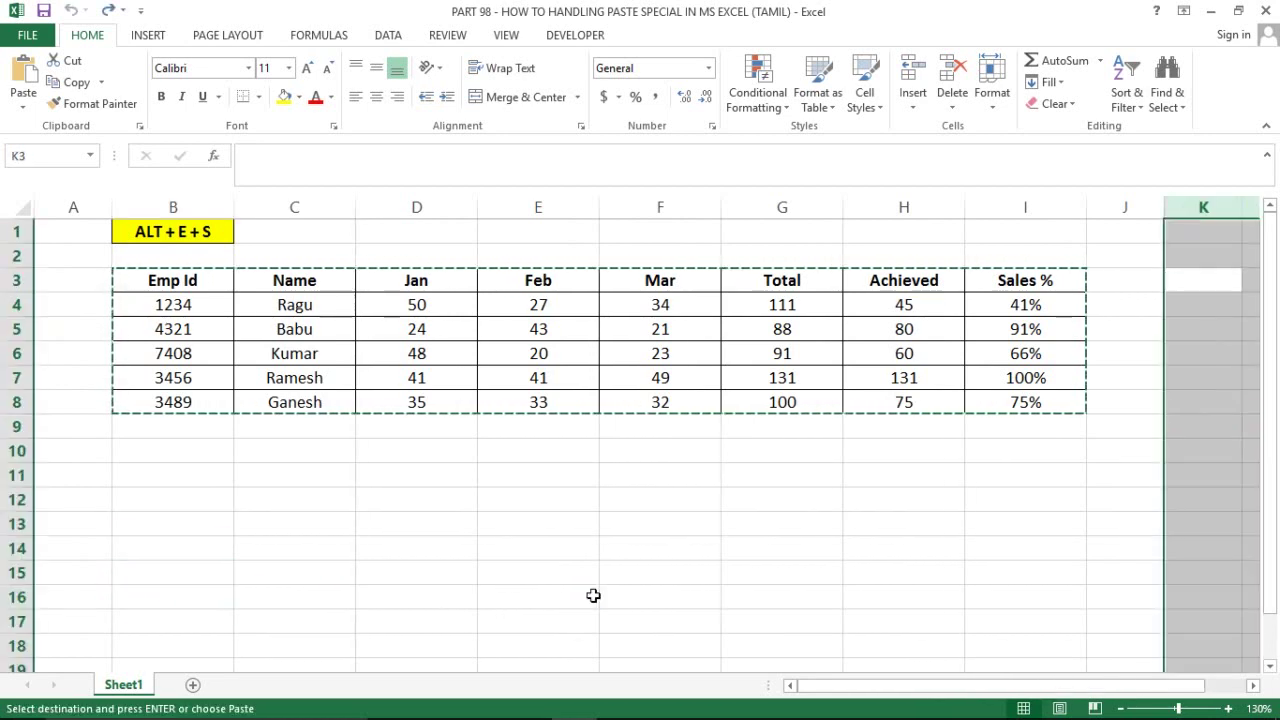
Select the sales table B3:I8 as the source and paste it at B11 using the Paste Special option Formulas and number formats.
left_click(214, 344)
key("ctrl+Up")
key("ctrl+shift+Down")
key("ctrl+shift+Right")
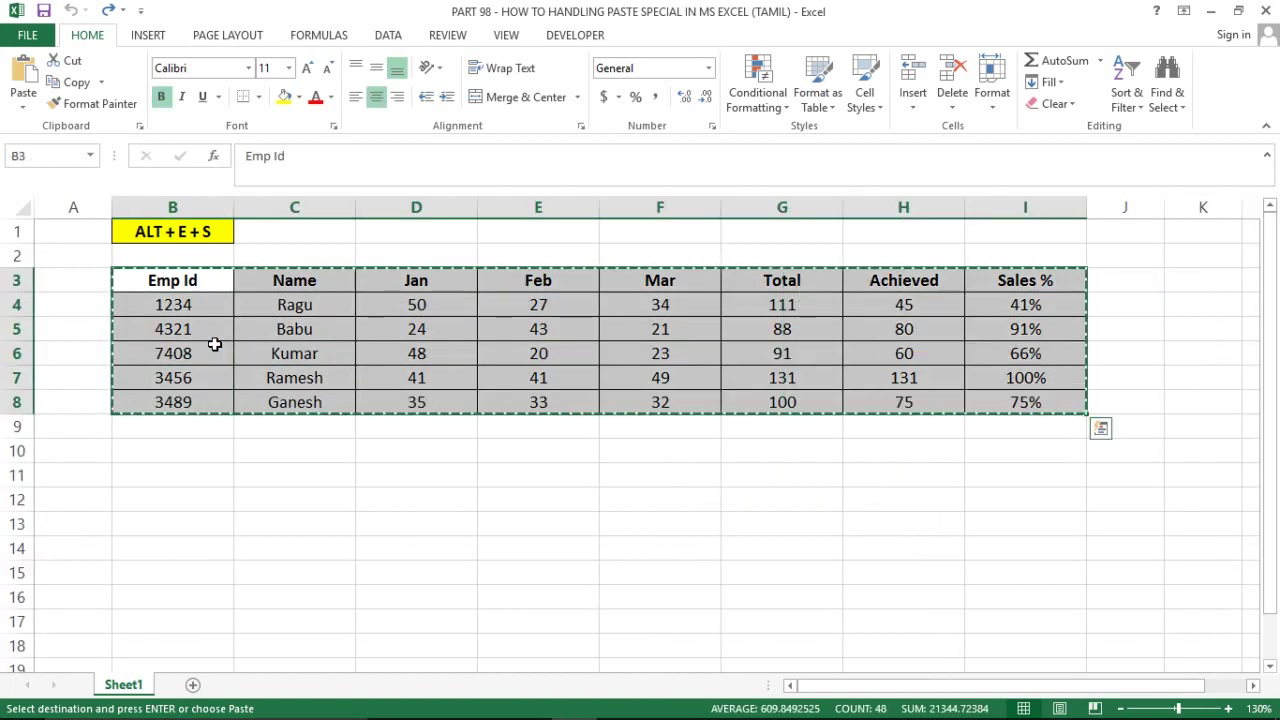
key("Down")
key("Down")
key("Down")
key("Down")
key("Down")
key("Down")
key("Down")
key("Down")
key("alt+e")
key("s")
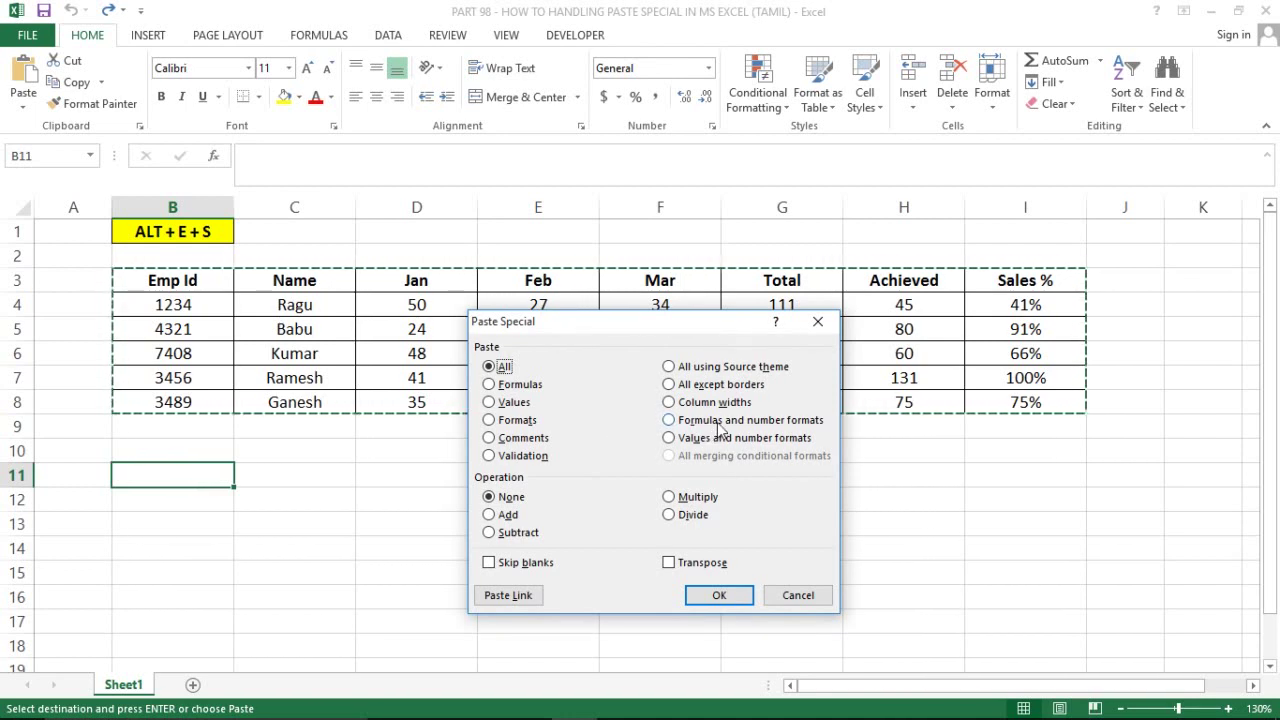
left_click(721, 424)
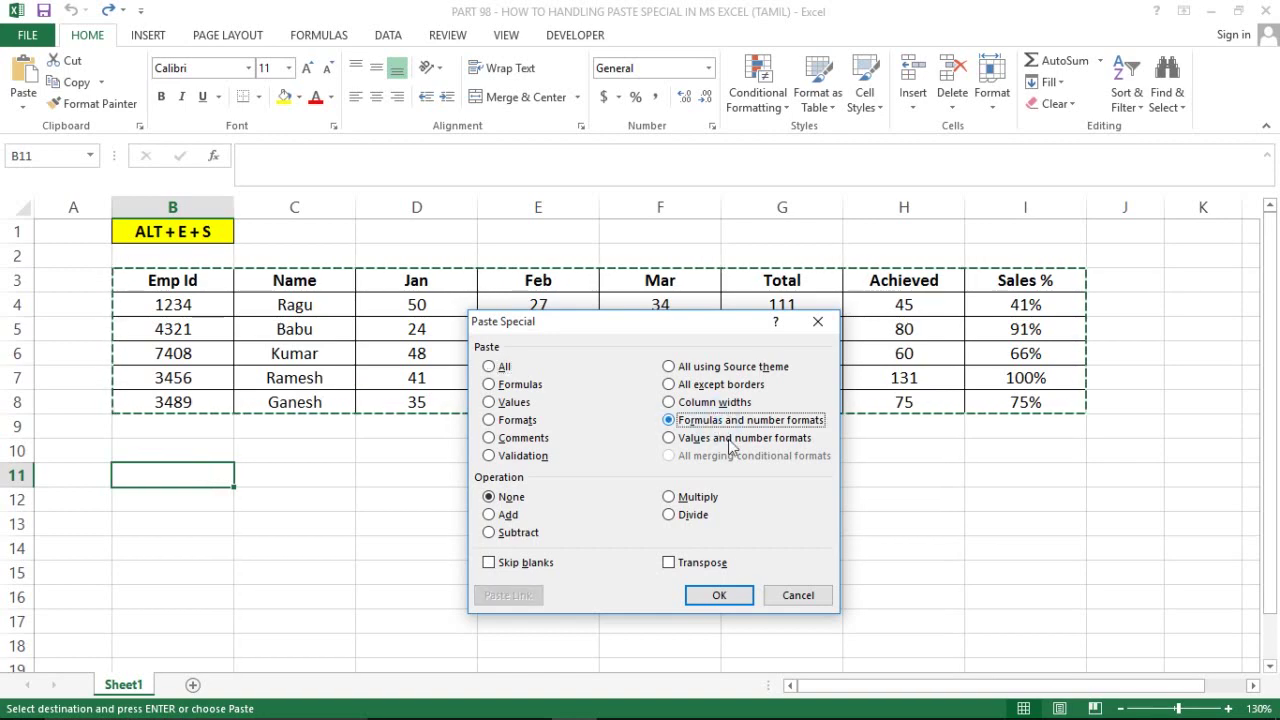
left_click(719, 596)
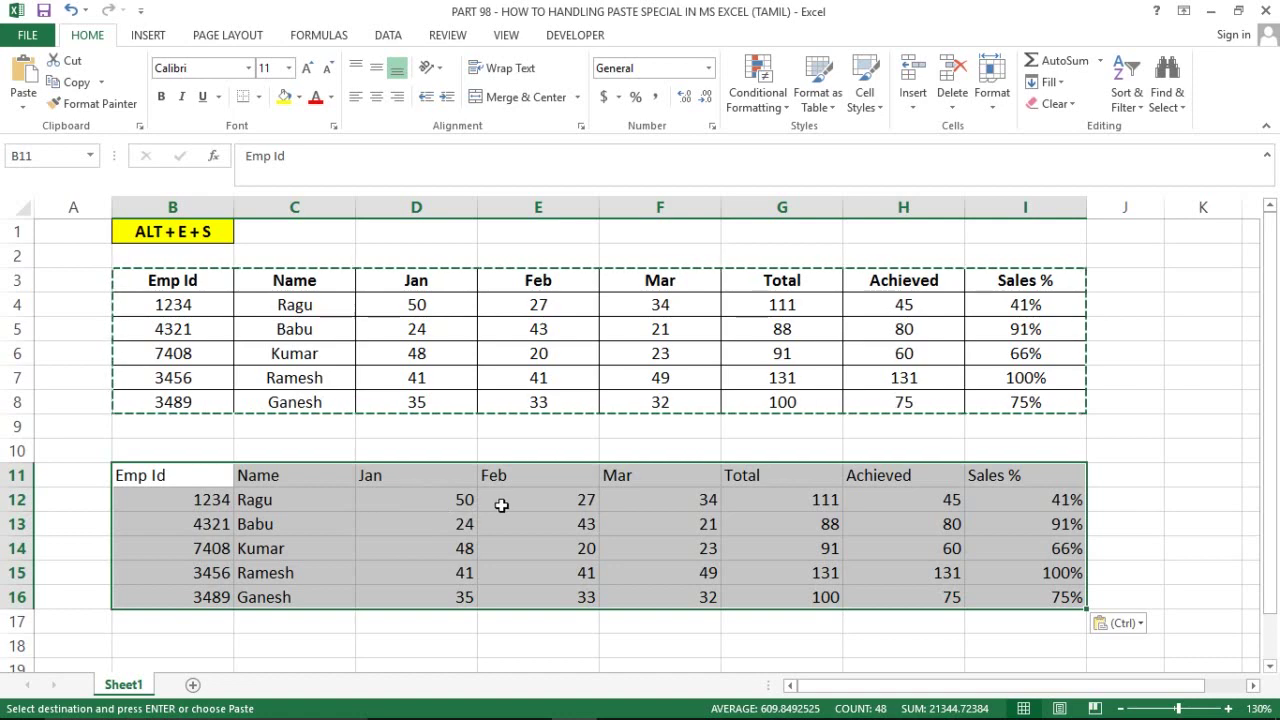
Inspect the cell contents behind the pasted Sales % in I12 and Total in G12.
left_click(958, 509)
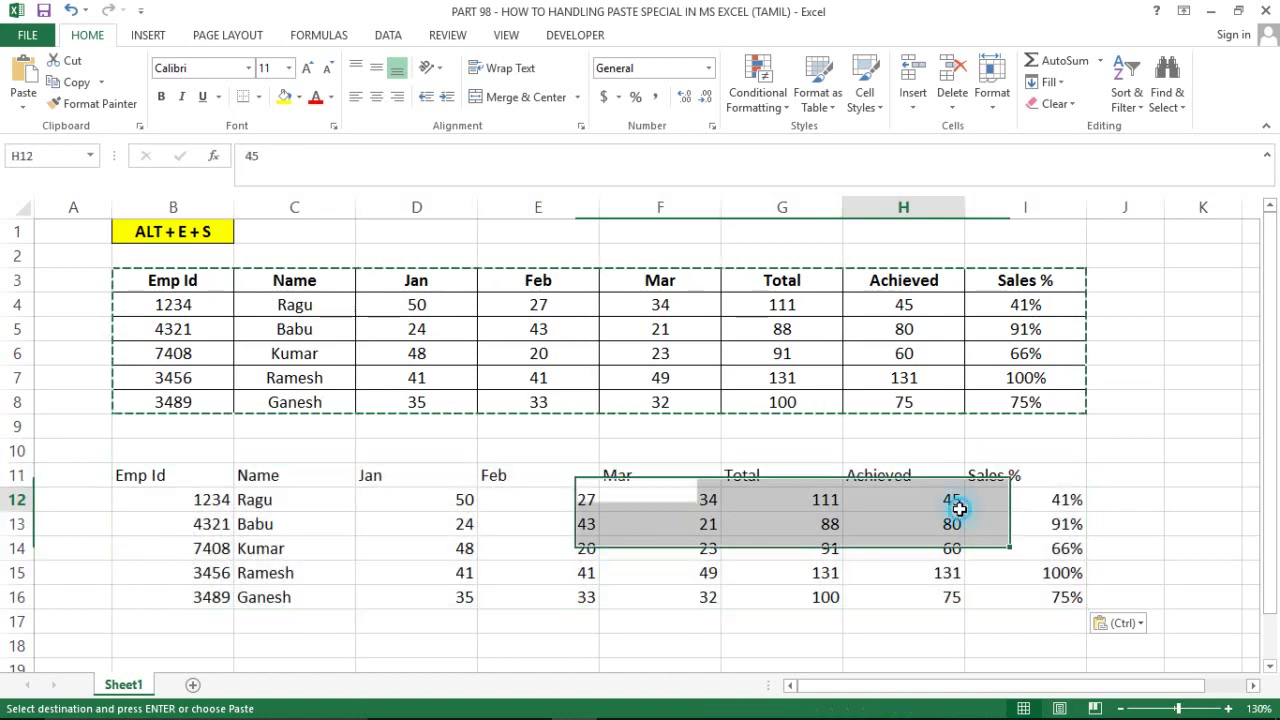
key("Right")
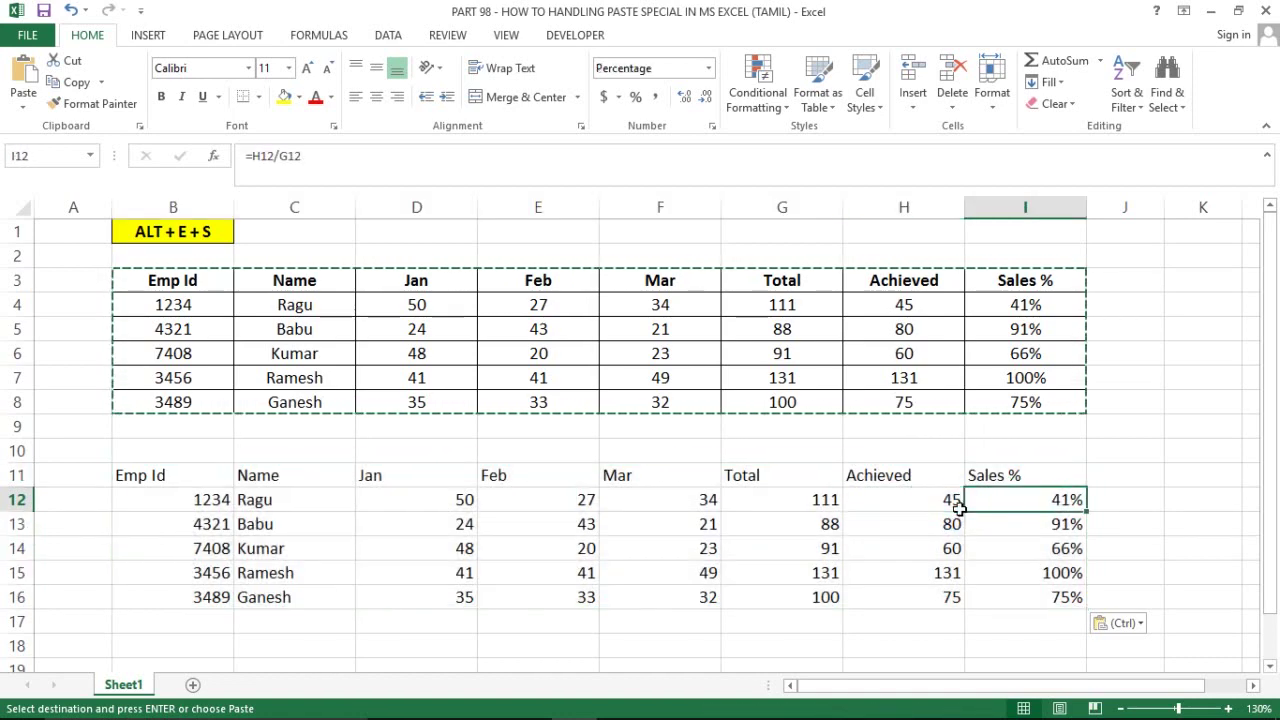
key("F2")
left_click(958, 509)
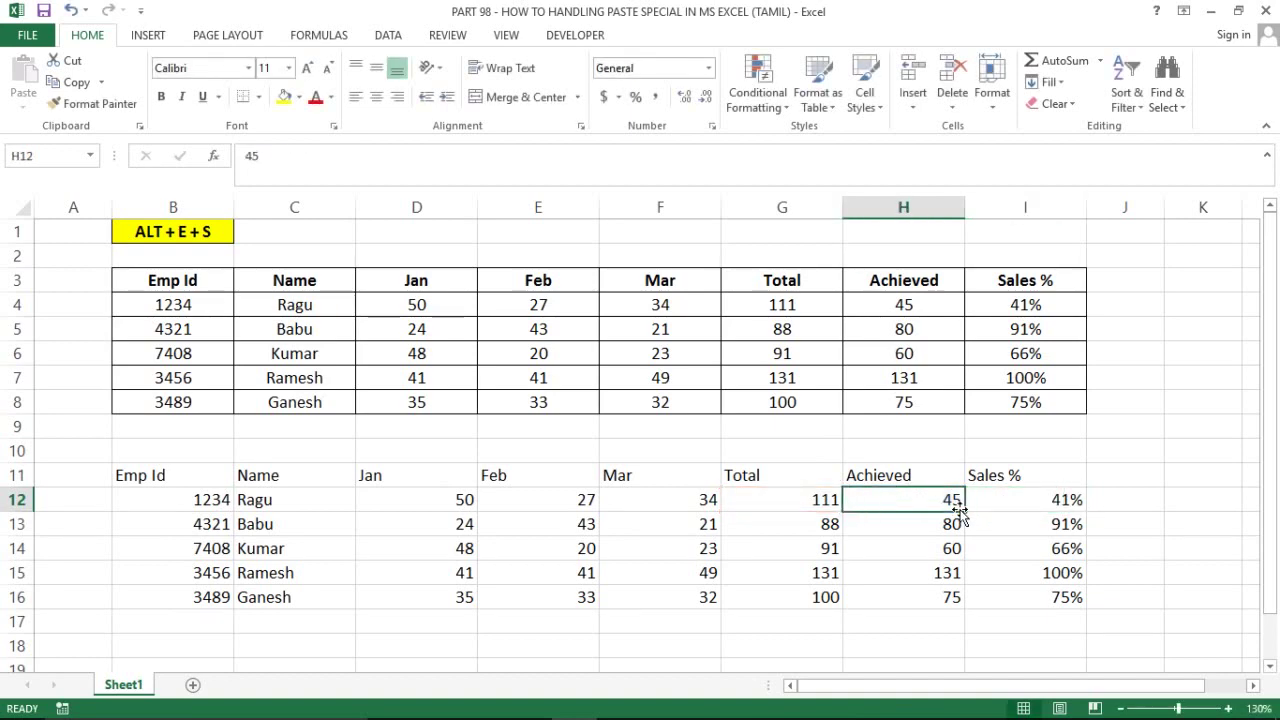
key("Left")
key("F2")
key("Escape")
key("Left")
key("Left")
key("Left")
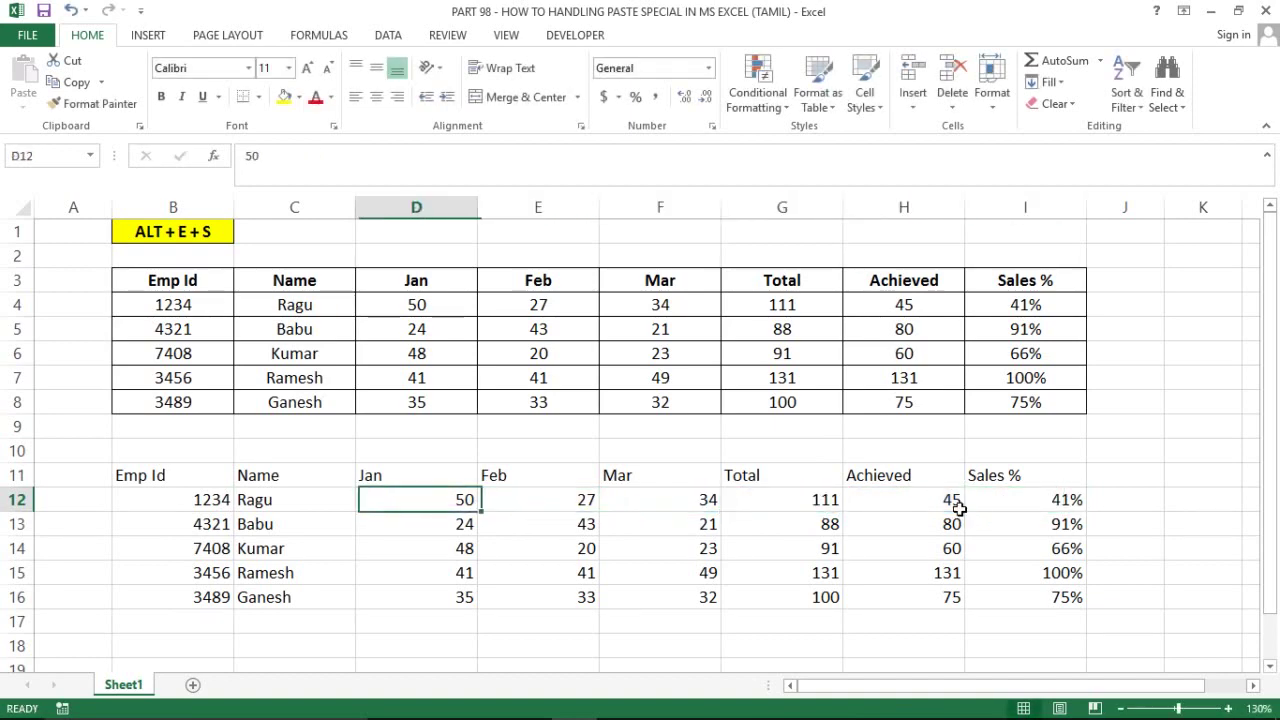
key("Left")
key("Left")
key("Left")
Select the pasted table B11:I16, go back to B11, and undo the Formulas and number formats paste.
key("ctrl+Home")
key("Right")
key("Down")
key("Down")
key("Down")
key("Down")
key("Down")
key("Down")
key("Down")
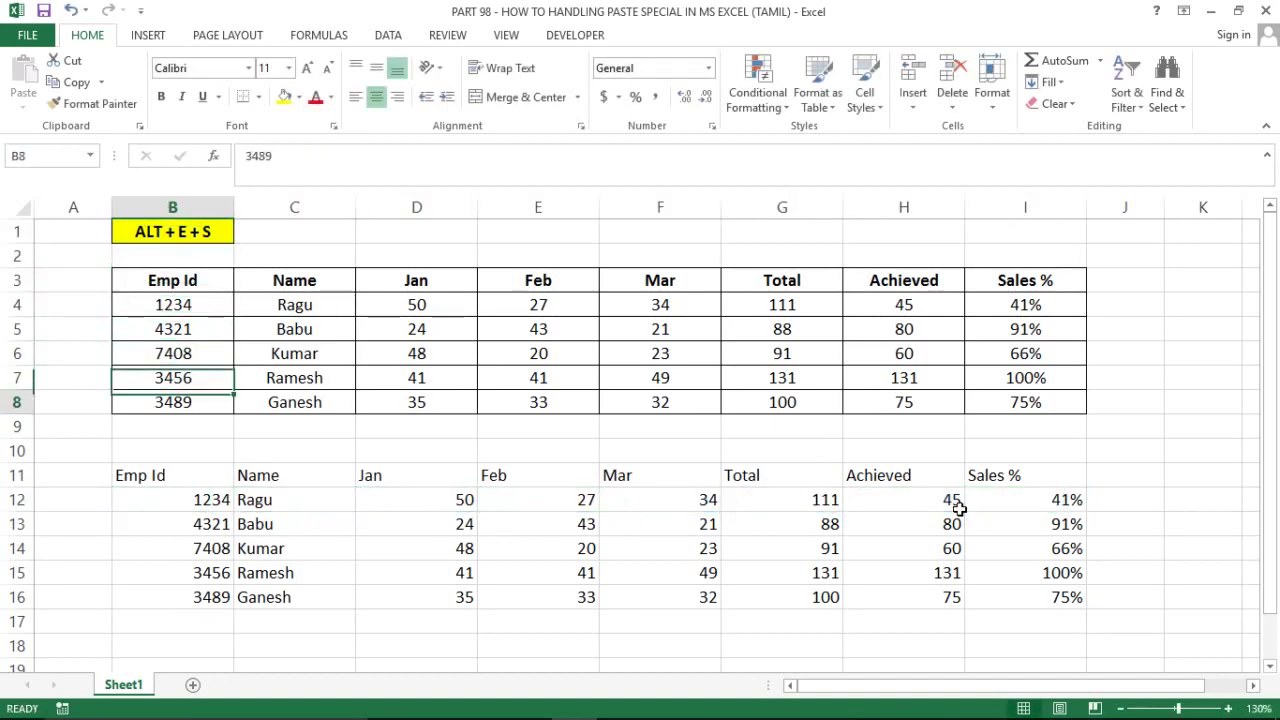
key("Down")
key("Down")
key("Down")
key("ctrl+shift+Down")
key("shift+Right")
key("shift+Right")
key("shift+Right")
key("shift+Right")
key("shift+Right")
key("shift+Right")
key("shift+Right")
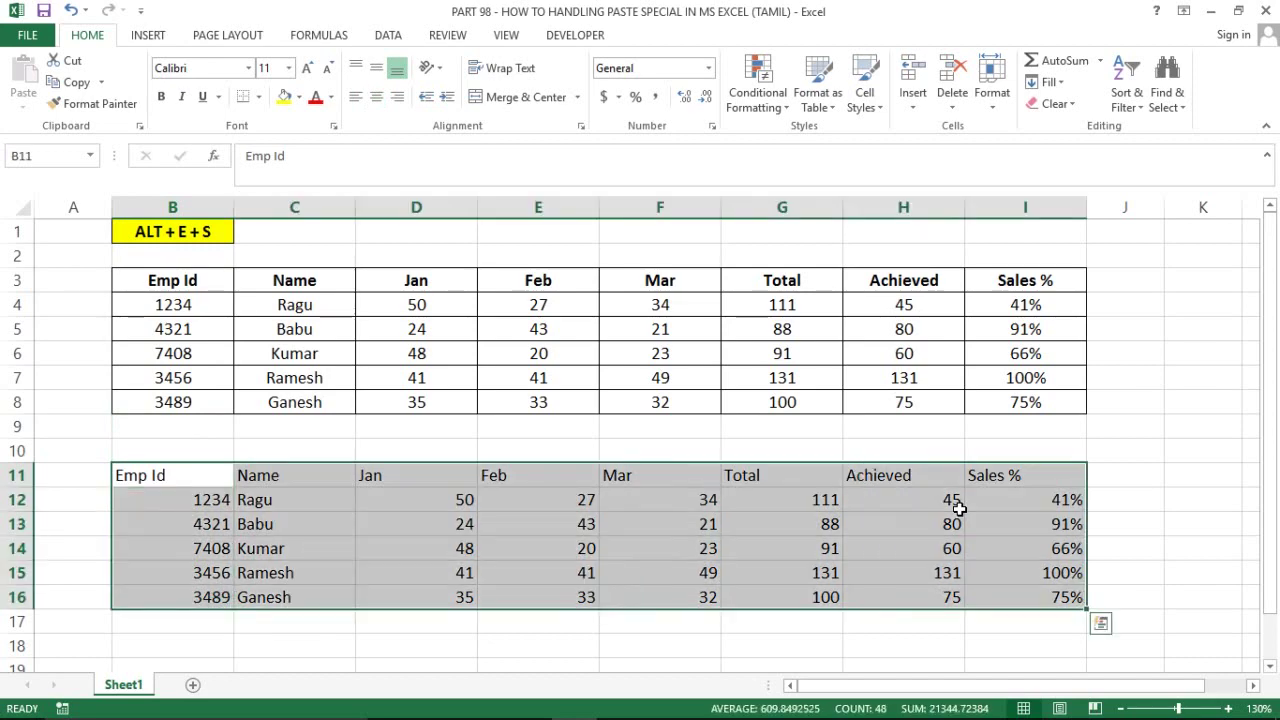
key("Left")
key("Right")
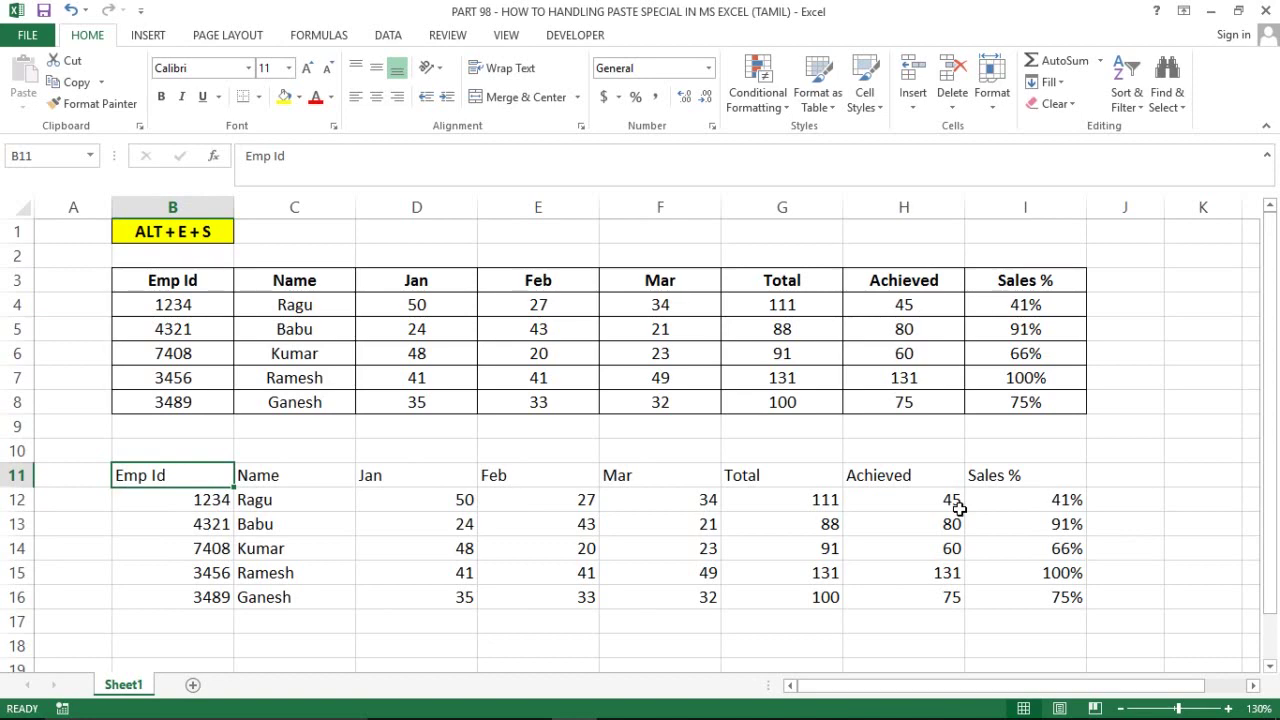
key("ctrl+z")
Paste the copied sales table at B11 using the Paste Special option Values and number formats.
key("alt+e")
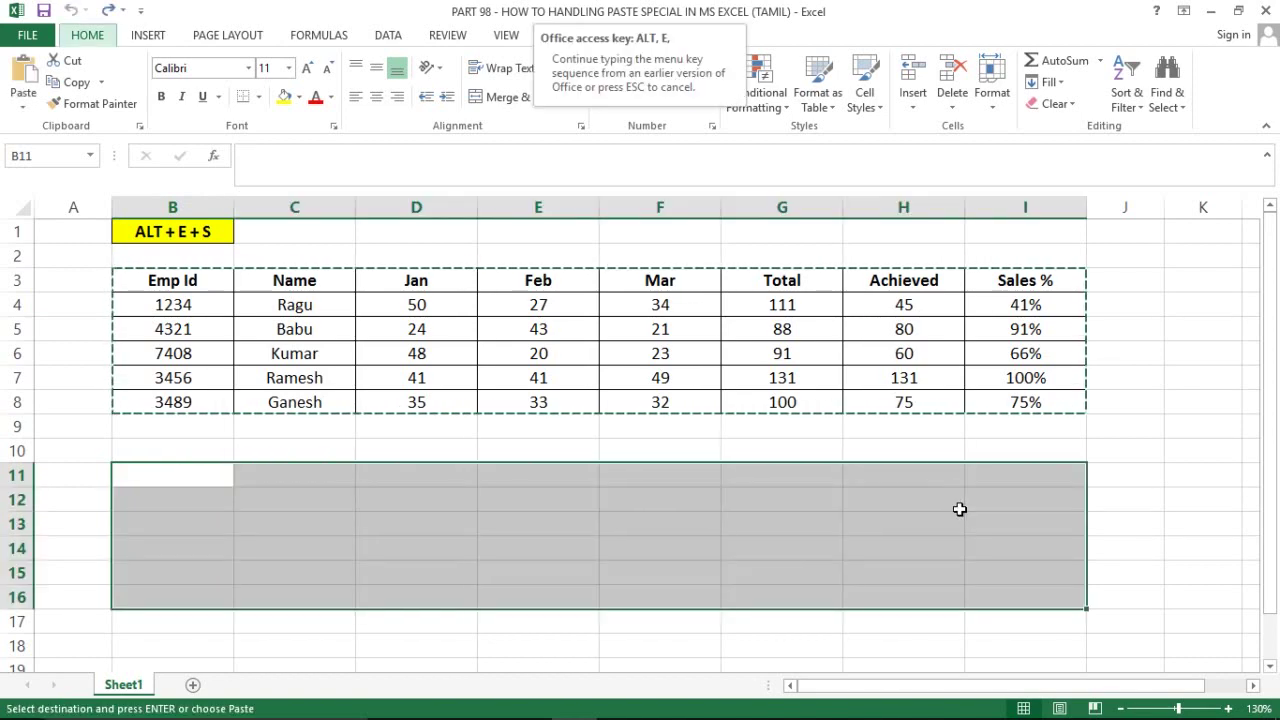
key("s")
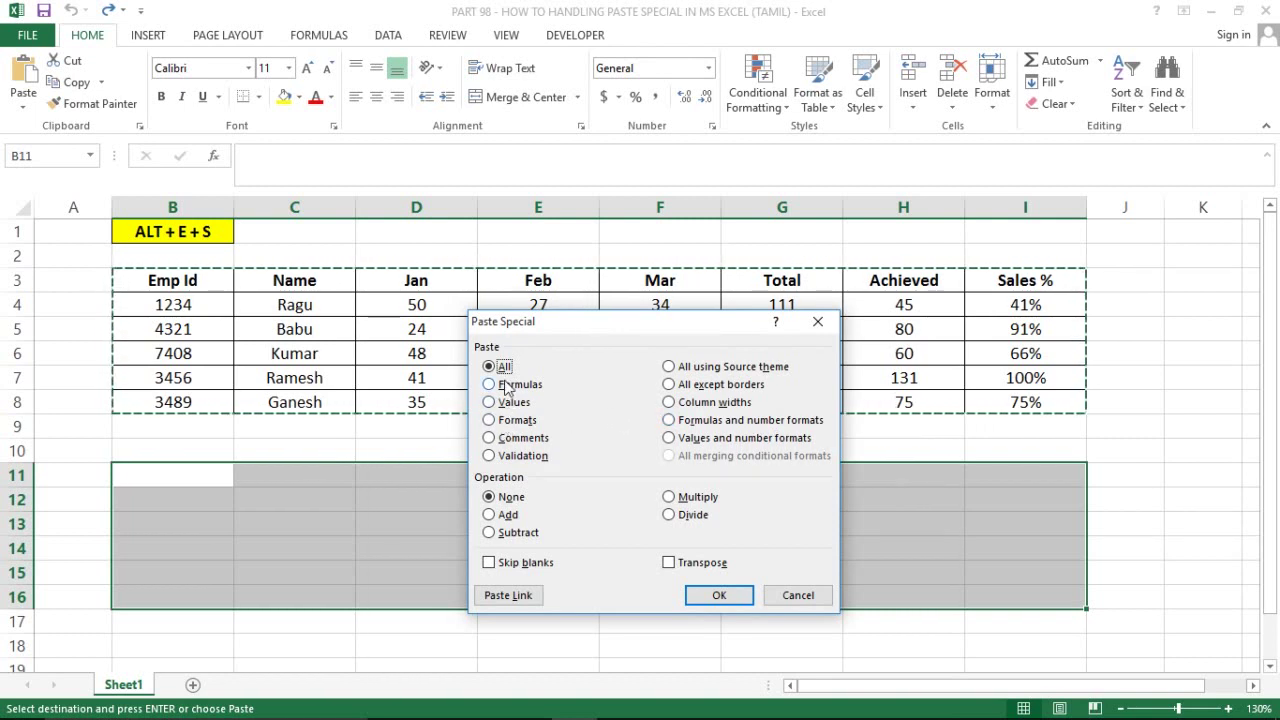
left_click(692, 440)
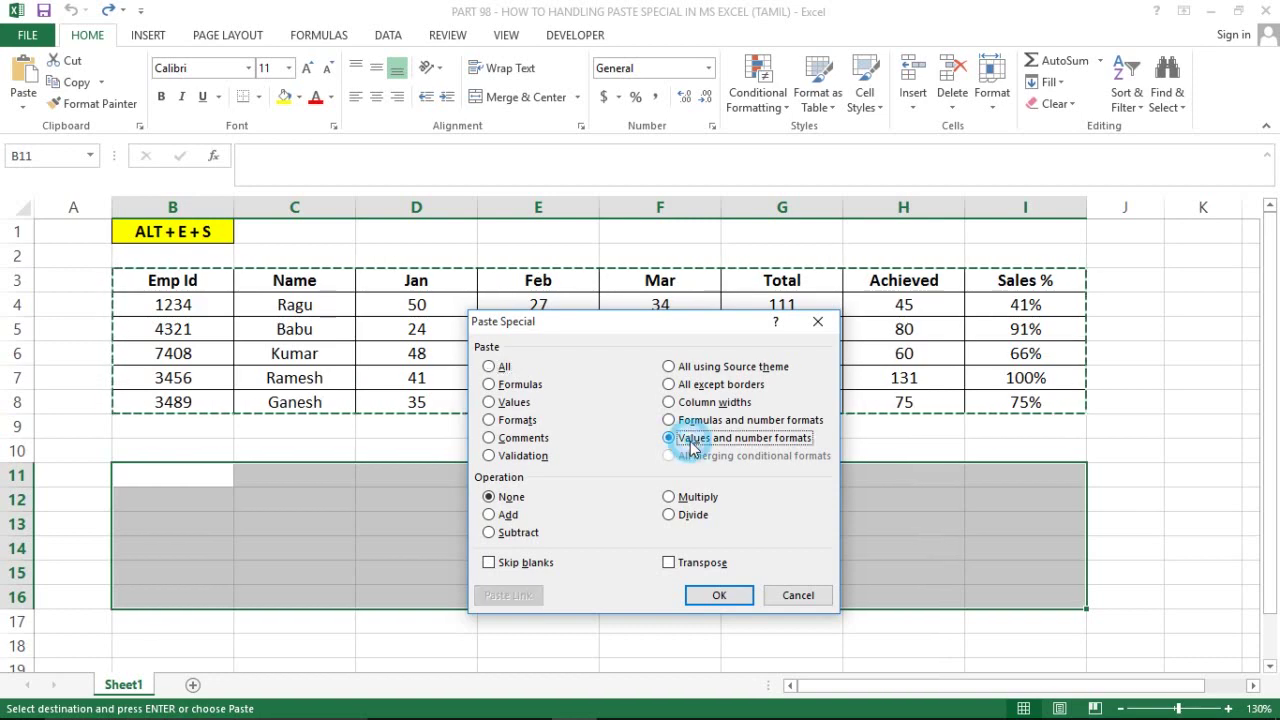
left_click(713, 595)
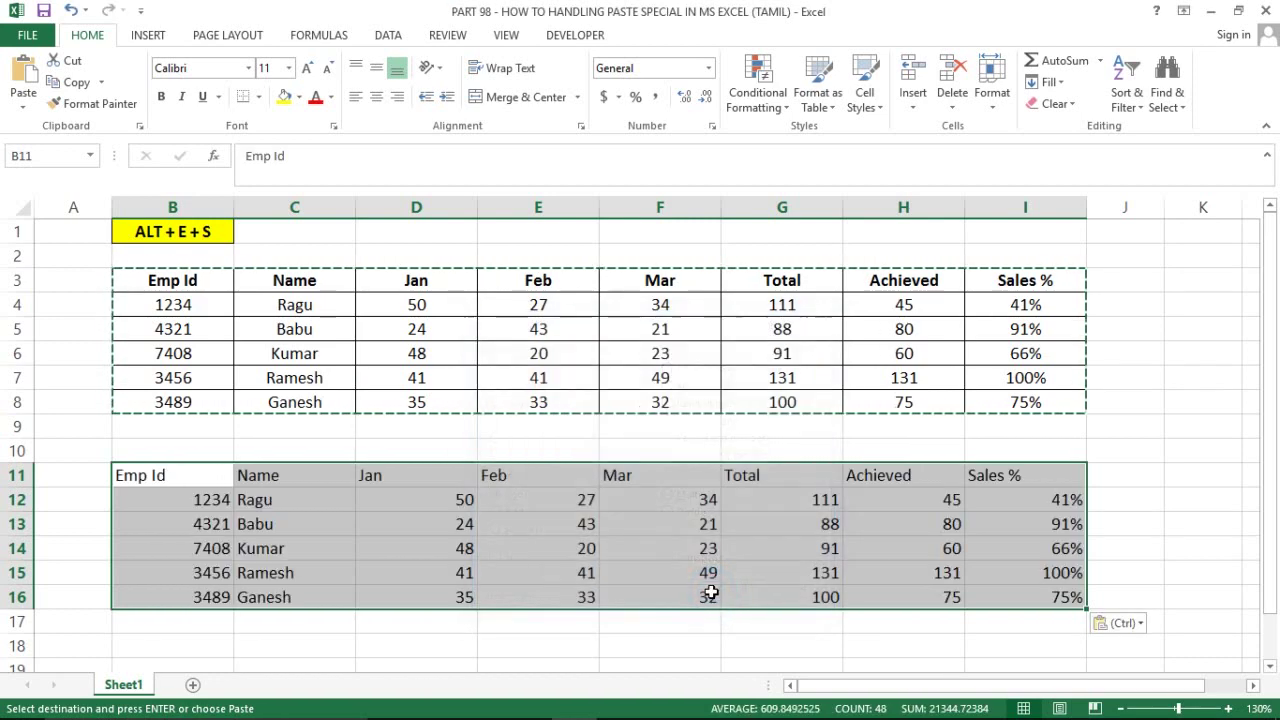
Check whether the pasted Sales % cell I12 holds a value or a formula.
left_click(935, 516)
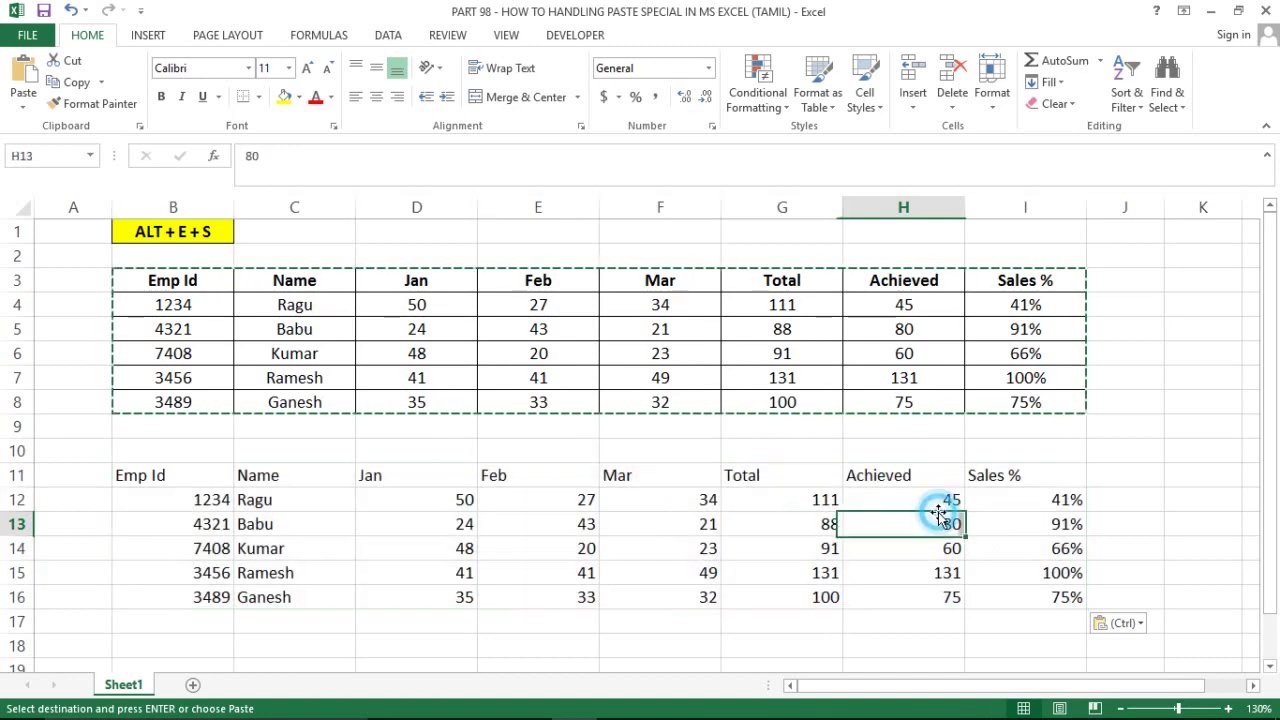
key("Right")
key("Up")
key("Up")
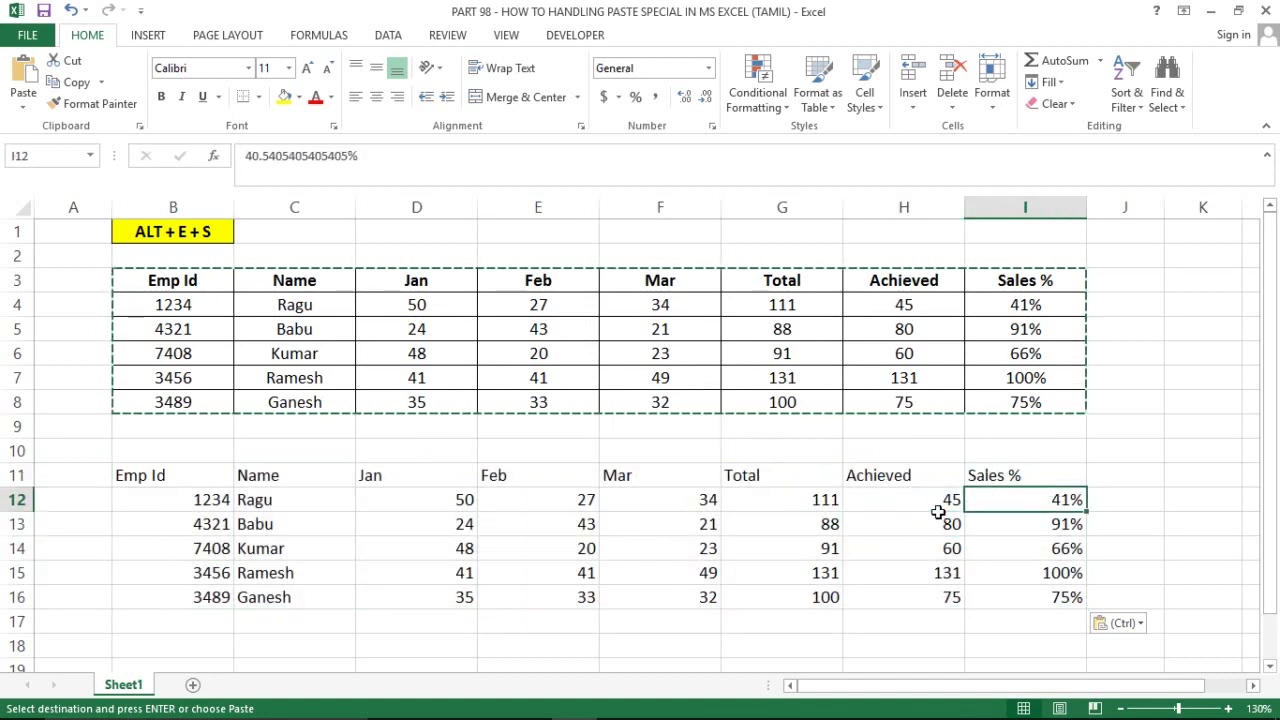
Select the pasted table B11:I16 and undo the Values and number formats paste.
key("Down")
key("Down")
key("Left")
key("Left")
key("Left")
key("Left")
key("Left")
key("Left")
key("Left")
key("Left")
key("Right")
key("Up")
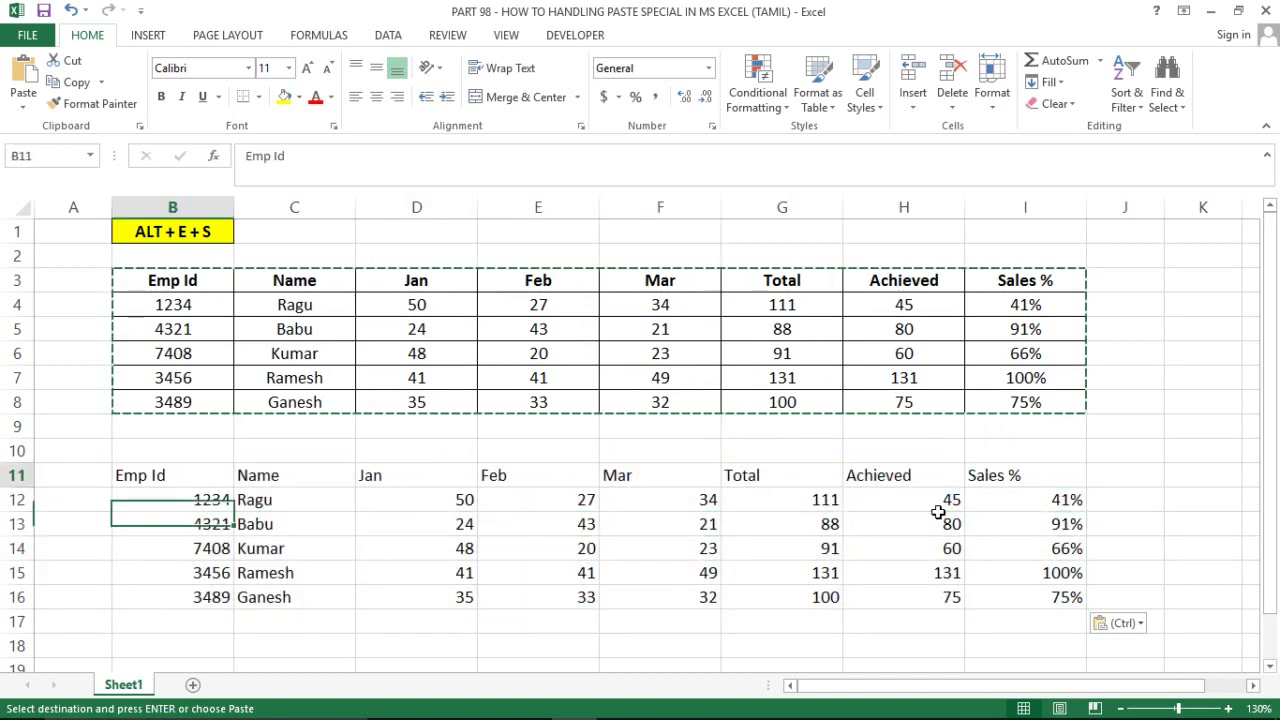
key("Up")
key("shift+Down")
key("shift+Down")
key("shift+Down")
key("shift+Down")
key("shift+Down")
key("shift+Right")
key("shift+Right")
key("shift+Right")
key("shift+Right")
key("shift+Right")
key("shift+Right")
key("shift+Right")
key("Delete")
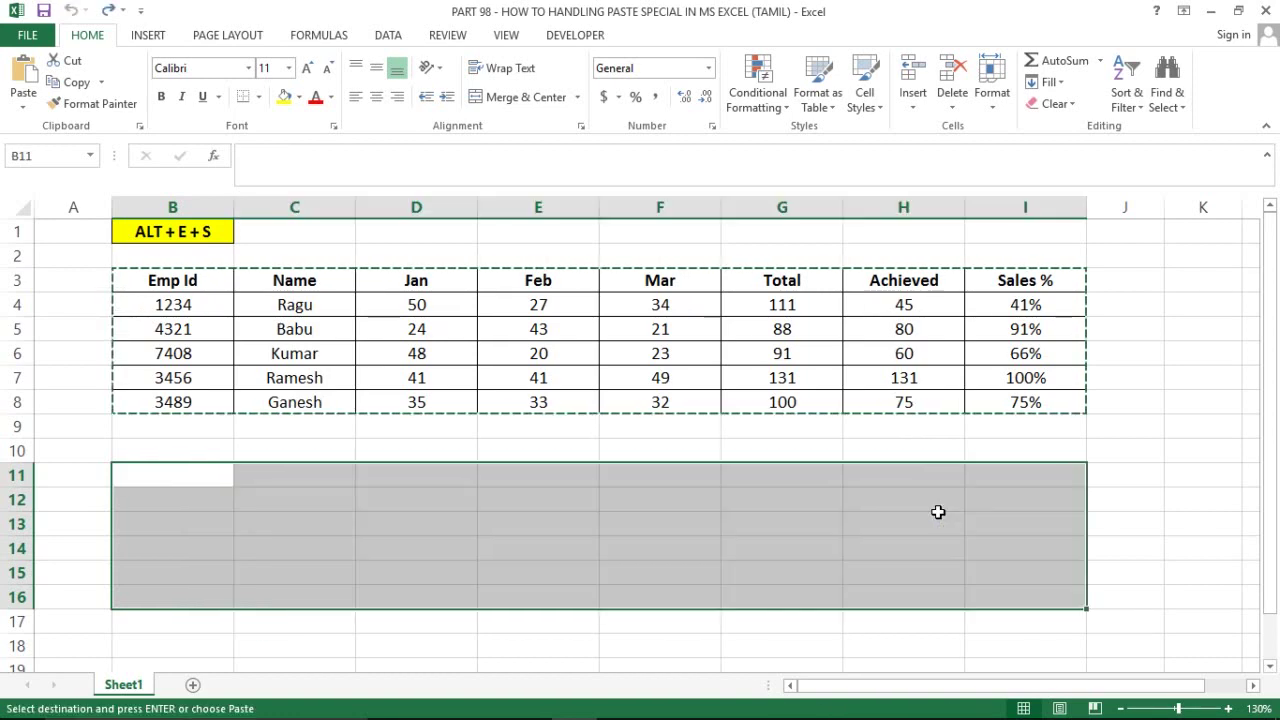
Paste the copied sales table at B11 using the Paste Special option All with Transpose enabled.
key("alt+e")
key("s")
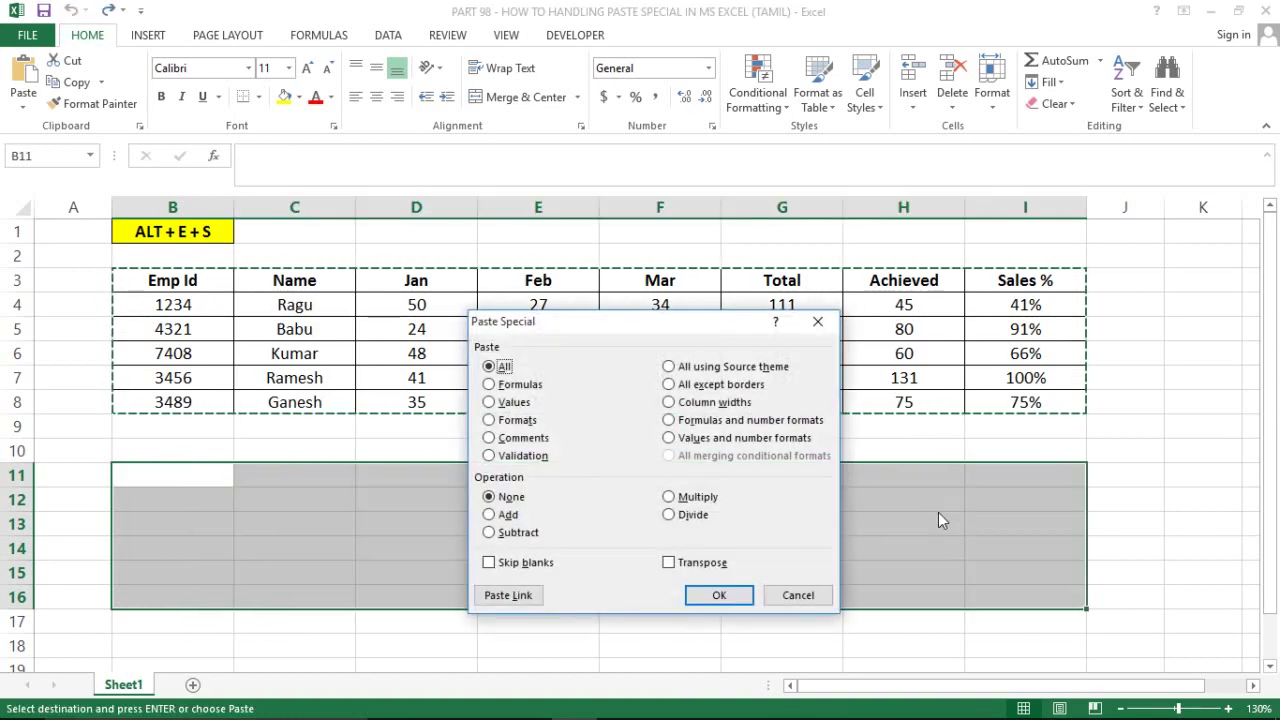
left_click(509, 403)
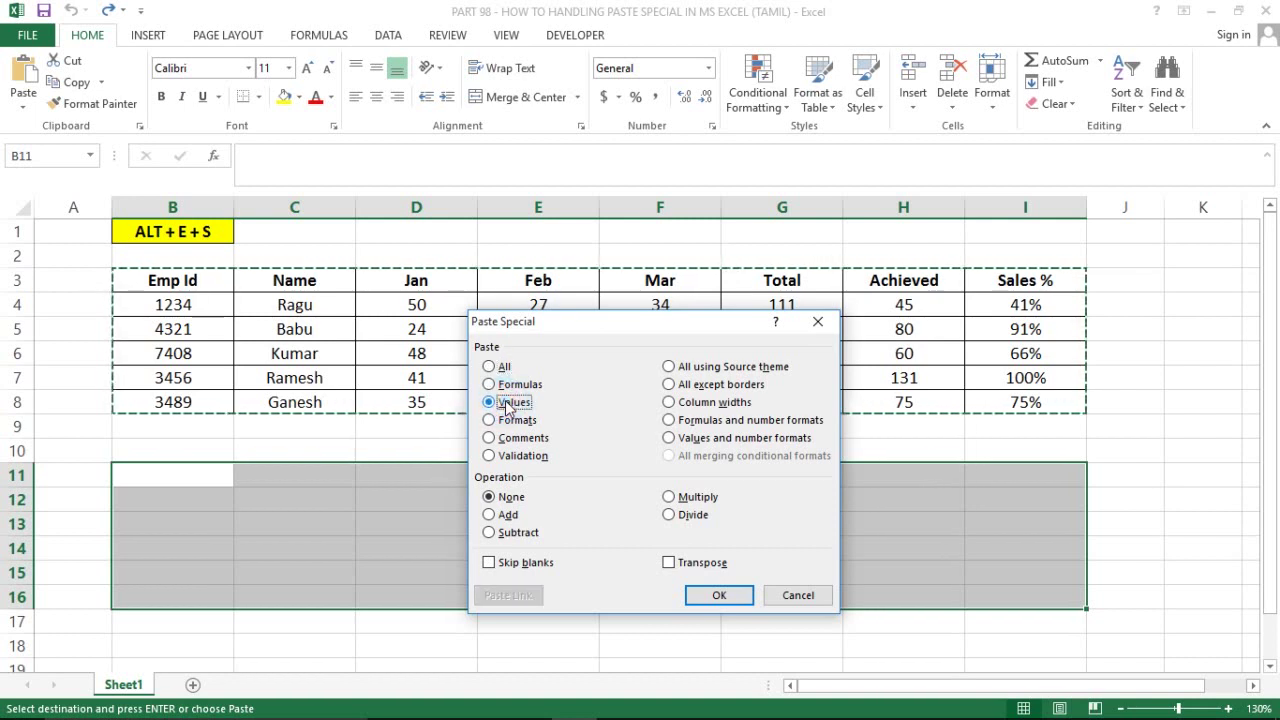
left_click(498, 367)
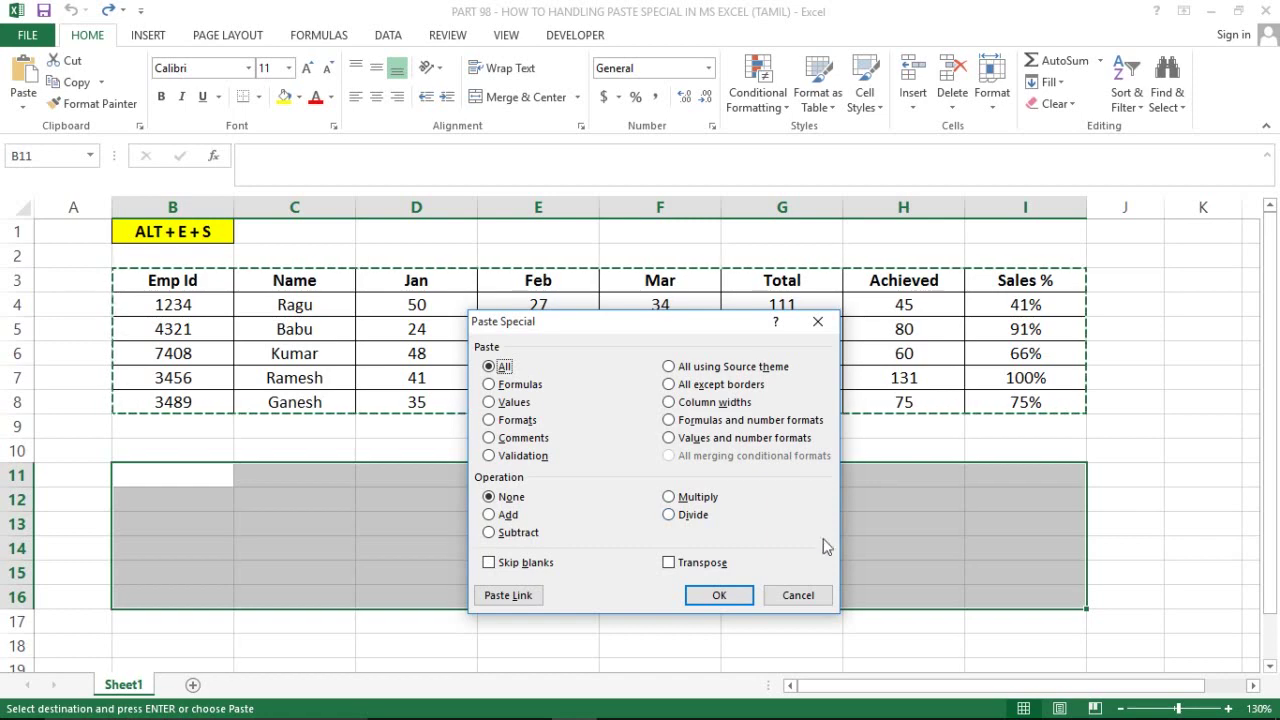
left_click(683, 564)
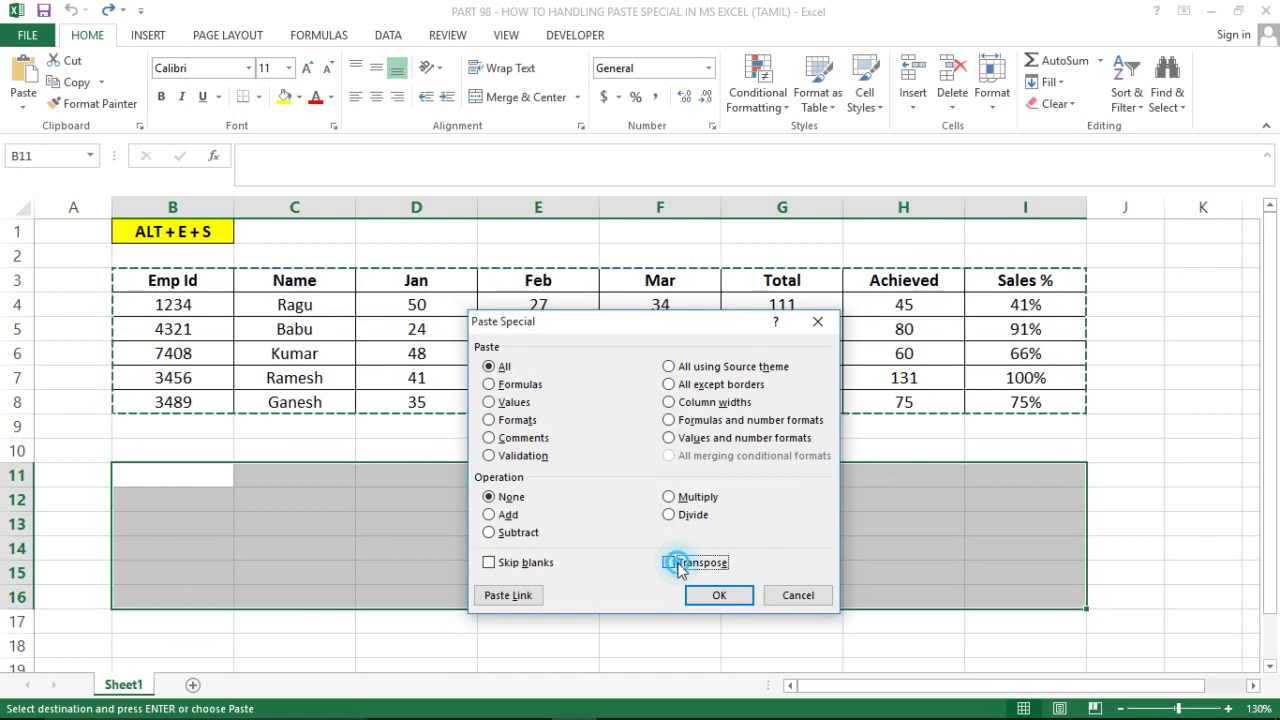
left_click(716, 596)
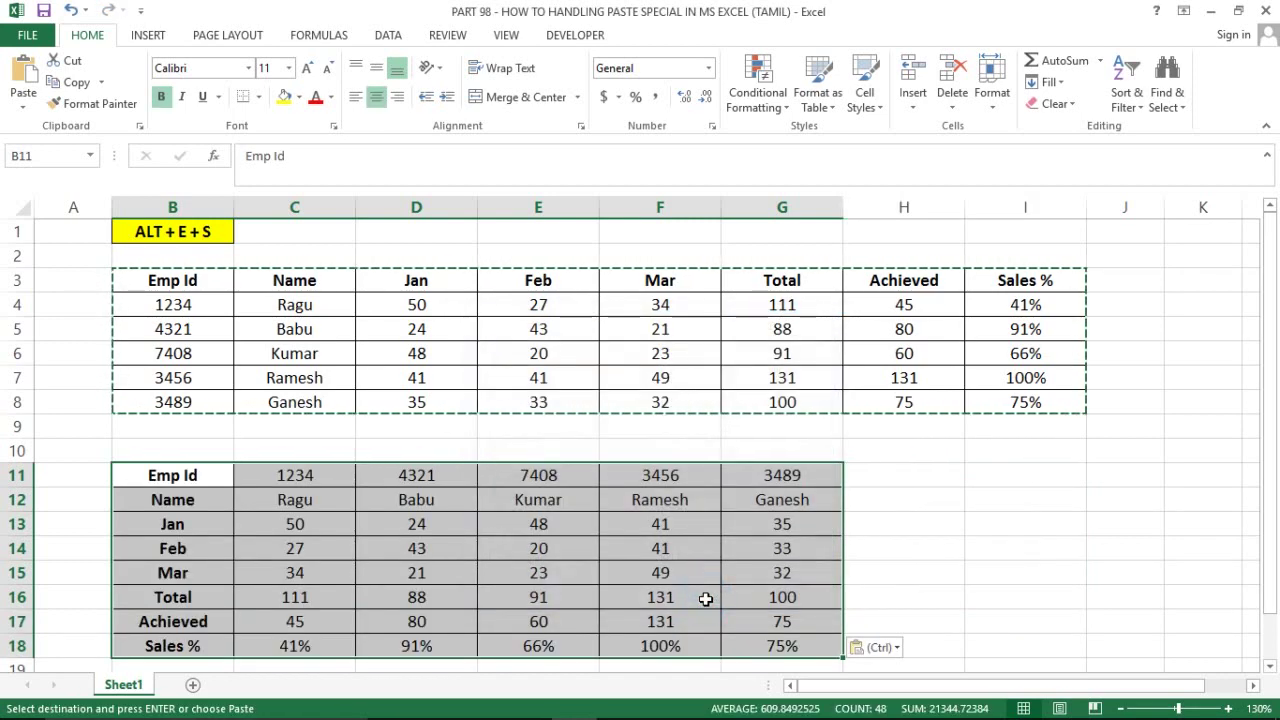
Compare the transposed headings in column B with the source table's header row B3:I3.
left_click(190, 487)
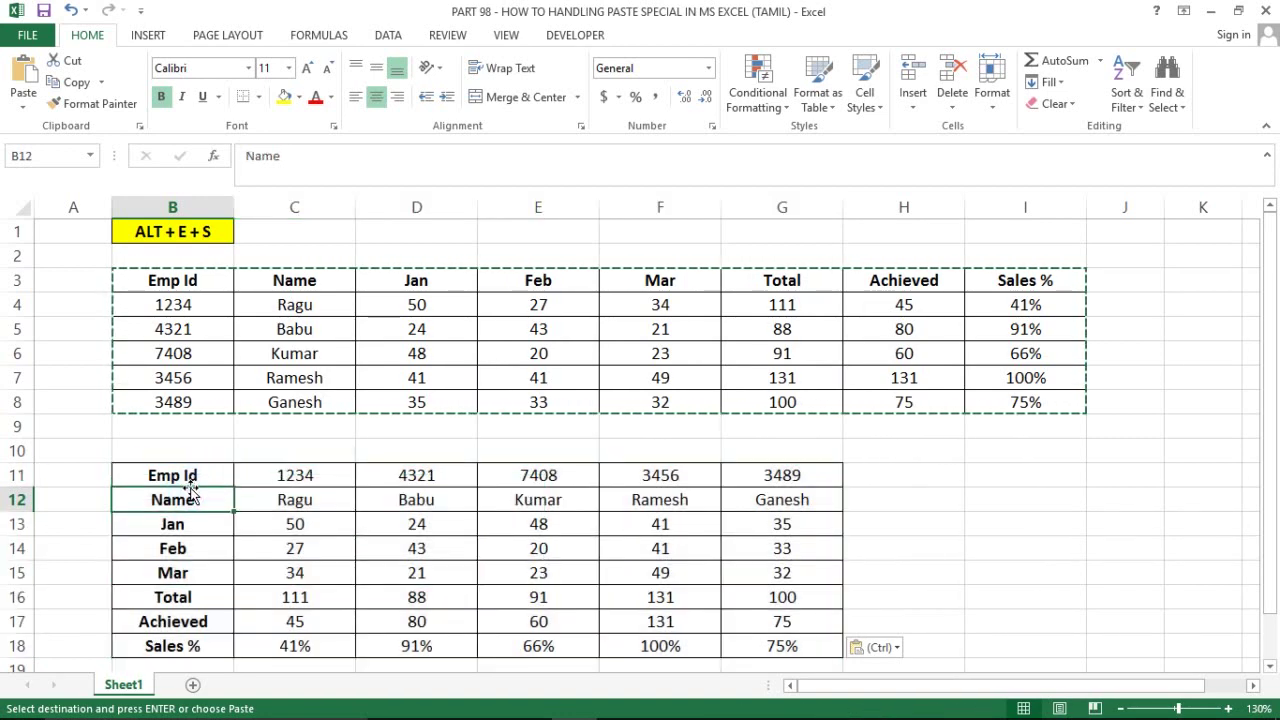
key("Up")
key("Up")
key("Up")
key("Up")
key("Up")
key("Up")
key("Up")
key("Up")
key("Up")
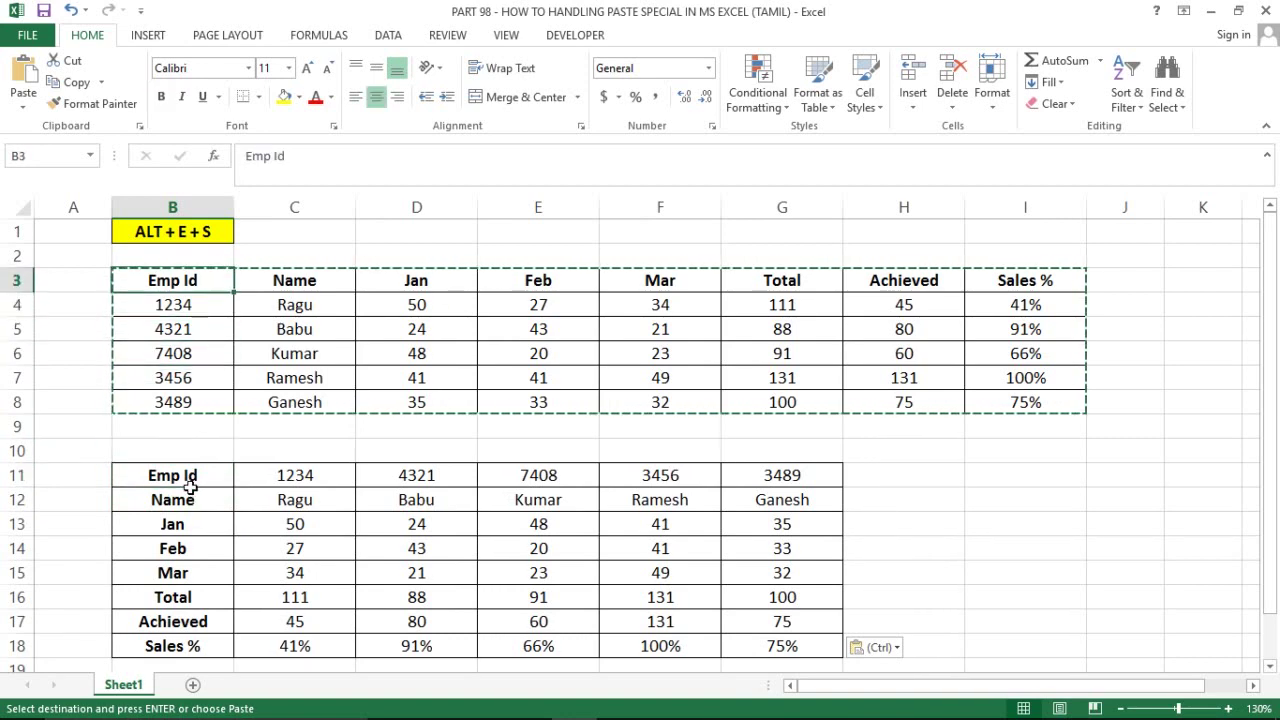
key("ctrl+shift+Right")
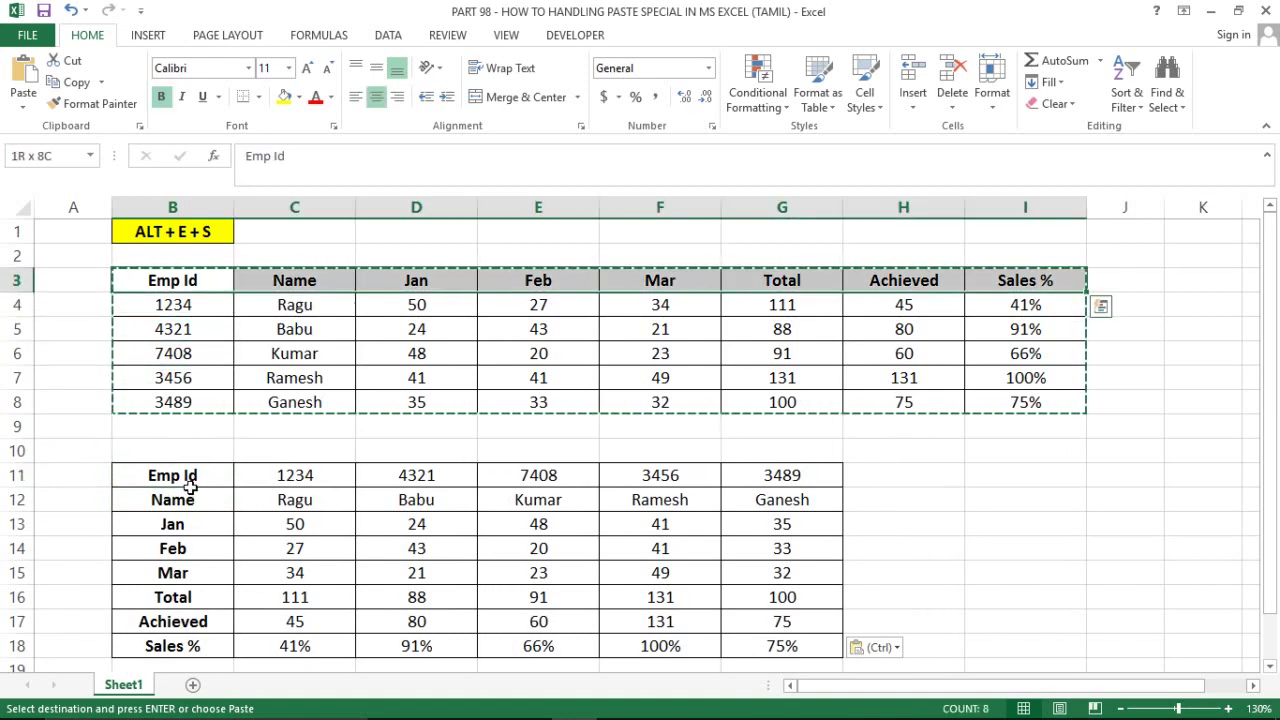
Select the transposed table B11:G18, undo its paste, and end copy mode on the source table.
key("Down")
key("Down")
key("Down")
key("Down")
key("Down")
key("Down")
key("Down")
key("Down")
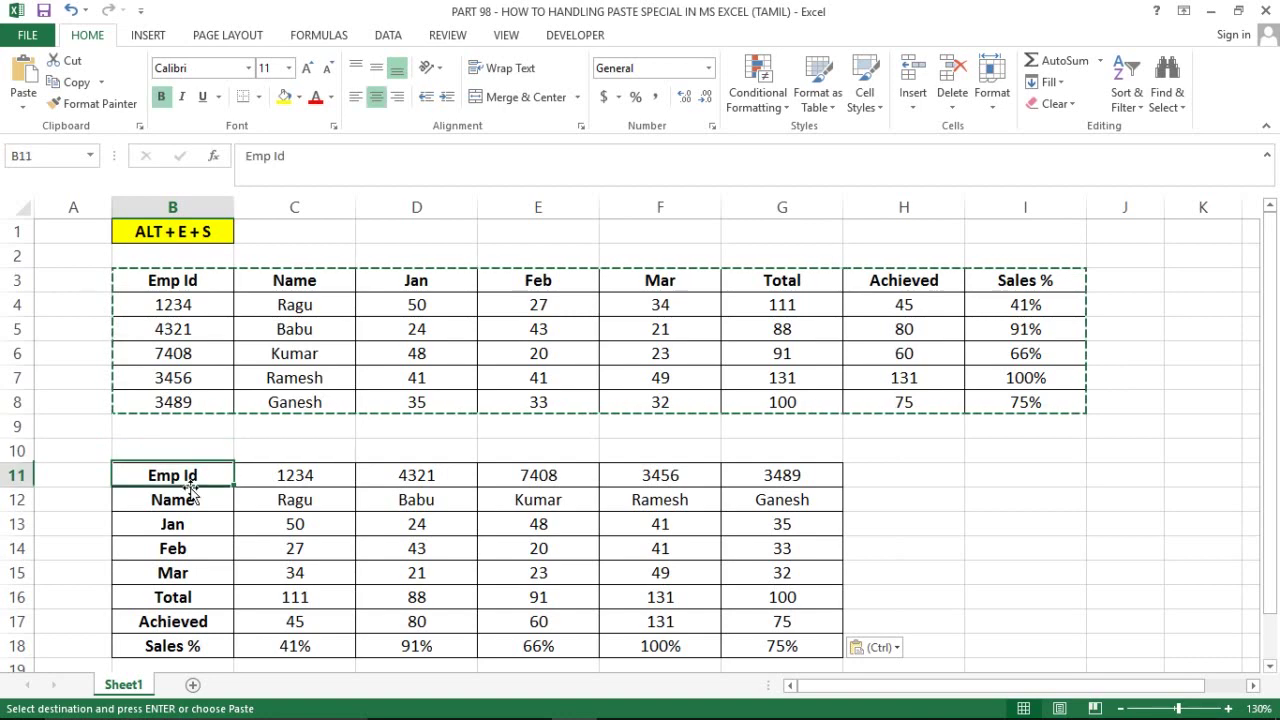
key("ctrl+shift+Down")
key("ctrl+shift+Right")
key("Delete")
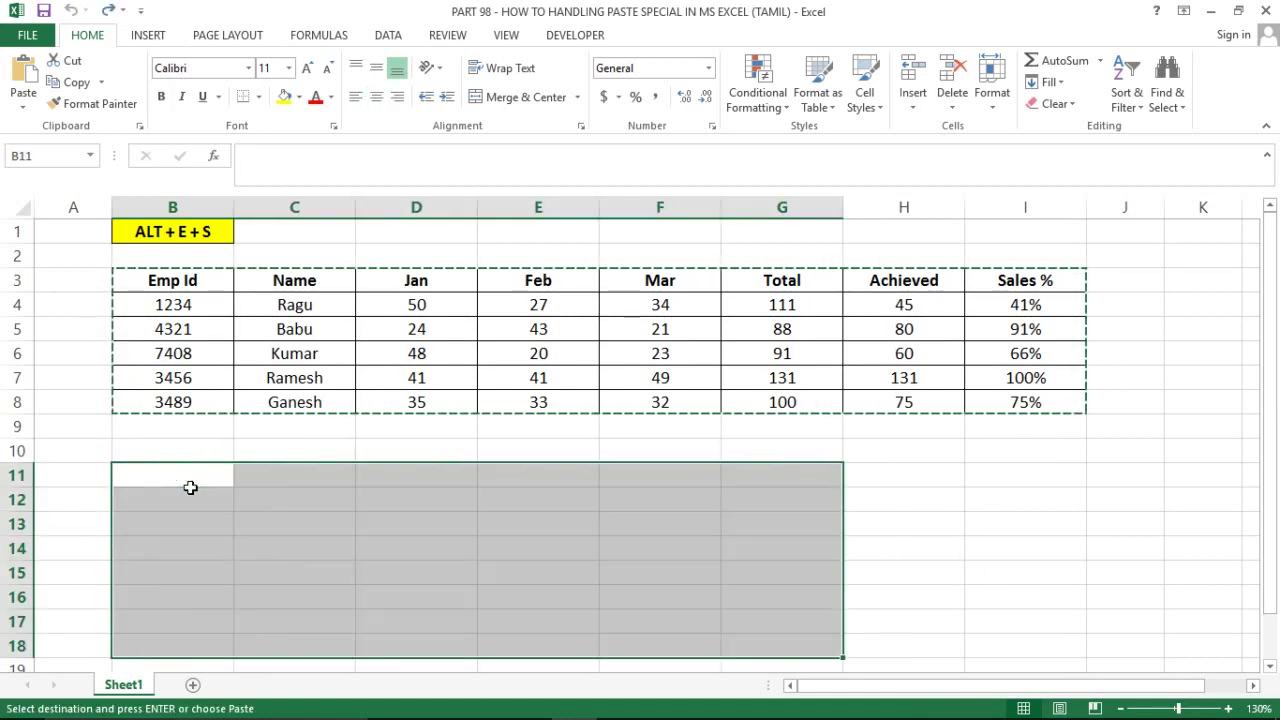
key("Escape")
key("Right")
key("Left")
key("ctrl+Up")
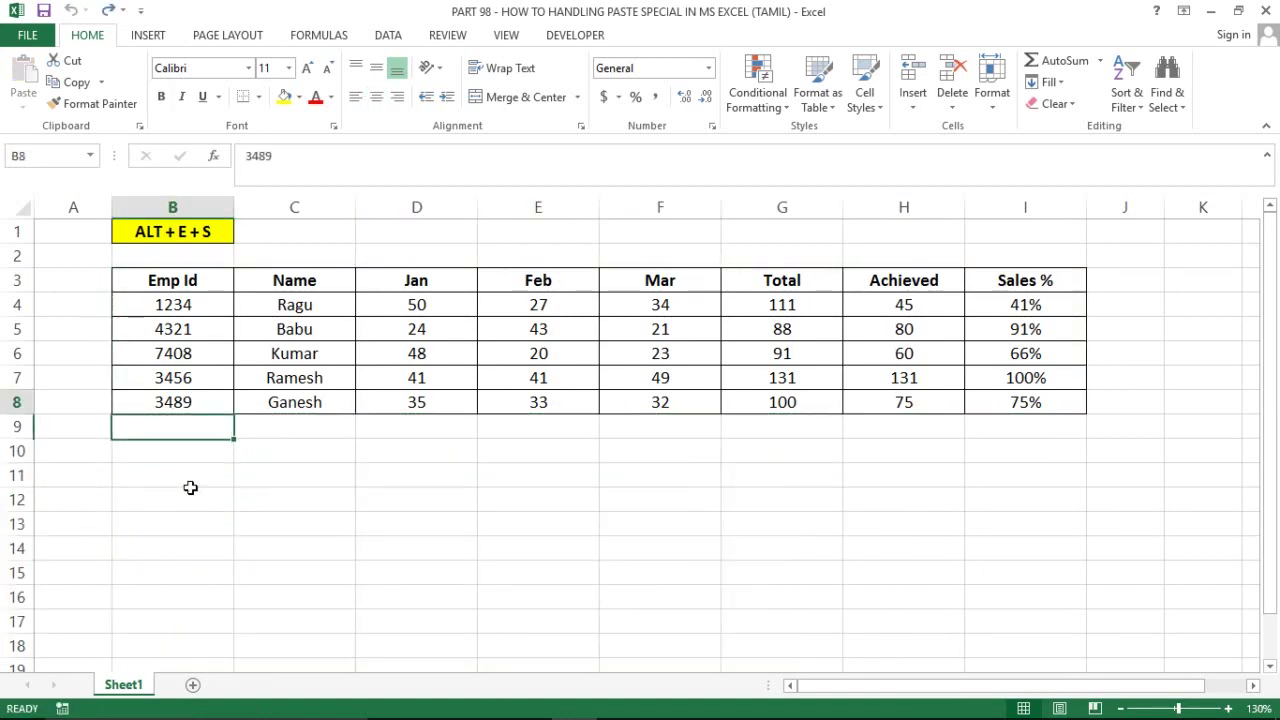
key("ctrl+Up")
key("ctrl+Up")
key("Down")
key("Down")
key("Right")
key("Right")
key("Down")
key("Down")
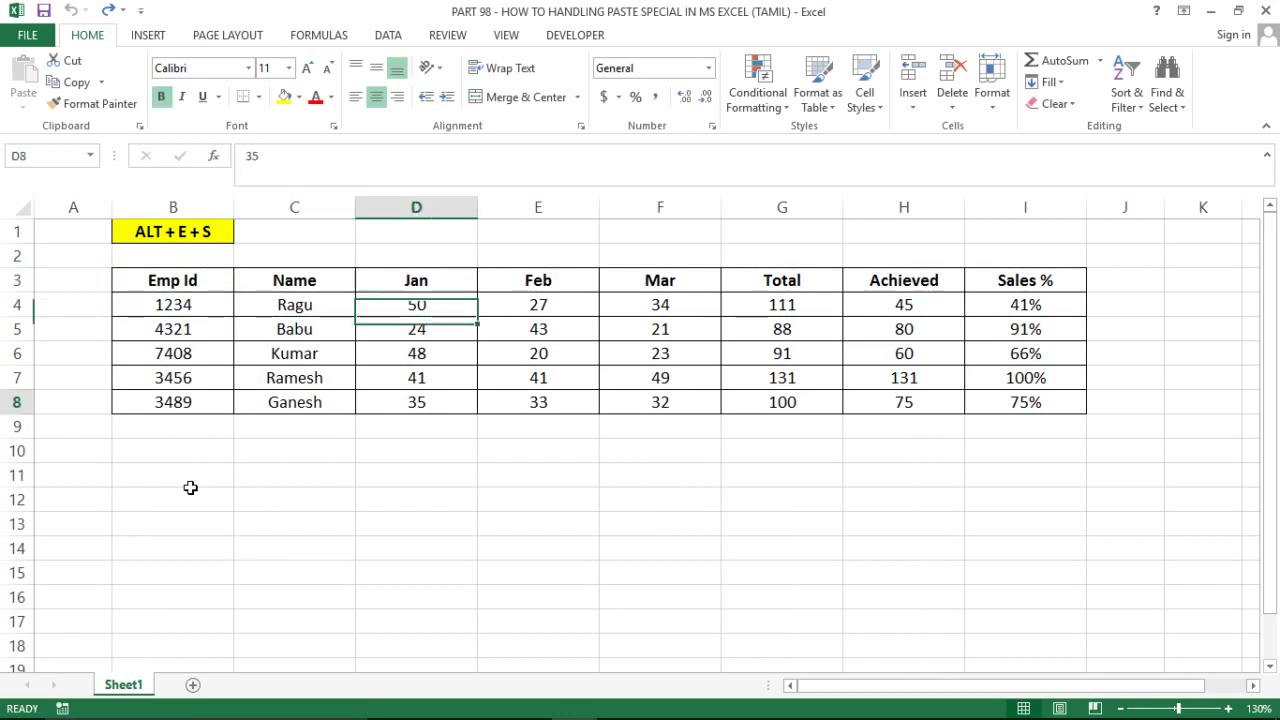
key("ctrl+Down")
left_click(208, 251)
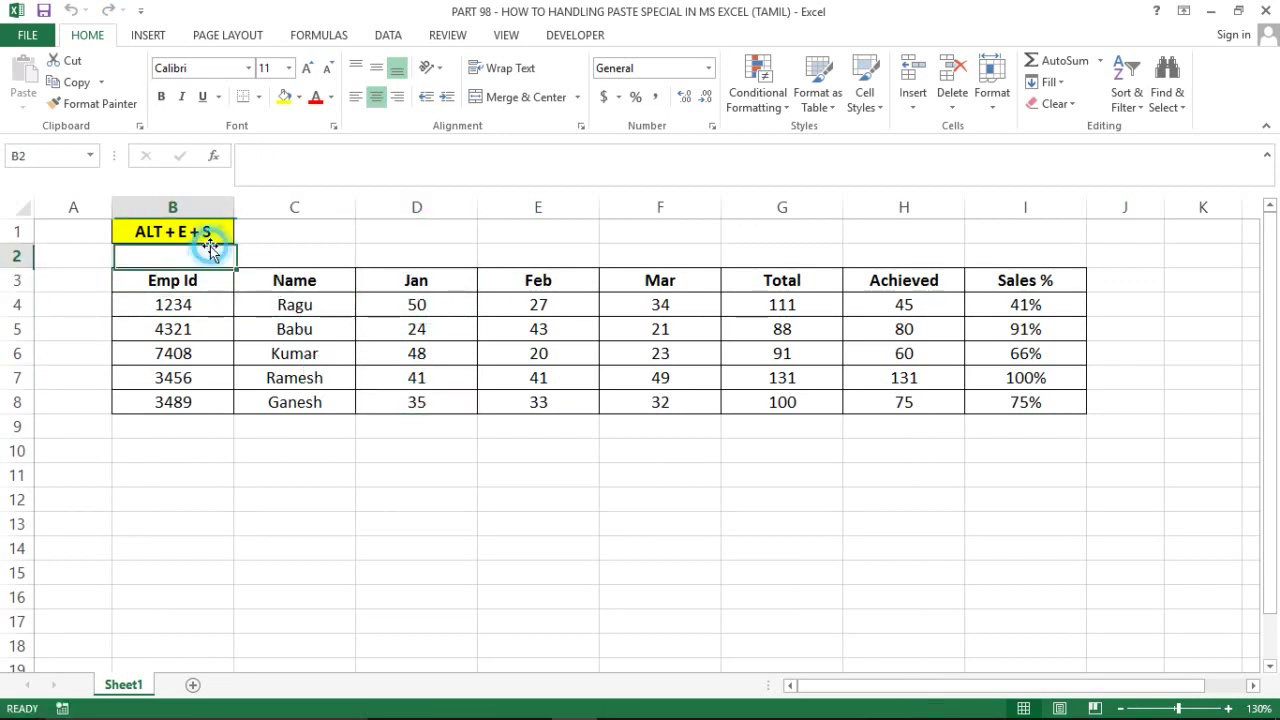
key("Up")
key("Left")
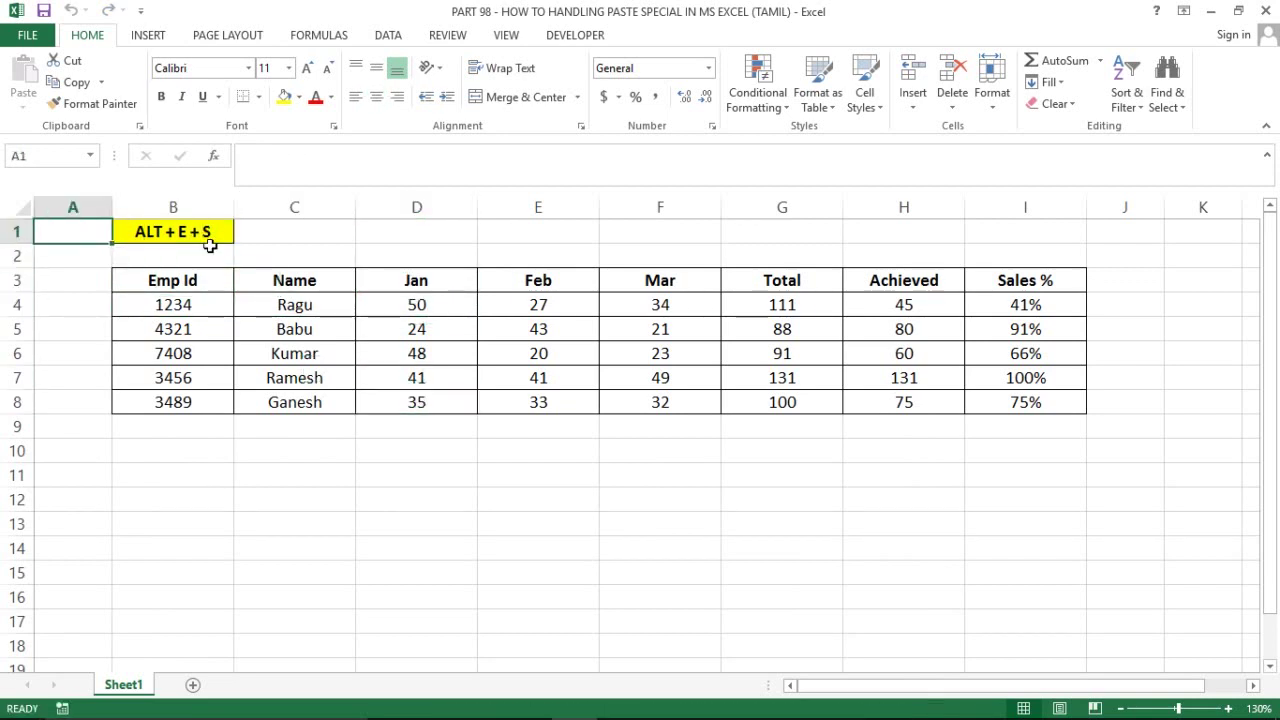
key("Right")
key("Right")
key("Down")
key("Down")
key("Down")
key("ctrl+c")
key("Escape")
key("Right")
key("Right")
key("Right")
key("Right")
key("Right")
key("Right")
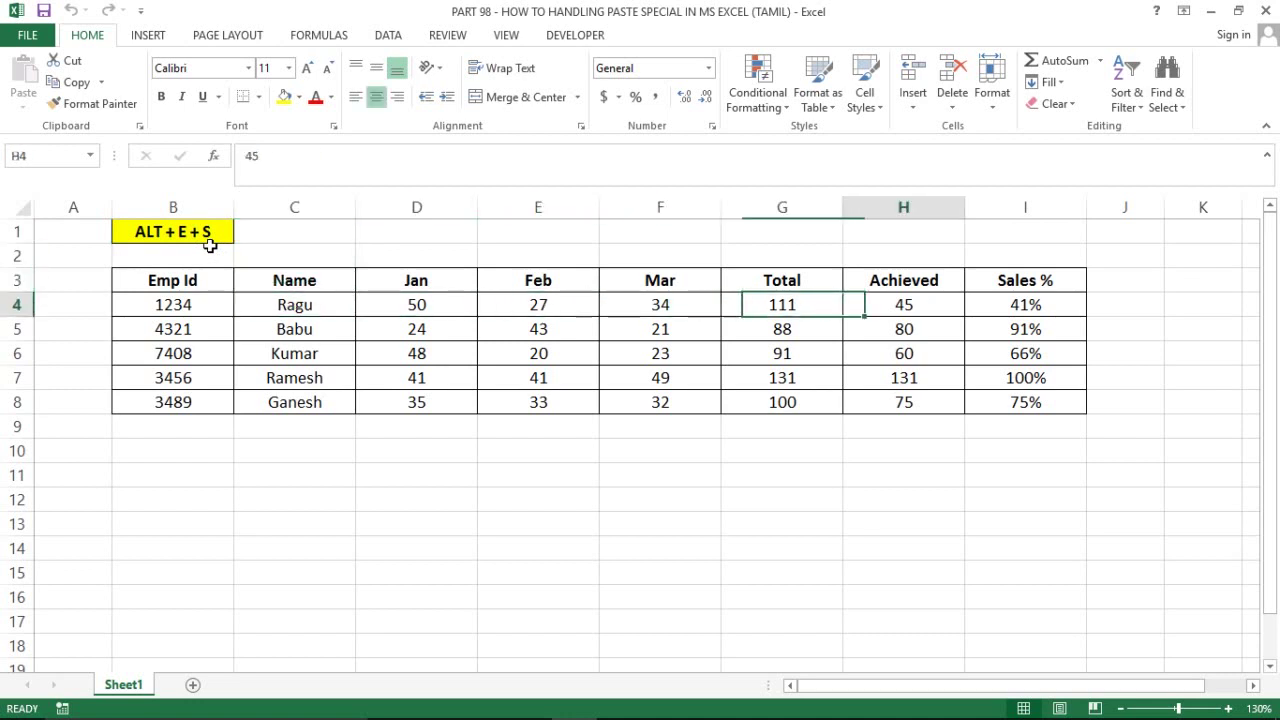
key("Home")
key("Right")
key("Up")
key("Up")
key("Up")
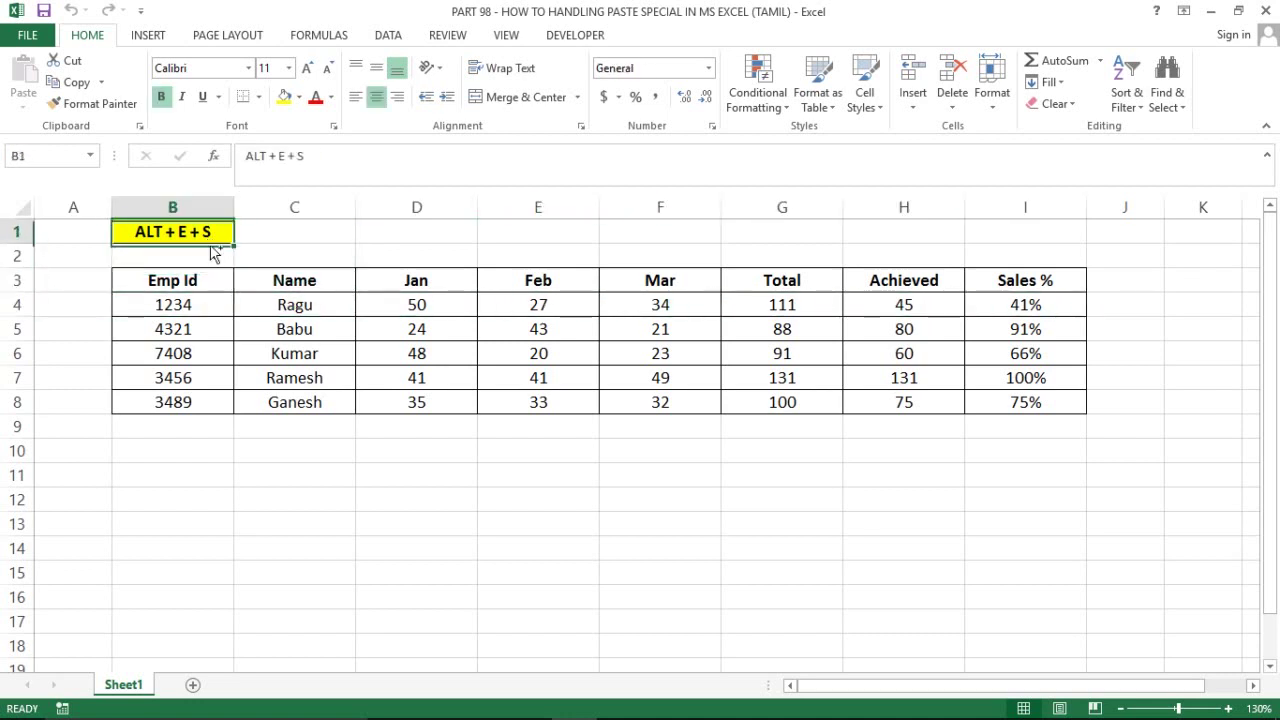
key("Down")
key("Down")
key("Down")
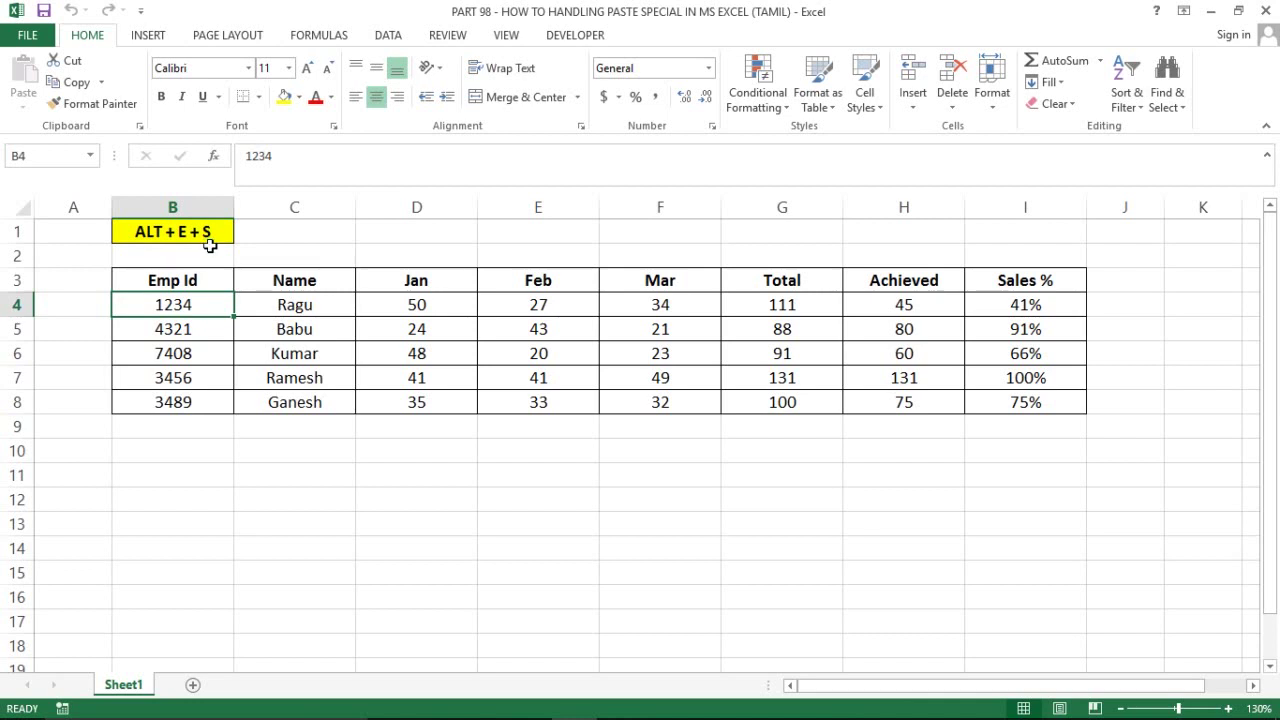